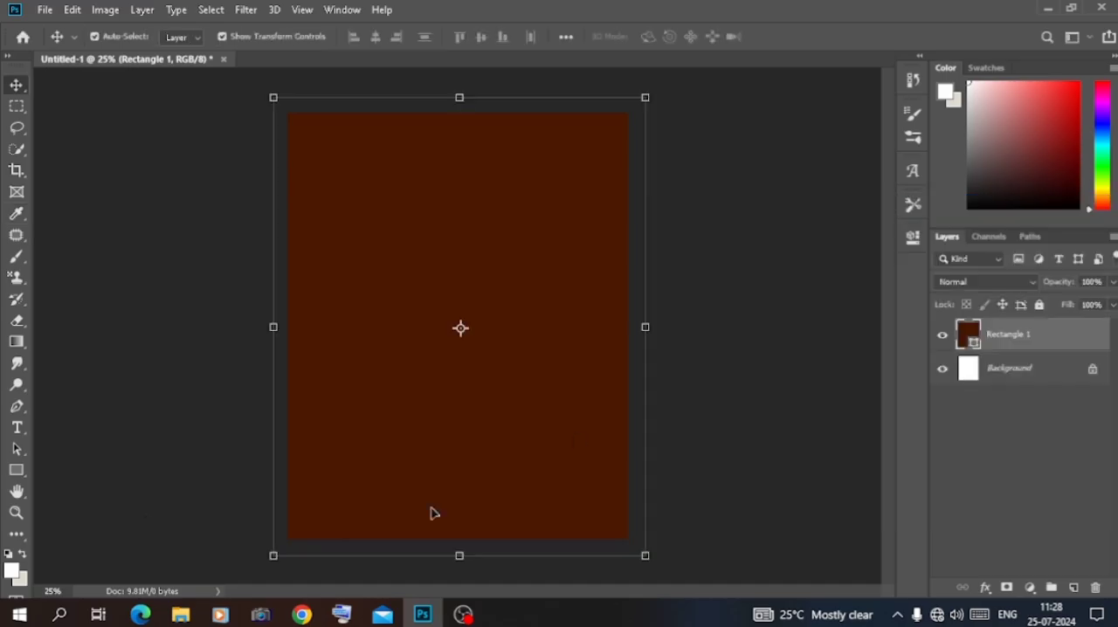
Place the grunge texture image images (27) over the brown rectangle, rotate it 90 degrees and scale it to cover the canvas
{"action": "left_click", "coordinate": [146, 520]}
{"action": "left_click", "coordinate": [180, 614]}
{"action": "left_click_drag", "start_coordinate": [425, 272], "coordinate": [463, 321]}
{"action": "right_click", "coordinate": [465, 308]}
{"action": "left_click", "coordinate": [503, 462]}
{"action": "left_click_drag", "start_coordinate": [554, 325], "coordinate": [501, 327]}
{"action": "left_click_drag", "start_coordinate": [604, 325], "coordinate": [627, 326]}
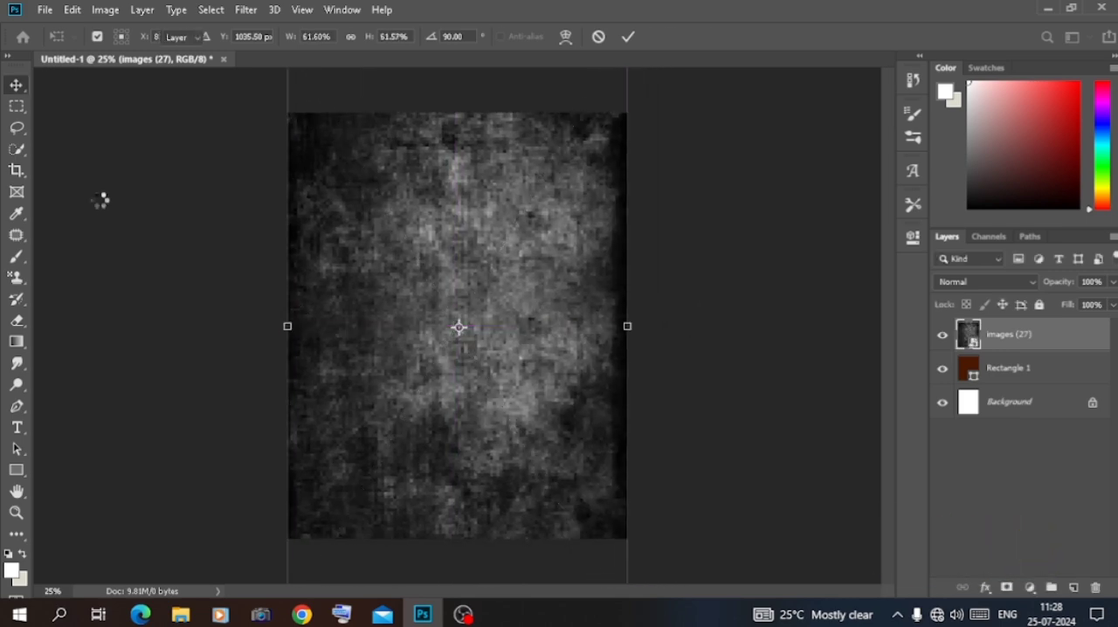
Blend the texture layer with Overlay, shift it upward and lower its opacity
{"action": "left_click", "coordinate": [984, 281]}
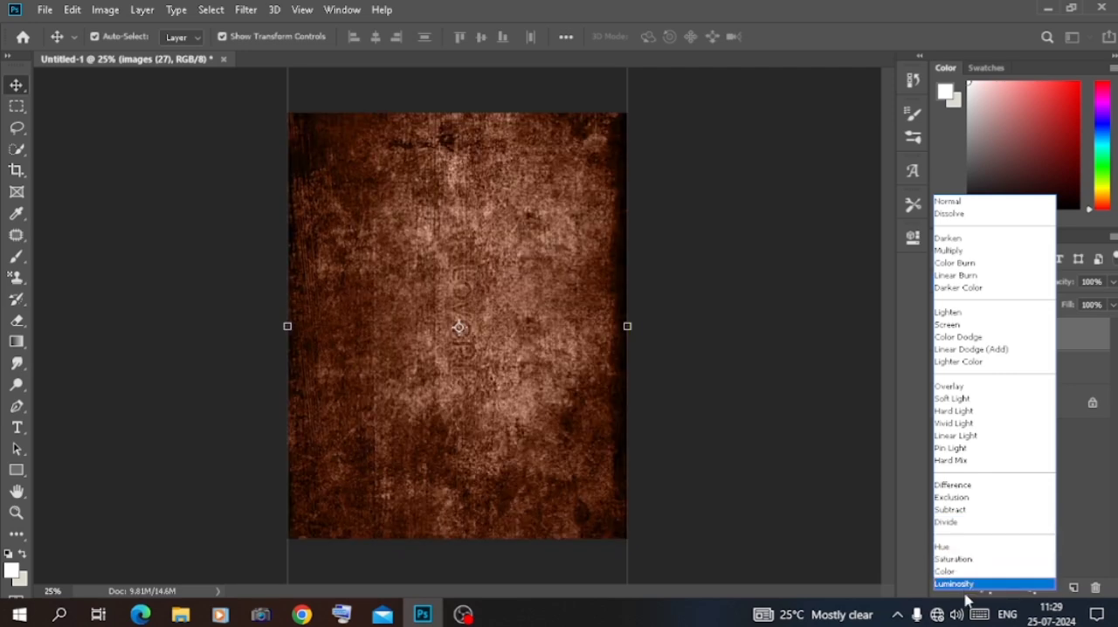
{"action": "left_click", "coordinate": [953, 386]}
{"action": "left_click_drag", "start_coordinate": [530, 429], "coordinate": [525, 355]}
{"action": "left_click_drag", "start_coordinate": [1057, 282], "coordinate": [1032, 289]}
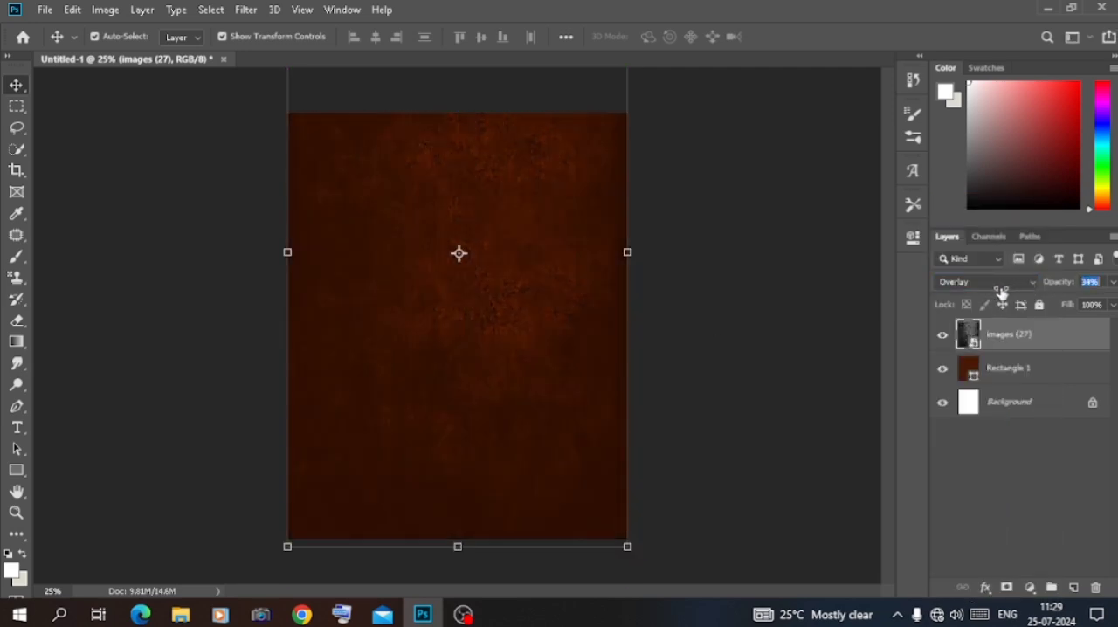
{"action": "left_click", "coordinate": [765, 266]}
{"action": "key", "text": "ctrl+plus"}
{"action": "key", "text": "ctrl+plus"}
{"action": "key", "text": "ctrl+plus"}
{"action": "key", "text": "ctrl+minus"}
{"action": "key", "text": "ctrl+minus"}
{"action": "key", "text": "ctrl+minus"}
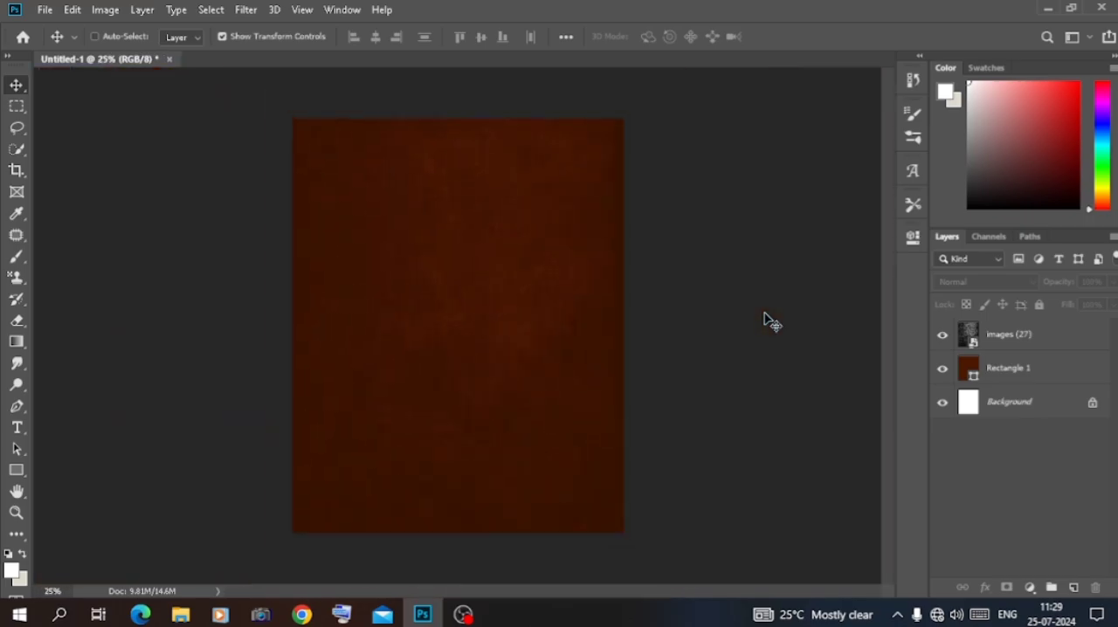
Place the carved wooden shrine image images (26) centred on the canvas above the texture
{"action": "left_click", "coordinate": [181, 615]}
{"action": "left_click_drag", "start_coordinate": [294, 250], "coordinate": [474, 324]}
{"action": "left_click", "coordinate": [125, 228]}
Select the white background around the shrine with the Magic Wand and add the corner emblem using Quick Selection
{"action": "right_click", "coordinate": [16, 149]}
{"action": "left_click", "coordinate": [87, 164]}
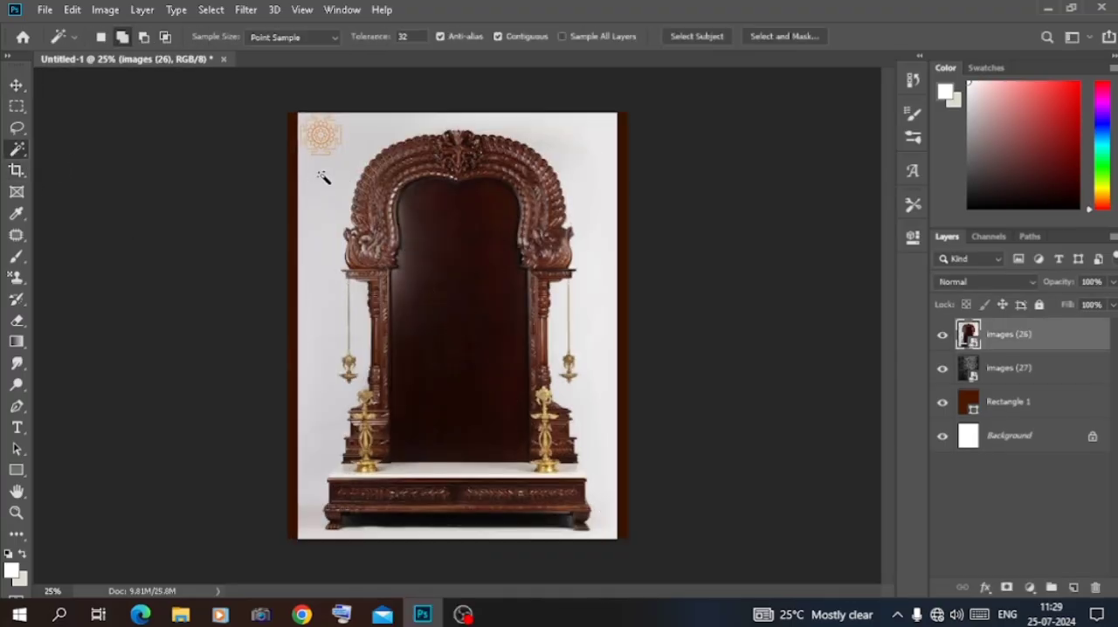
{"action": "right_click", "coordinate": [335, 188]}
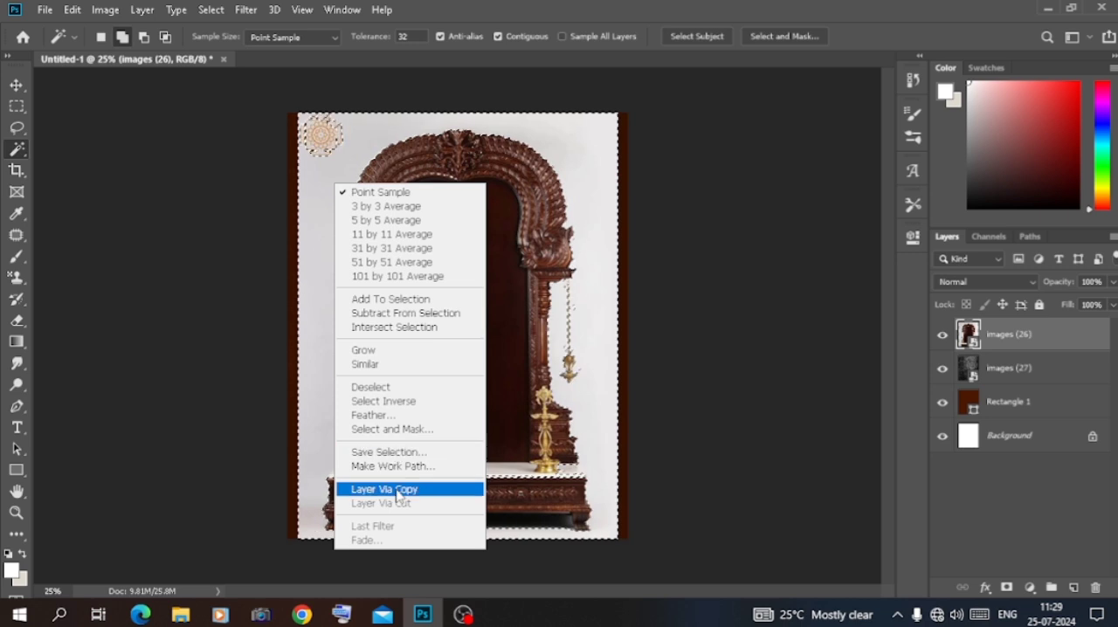
{"action": "left_click", "coordinate": [325, 142]}
{"action": "right_click", "coordinate": [17, 149]}
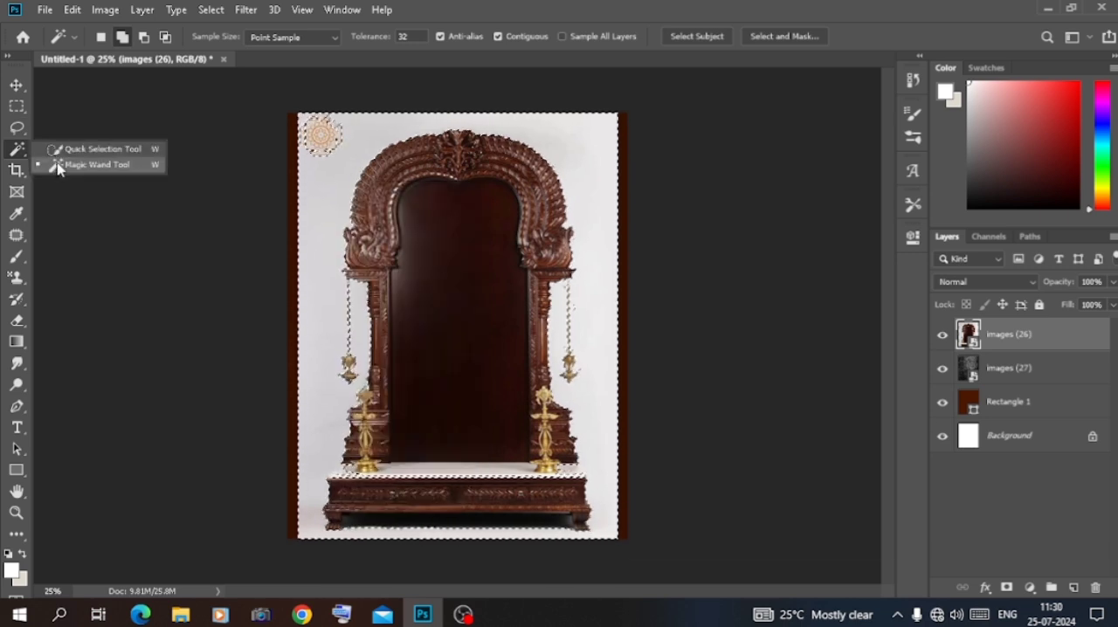
{"action": "left_click", "coordinate": [58, 165]}
{"action": "right_click", "coordinate": [17, 149]}
{"action": "left_click", "coordinate": [96, 149]}
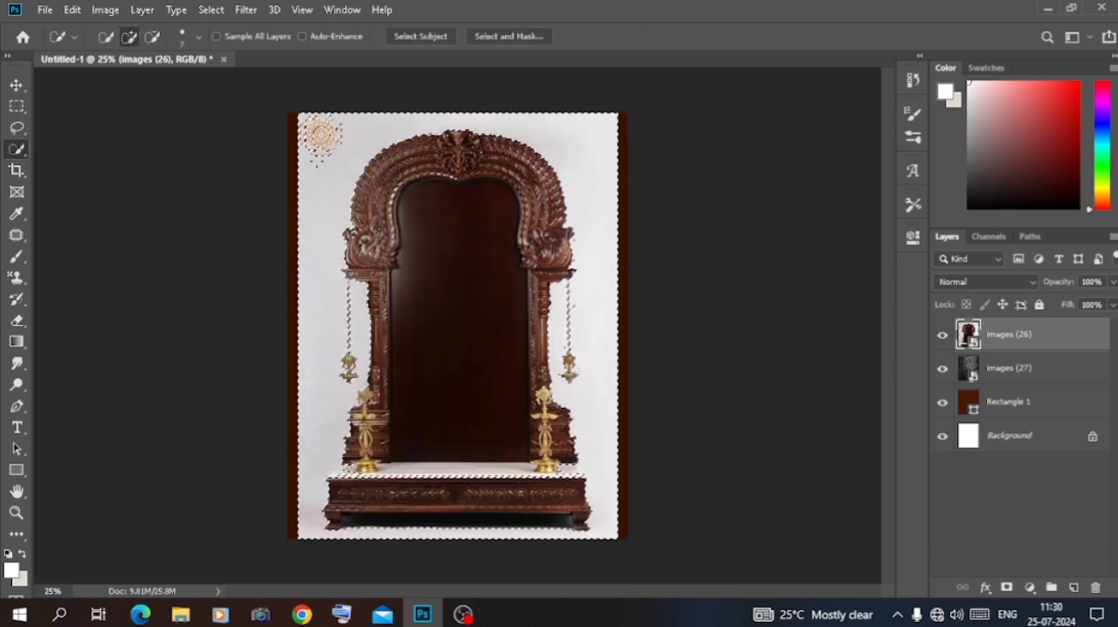
{"action": "left_click", "coordinate": [322, 134]}
Invert the selection, copy the shrine to its own layer and hide the original images (26) layer
{"action": "right_click", "coordinate": [371, 178]}
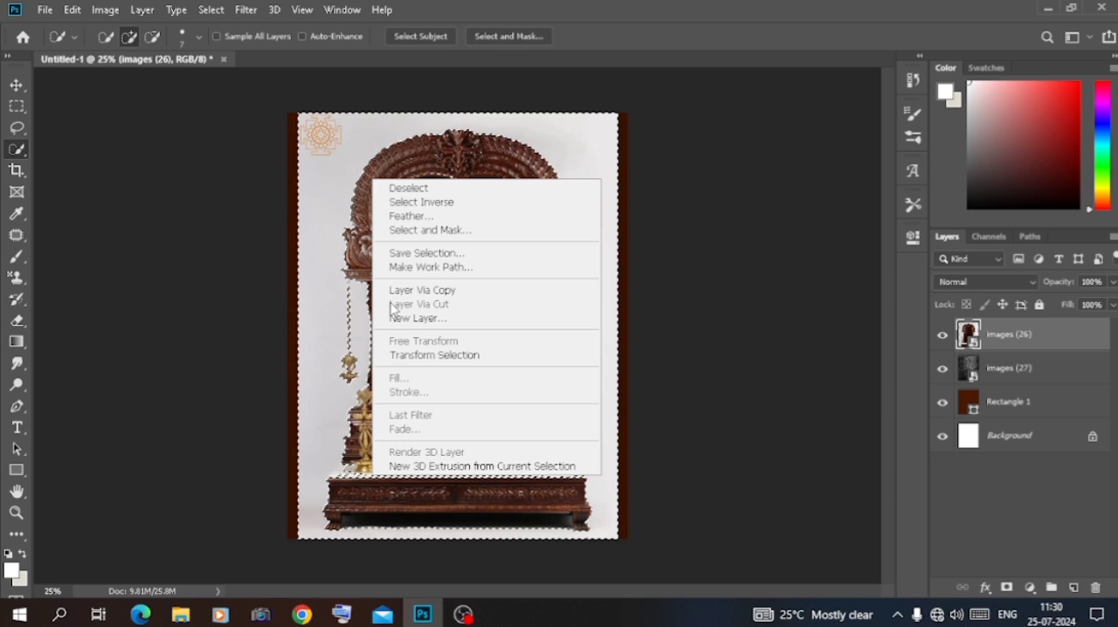
{"action": "left_click", "coordinate": [422, 200]}
{"action": "key", "text": "ctrl+j"}
{"action": "left_click", "coordinate": [942, 368]}
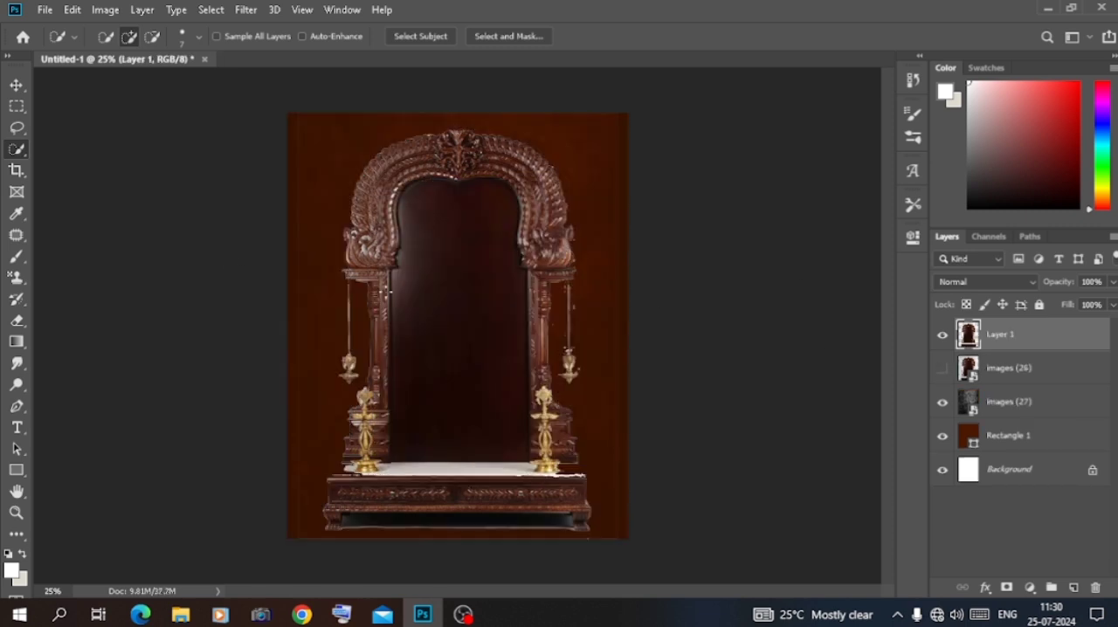
Scale down the cut-out shrine and seat it at the bottom centre of the canvas
{"action": "left_click", "coordinate": [16, 85]}
{"action": "left_click_drag", "start_coordinate": [457, 114], "coordinate": [457, 253]}
{"action": "key", "text": "Return"}
{"action": "left_click", "coordinate": [193, 387]}
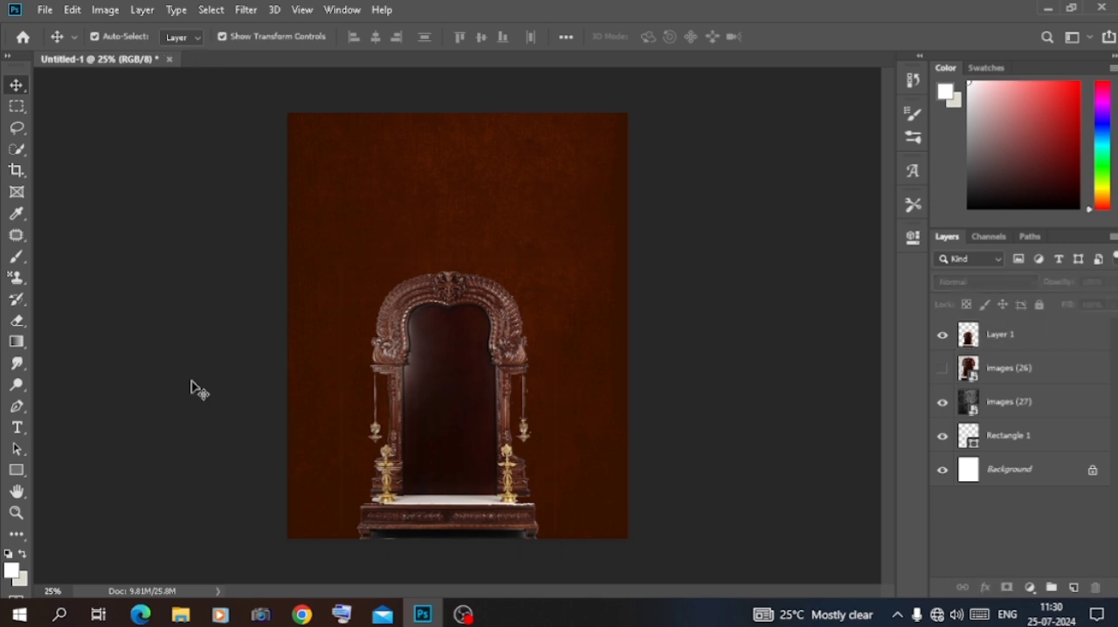
Add a Color Overlay to the shrine layer using the Color blend mode
{"action": "key", "text": "ctrl+plus"}
{"action": "left_click", "coordinate": [1000, 336]}
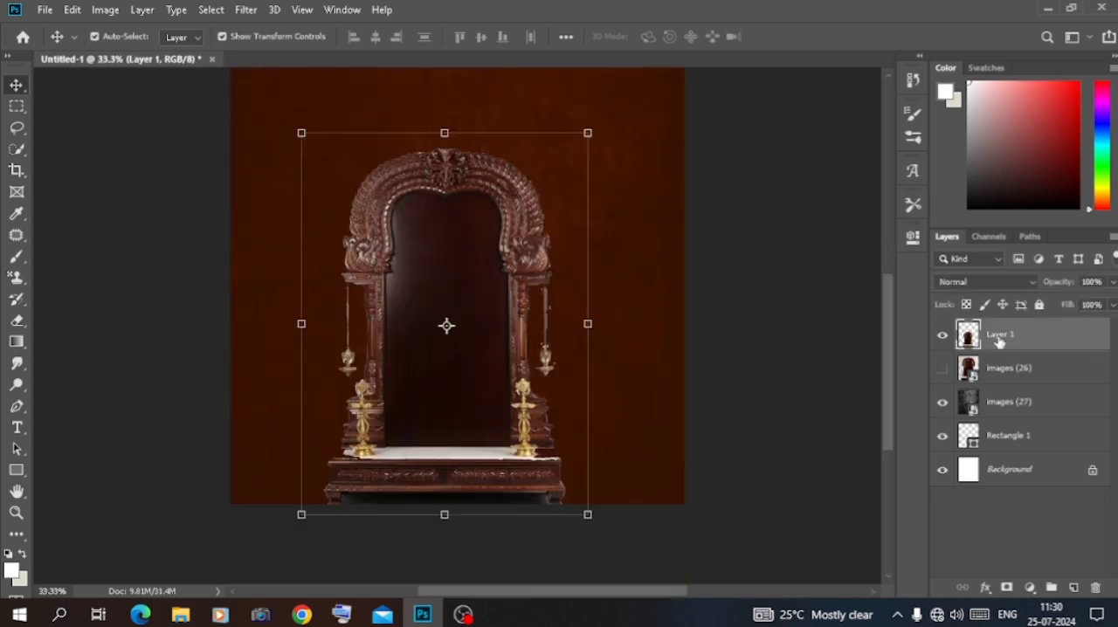
{"action": "double_click", "coordinate": [1073, 338]}
{"action": "left_click", "coordinate": [616, 341]}
{"action": "left_click", "coordinate": [895, 179]}
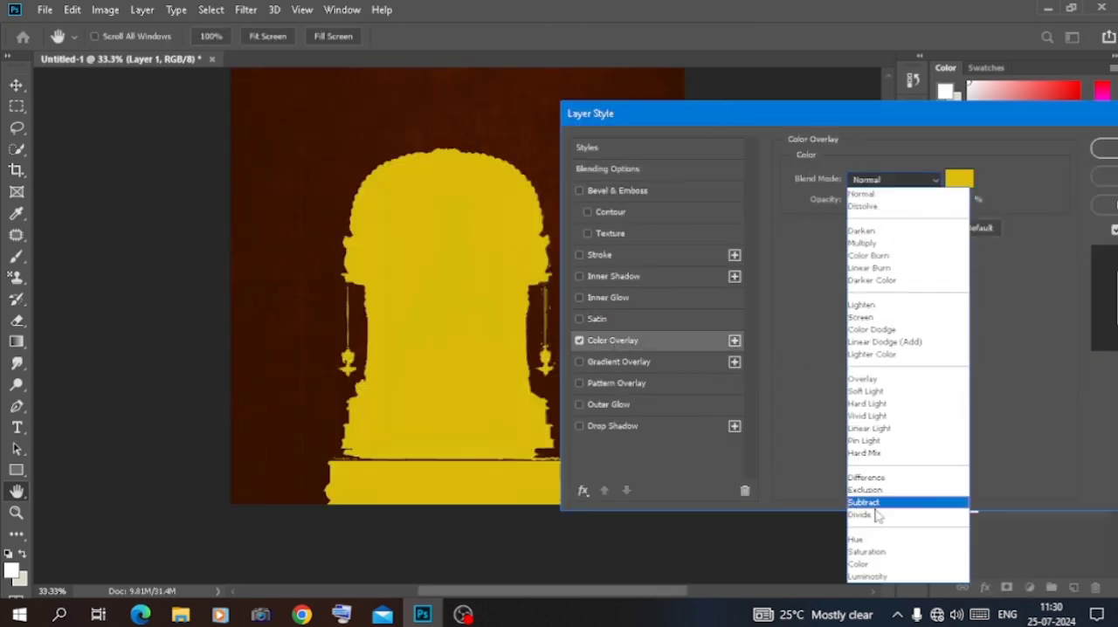
{"action": "left_click", "coordinate": [860, 565]}
Change the shrine's overlay colour to pale yellow and apply the layer style
{"action": "left_click", "coordinate": [959, 180]}
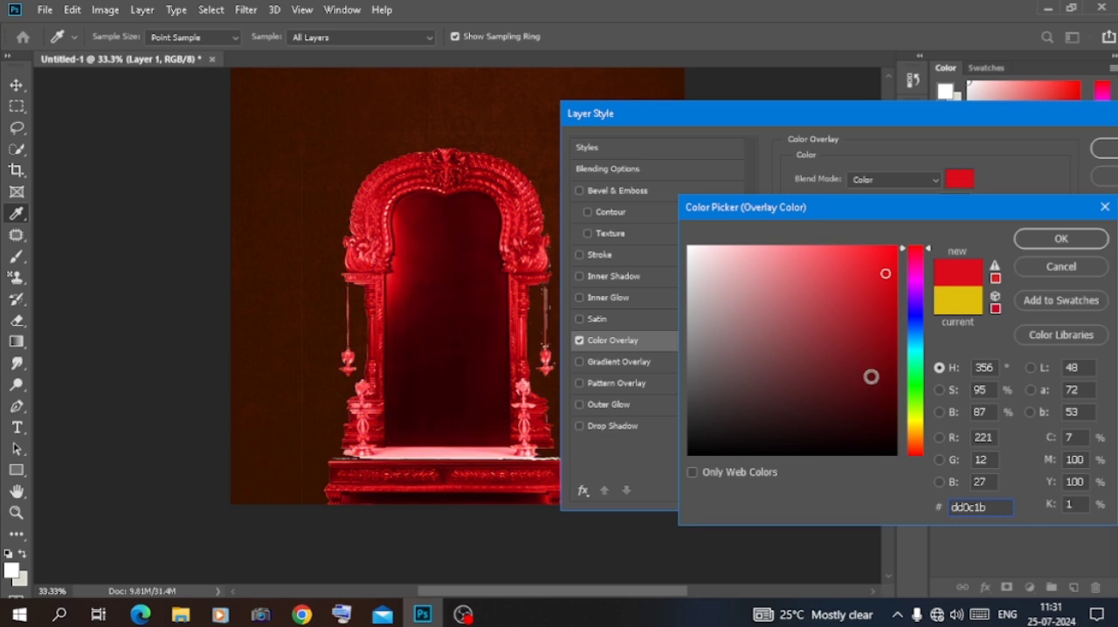
{"action": "left_click", "coordinate": [920, 345]}
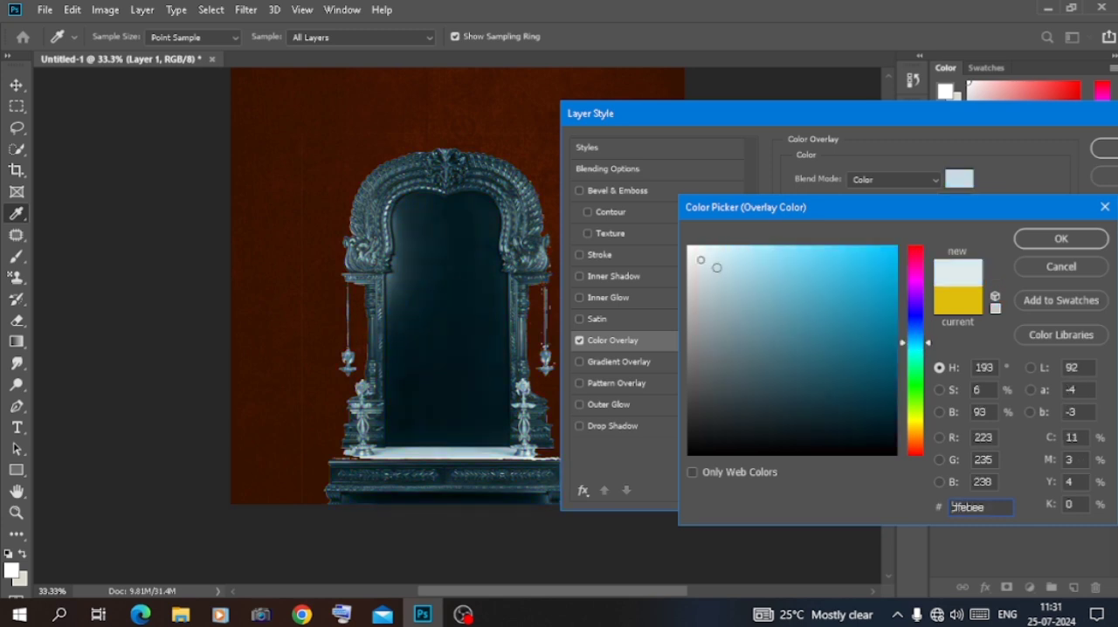
{"action": "left_click", "coordinate": [919, 416]}
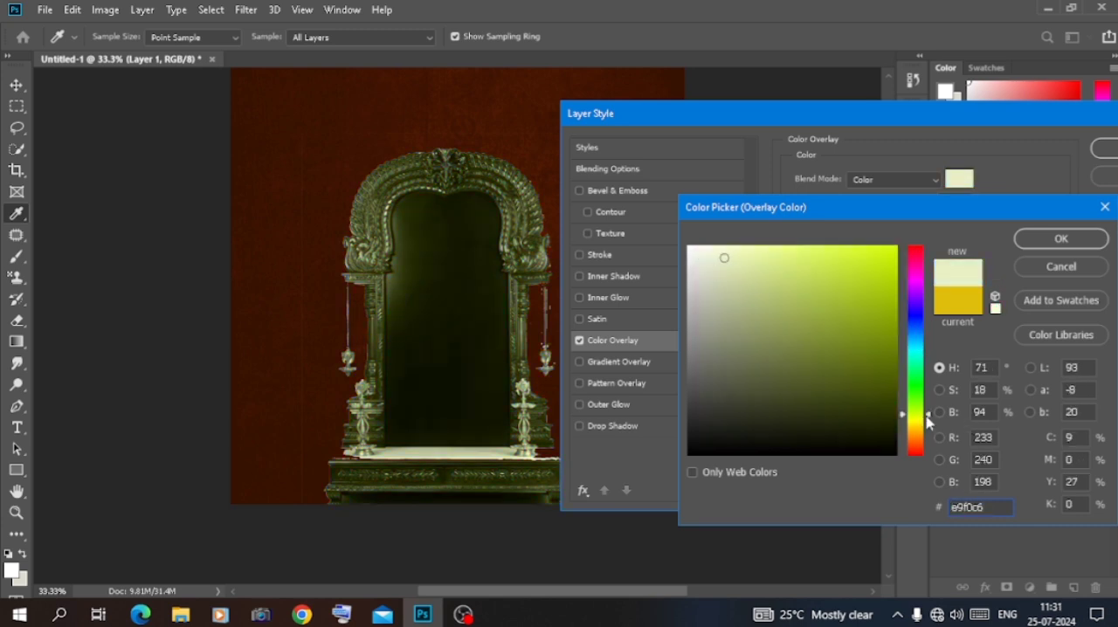
{"action": "left_click", "coordinate": [1054, 242]}
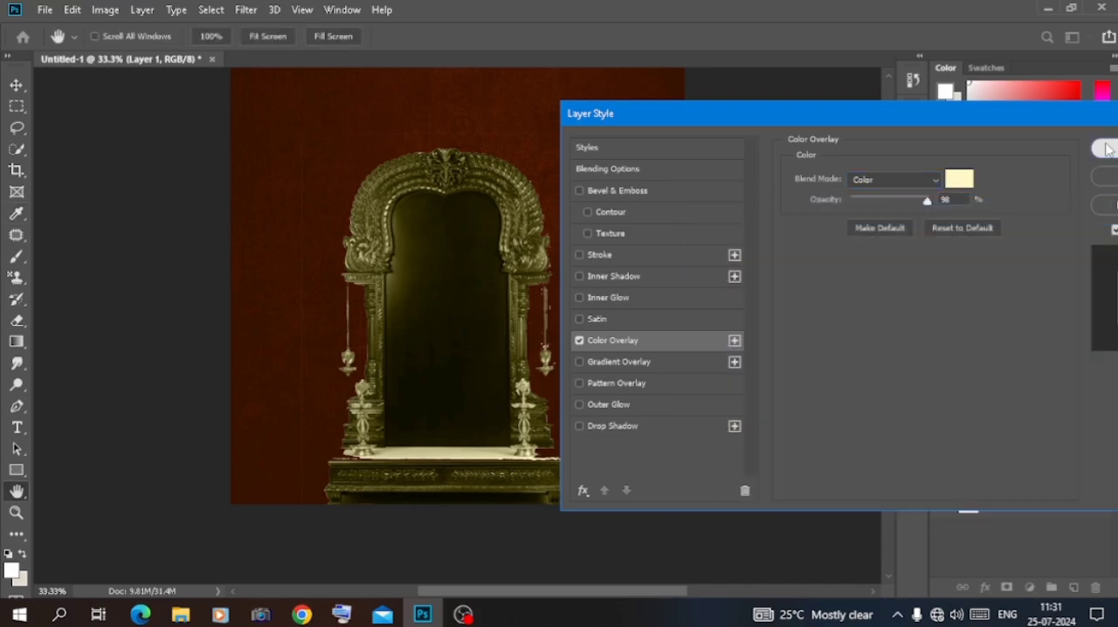
{"action": "left_click", "coordinate": [1103, 149]}
Open 8_Silver_shiva_03_1.jpg as a separate document and select the statue's base and crossed legs with Quick Selection
{"action": "left_click", "coordinate": [183, 616]}
{"action": "left_click_drag", "start_coordinate": [204, 251], "coordinate": [416, 59]}
{"action": "left_click", "coordinate": [17, 149]}
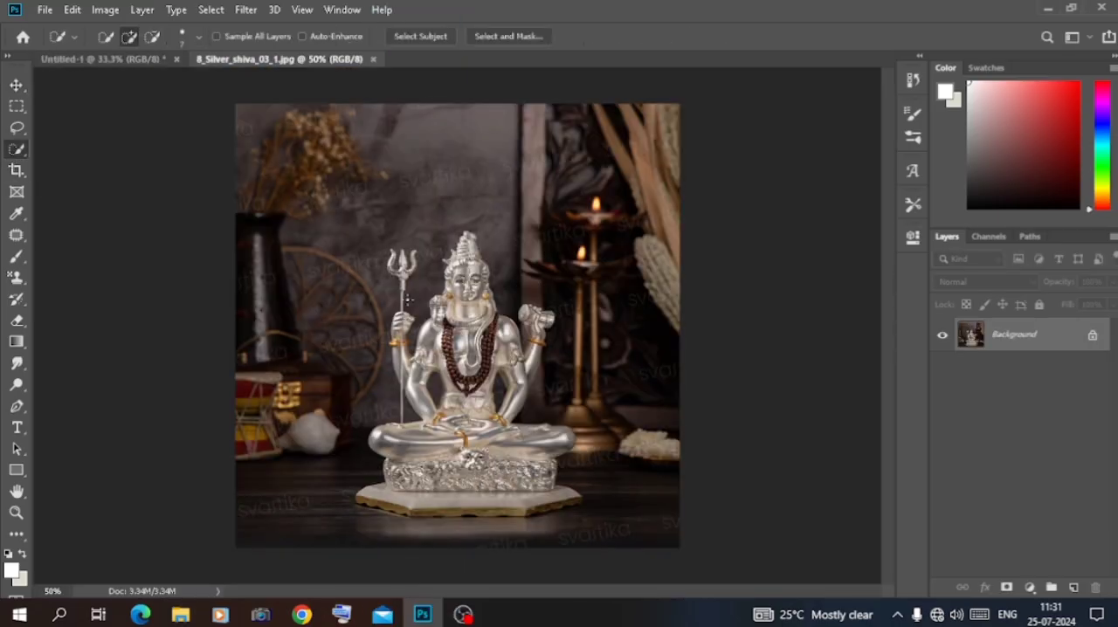
{"action": "key", "text": "ctrl+plus"}
{"action": "key", "text": "ctrl+plus"}
{"action": "scroll", "coordinate": [409, 301], "scroll_direction": "down", "scroll_amount": 3}
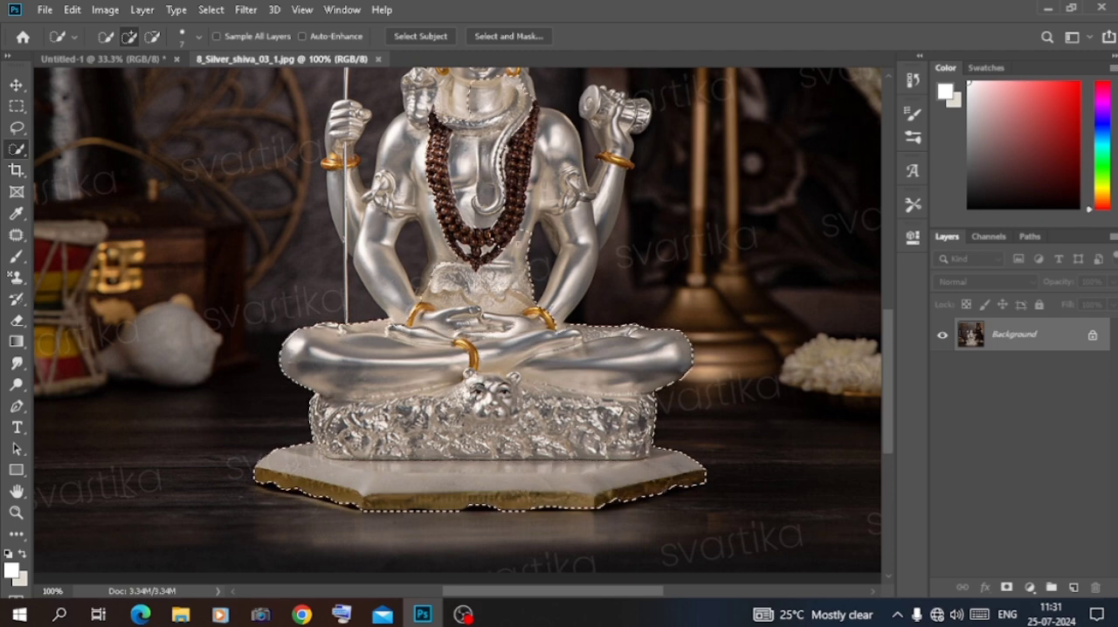
Extend the quick selection over the statue's torso, arms, head and trident
{"action": "scroll", "coordinate": [463, 325], "scroll_direction": "up", "scroll_amount": 2}
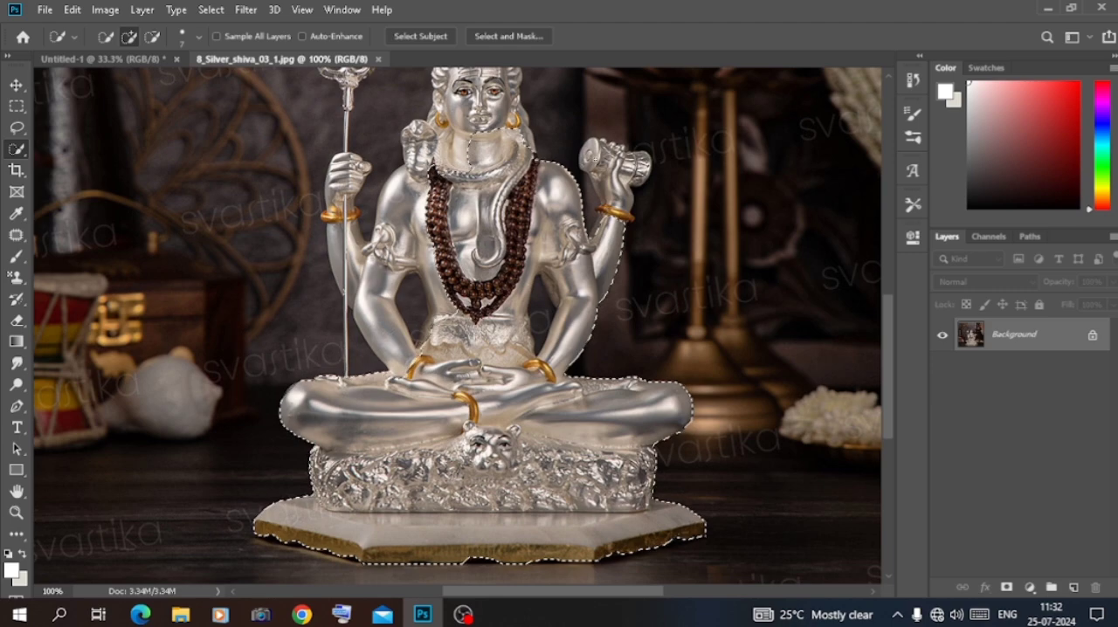
{"action": "mouse_move", "coordinate": [463, 156]}
{"action": "left_mouse_down"}
{"action": "mouse_move", "coordinate": [406, 188]}
{"action": "mouse_move", "coordinate": [348, 179]}
{"action": "left_mouse_up"}
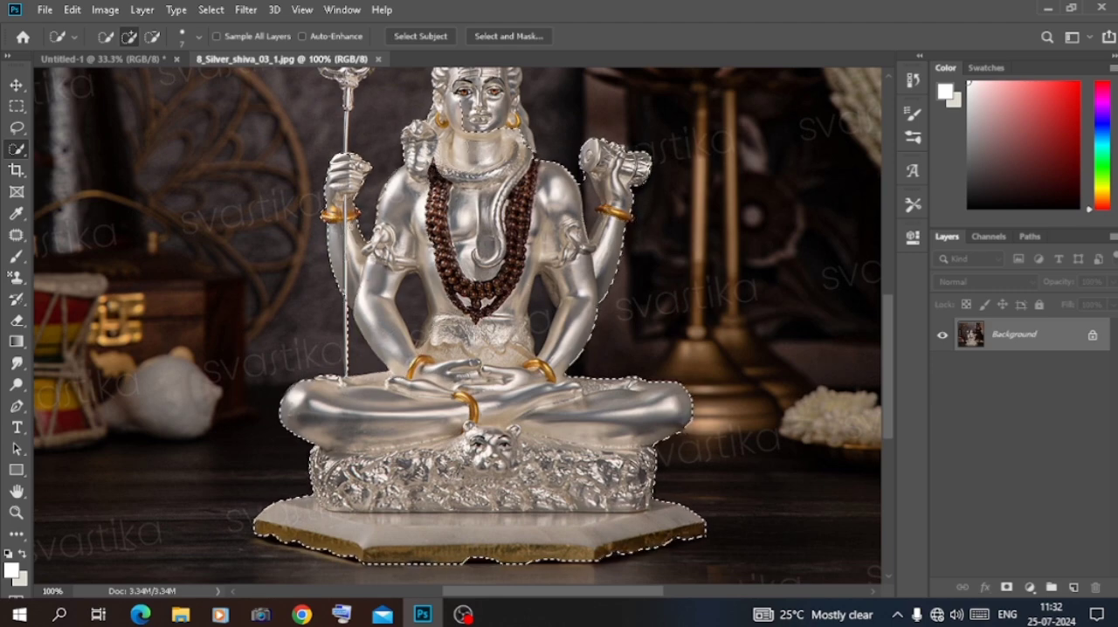
{"action": "scroll", "coordinate": [478, 236], "scroll_direction": "up", "scroll_amount": 1}
{"action": "key", "text": "ctrl+plus"}
{"action": "scroll", "coordinate": [479, 236], "scroll_direction": "up", "scroll_amount": 3}
{"action": "scroll", "coordinate": [479, 236], "scroll_direction": "up", "scroll_amount": 3}
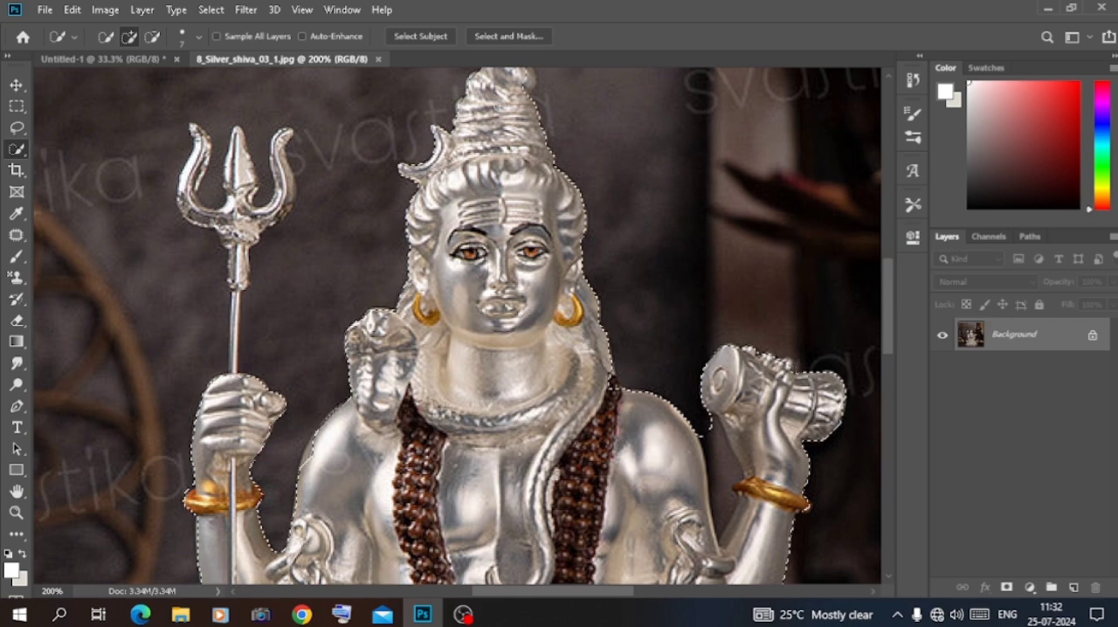
{"action": "scroll", "coordinate": [479, 236], "scroll_direction": "up", "scroll_amount": 1}
{"action": "scroll", "coordinate": [506, 224], "scroll_direction": "down", "scroll_amount": 10}
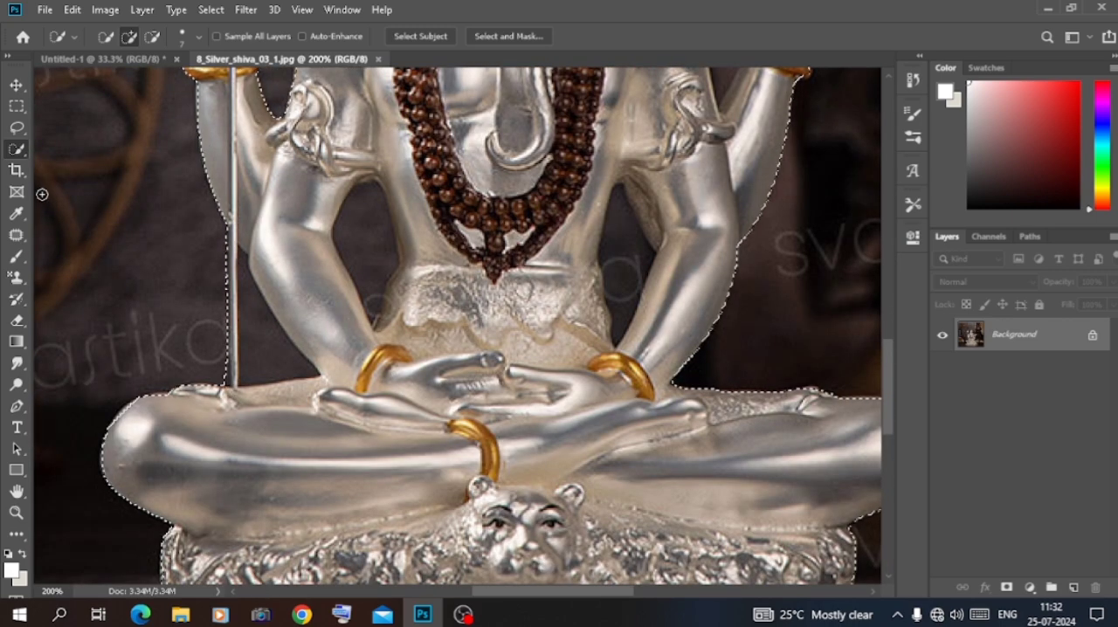
Subtract the background gaps between the arms and torso from the selection, and add back missed statue edges
{"action": "left_click", "coordinate": [151, 39]}
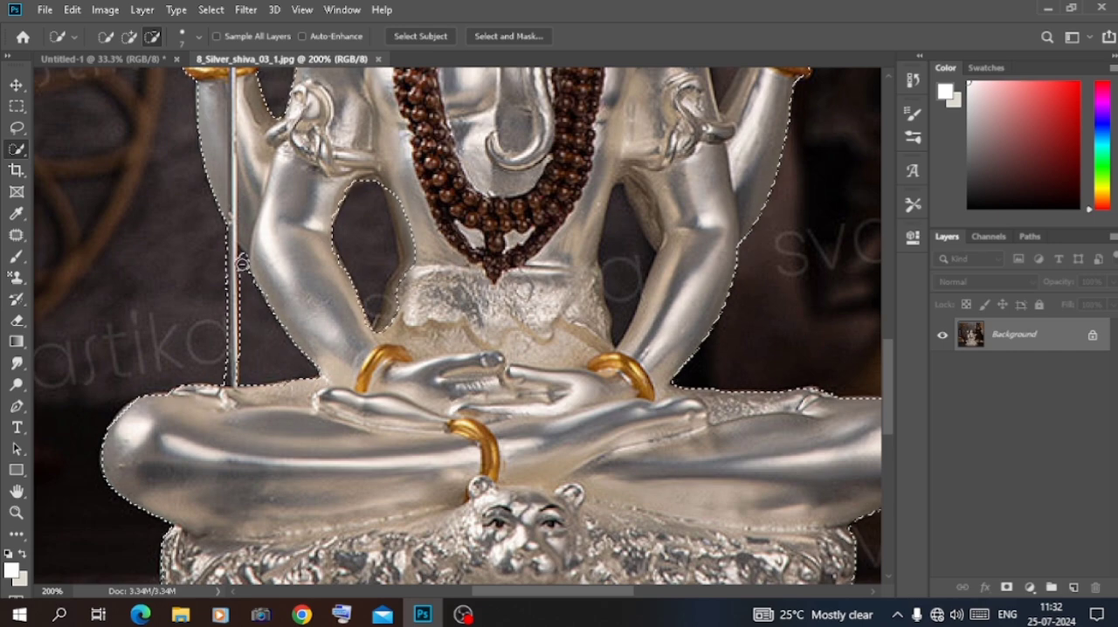
{"action": "scroll", "coordinate": [621, 225], "scroll_direction": "up", "scroll_amount": 3}
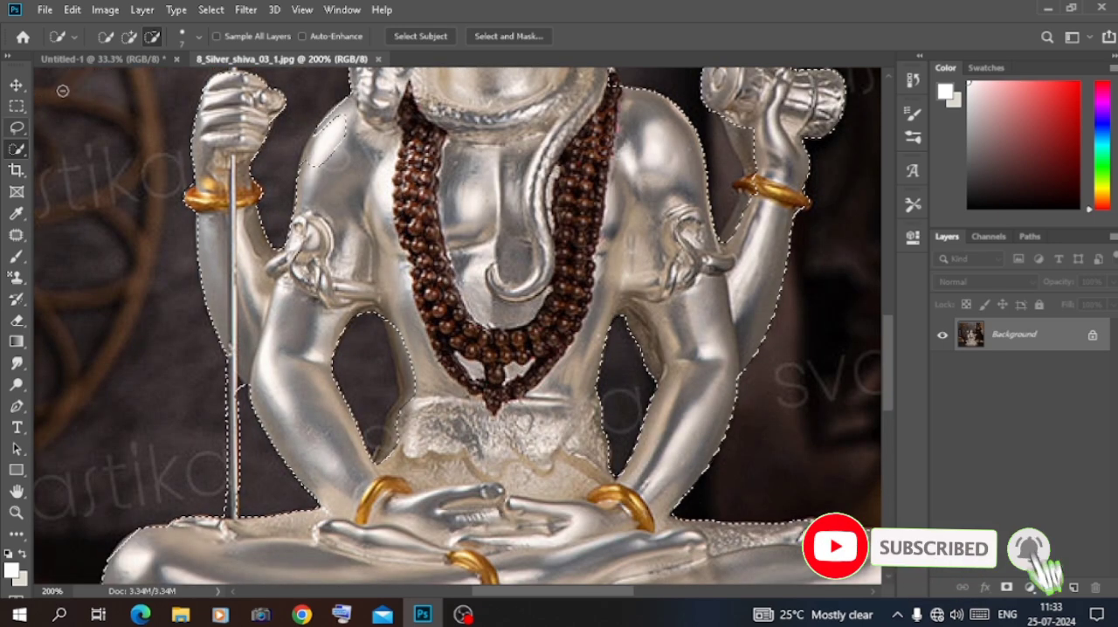
{"action": "left_click", "coordinate": [129, 36]}
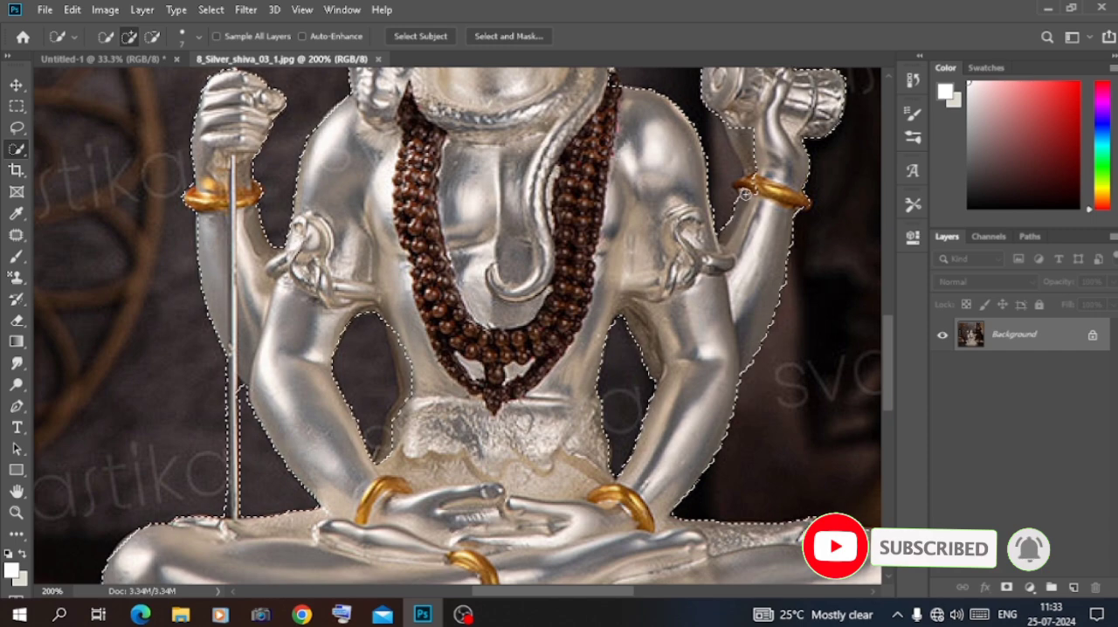
{"action": "scroll", "coordinate": [355, 163], "scroll_direction": "down", "scroll_amount": 2}
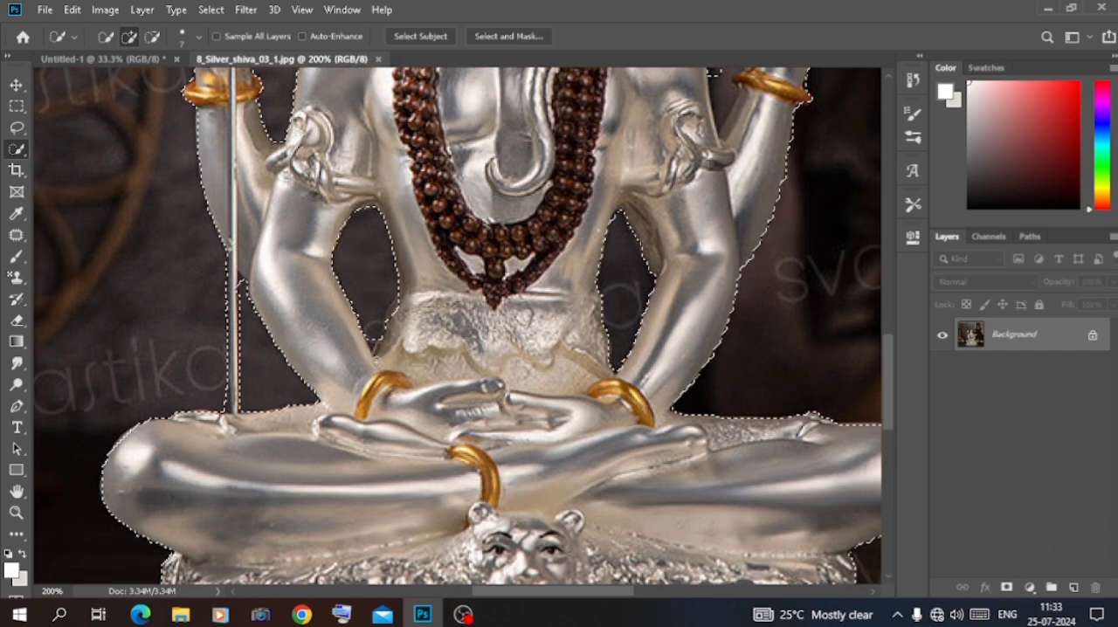
{"action": "scroll", "coordinate": [395, 311], "scroll_direction": "up", "scroll_amount": 7}
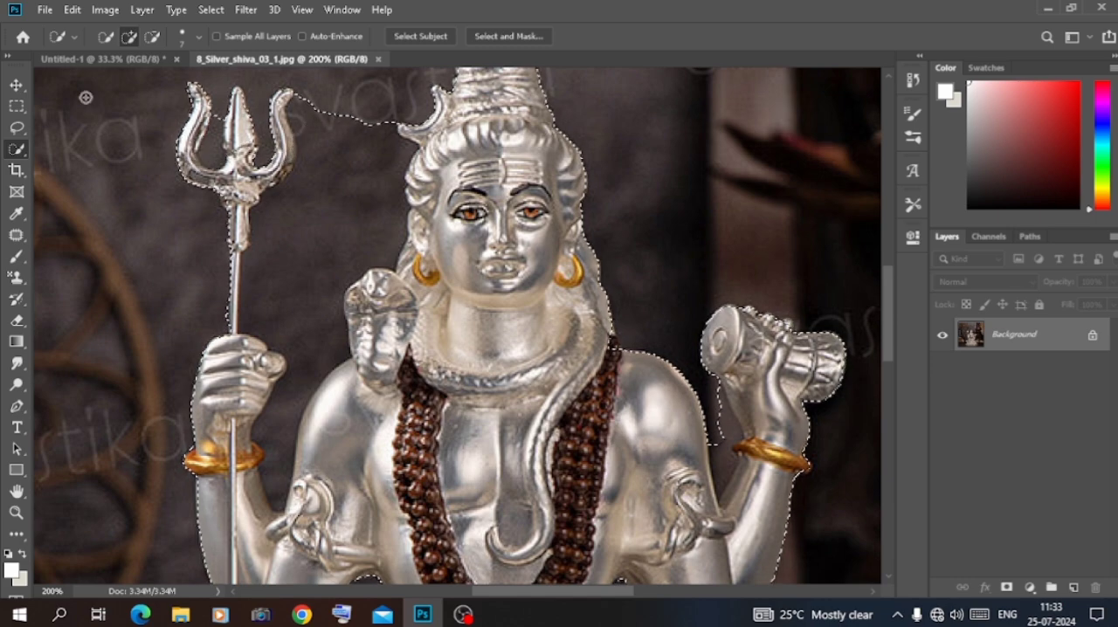
Subtract the background between the trident and the statue's head, including the gaps between the prongs, from the selection
{"action": "left_click", "coordinate": [152, 36]}
{"action": "mouse_move", "coordinate": [312, 157]}
{"action": "left_mouse_down"}
{"action": "mouse_move", "coordinate": [293, 251]}
{"action": "mouse_move", "coordinate": [327, 230]}
{"action": "left_mouse_up"}
{"action": "scroll", "coordinate": [326, 230], "scroll_direction": "up", "scroll_amount": 2}
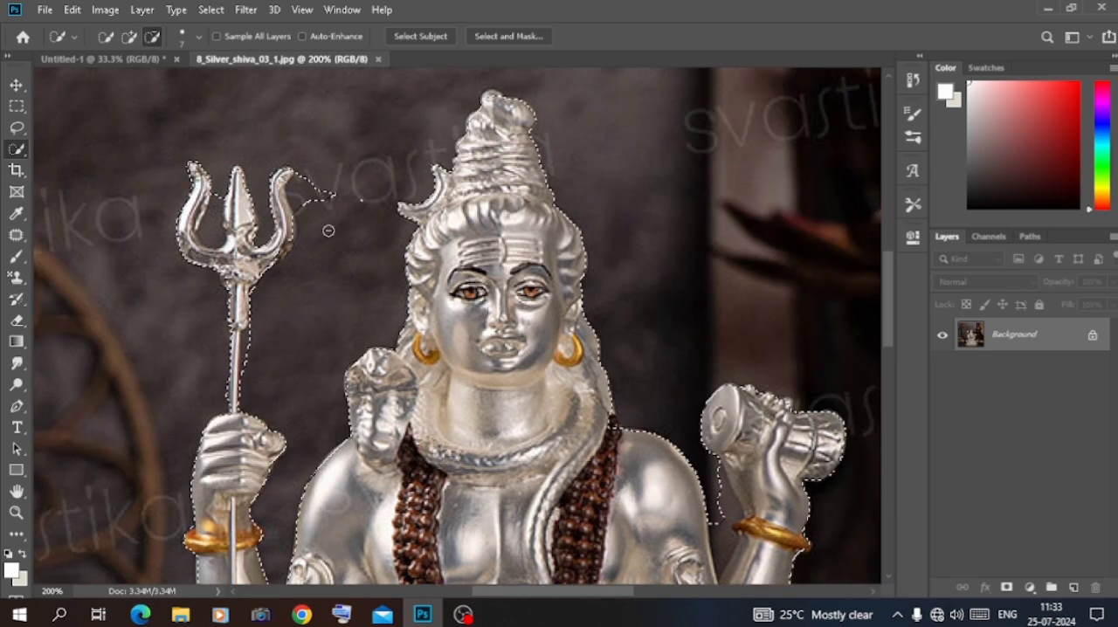
{"action": "key", "text": "ctrl+plus"}
{"action": "left_click_drag", "start_coordinate": [219, 117], "coordinate": [270, 132]}
Refine the trident head's selection with the Lasso, adding its outer curve and subtracting leftover background between the prongs
{"action": "left_click", "coordinate": [17, 127]}
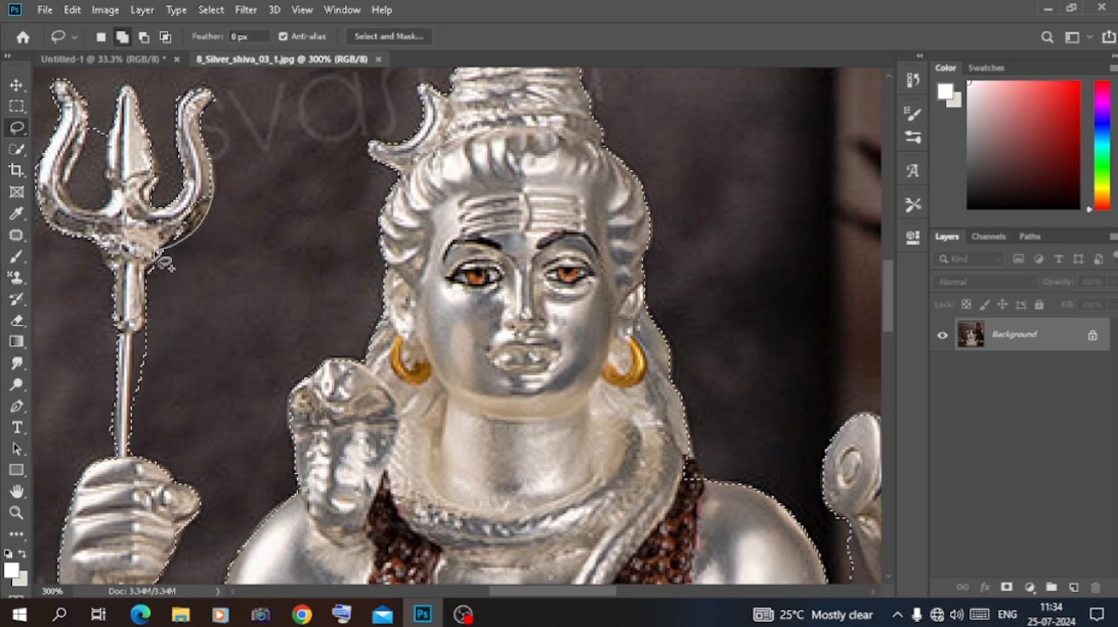
{"action": "left_click_drag", "start_coordinate": [215, 194], "coordinate": [211, 185]}
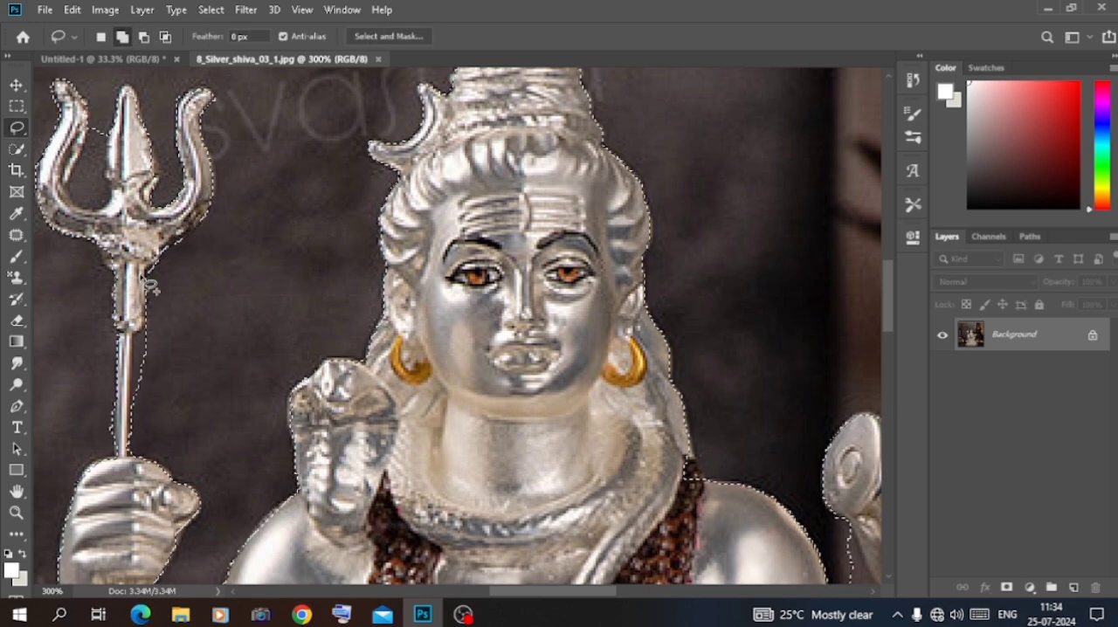
{"action": "left_click", "coordinate": [145, 38]}
{"action": "left_click_drag", "start_coordinate": [96, 138], "coordinate": [79, 188]}
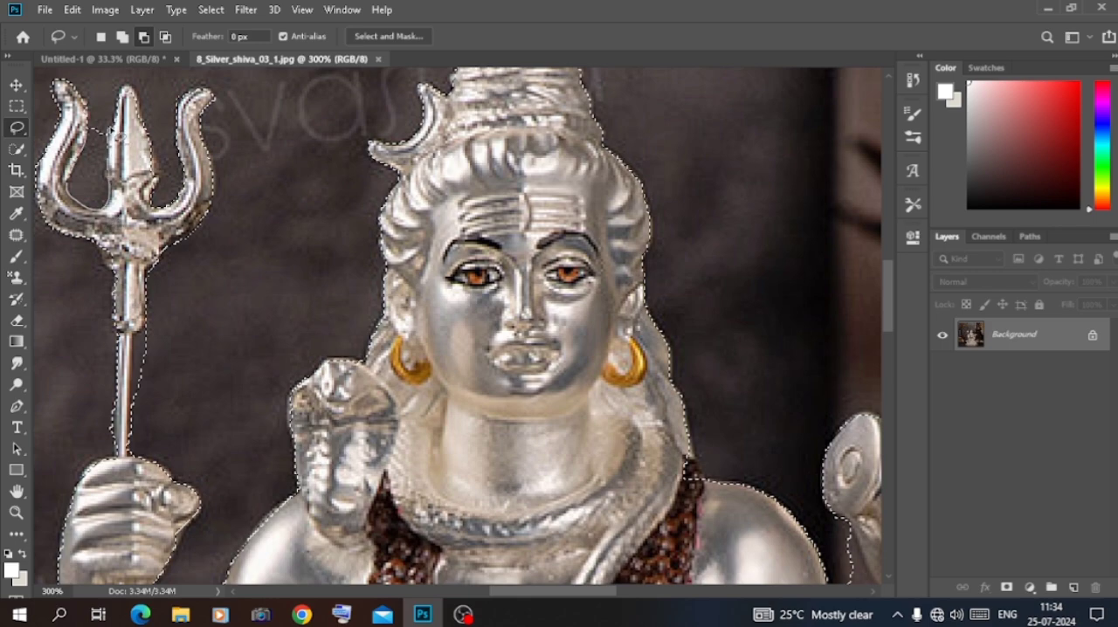
Subtract the leftover background beside the trident's shaft from the selection and add back the missed shaft edge with the Lasso
{"action": "scroll", "coordinate": [97, 140], "scroll_direction": "down", "scroll_amount": 3}
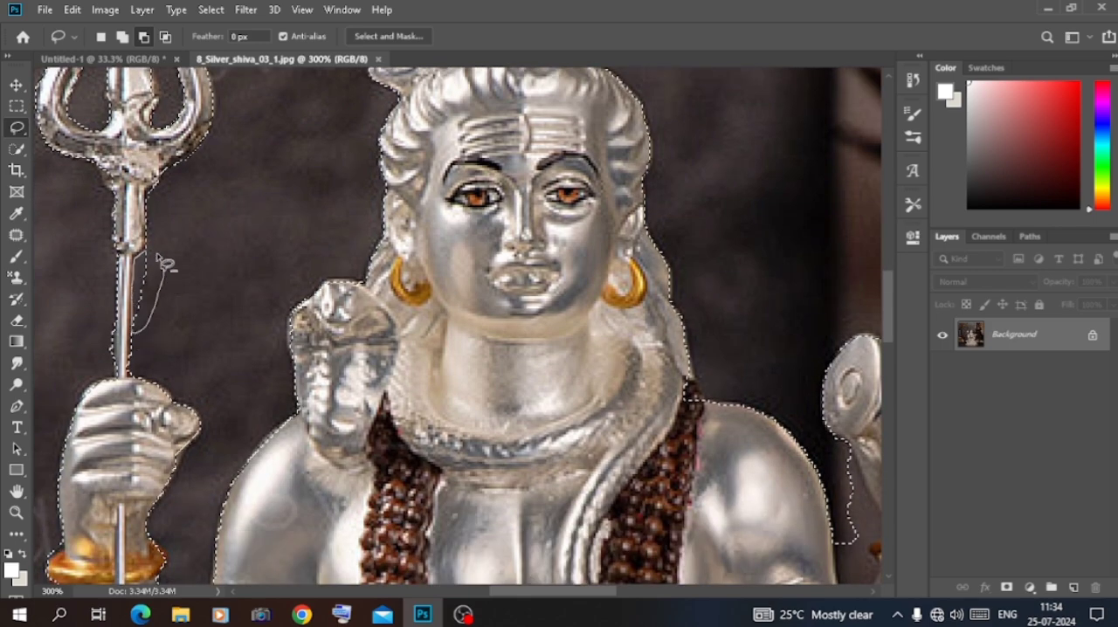
{"action": "left_click_drag", "start_coordinate": [157, 255], "coordinate": [145, 248]}
{"action": "mouse_move", "coordinate": [115, 325]}
{"action": "left_mouse_down"}
{"action": "mouse_move", "coordinate": [117, 369]}
{"action": "mouse_move", "coordinate": [111, 306]}
{"action": "left_mouse_up"}
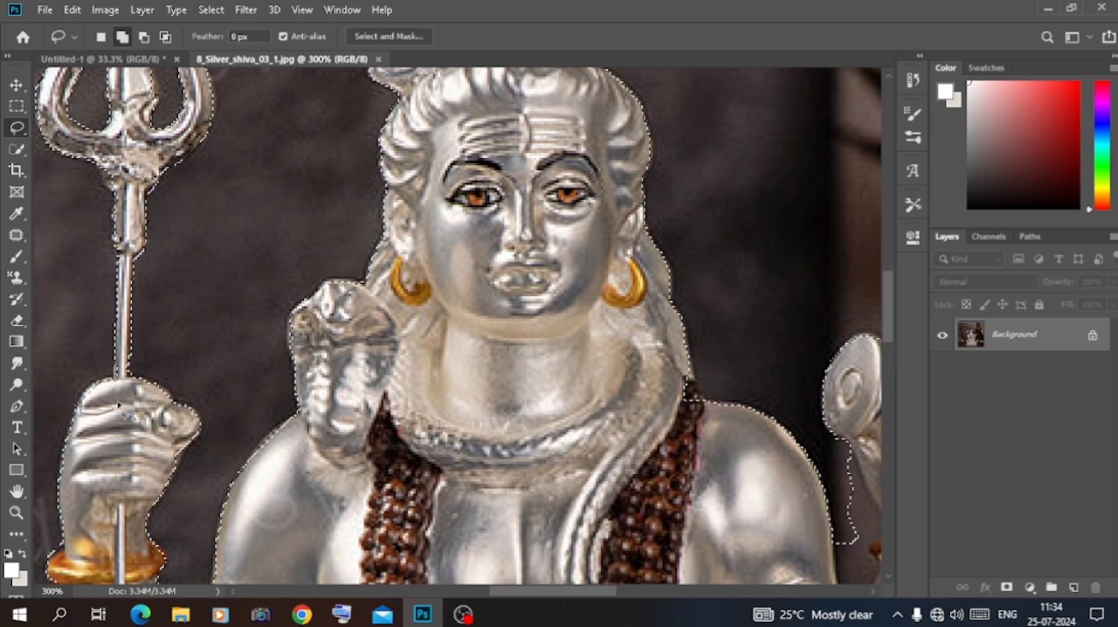
{"action": "scroll", "coordinate": [123, 371], "scroll_direction": "down", "scroll_amount": 12}
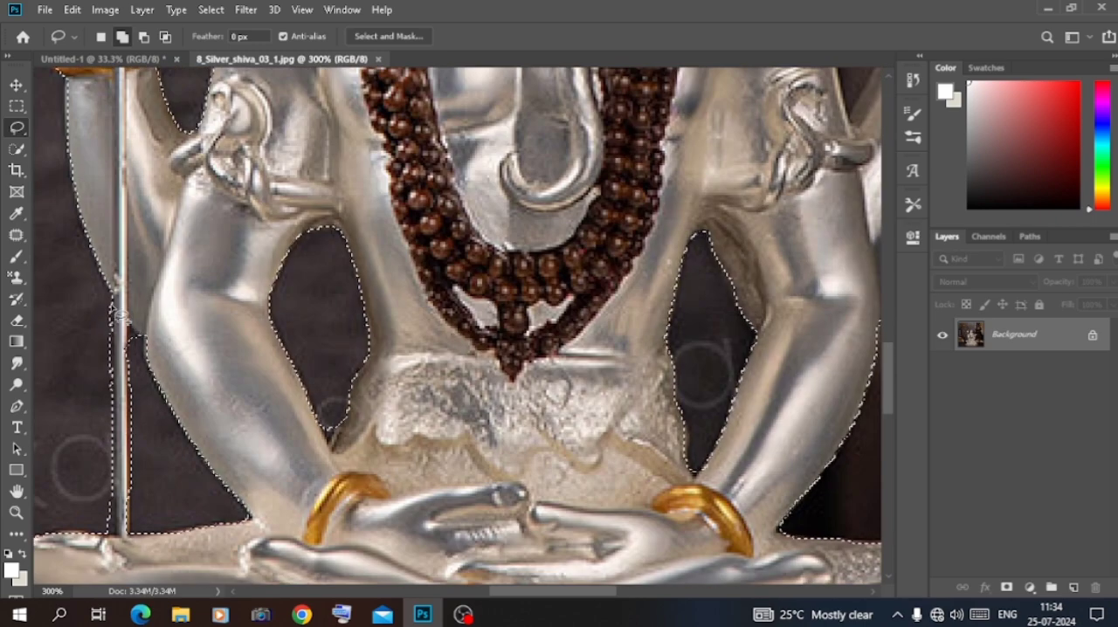
{"action": "scroll", "coordinate": [148, 377], "scroll_direction": "down", "scroll_amount": 2}
{"action": "key", "text": "ctrl+minus"}
{"action": "key", "text": "ctrl+minus"}
{"action": "key", "text": "ctrl+minus"}
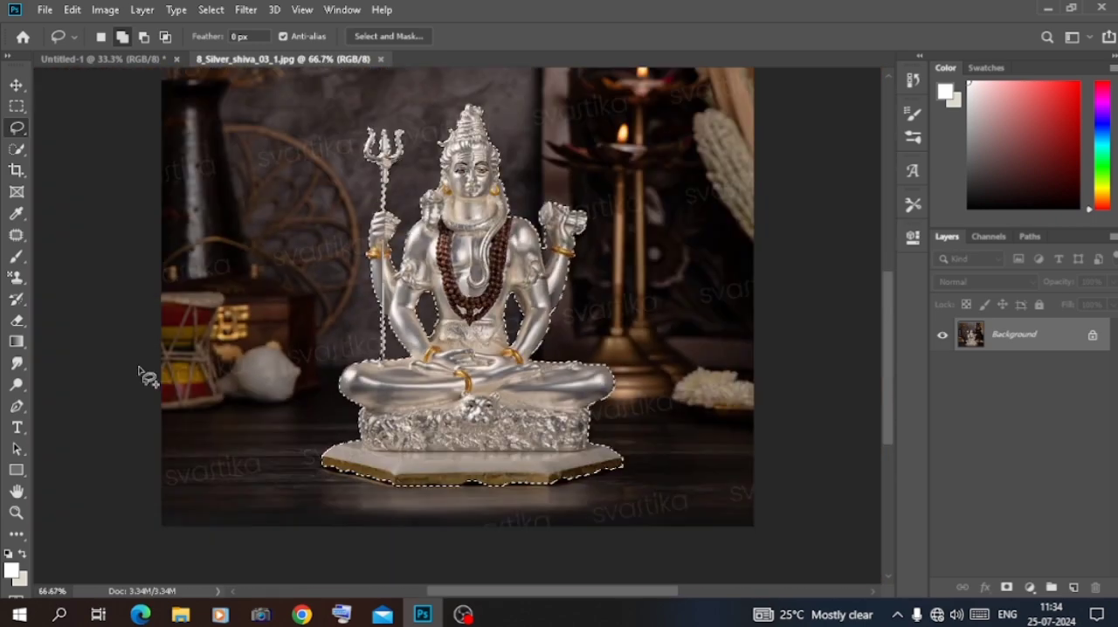
{"action": "key", "text": "ctrl+j"}
{"action": "left_click", "coordinate": [944, 369]}
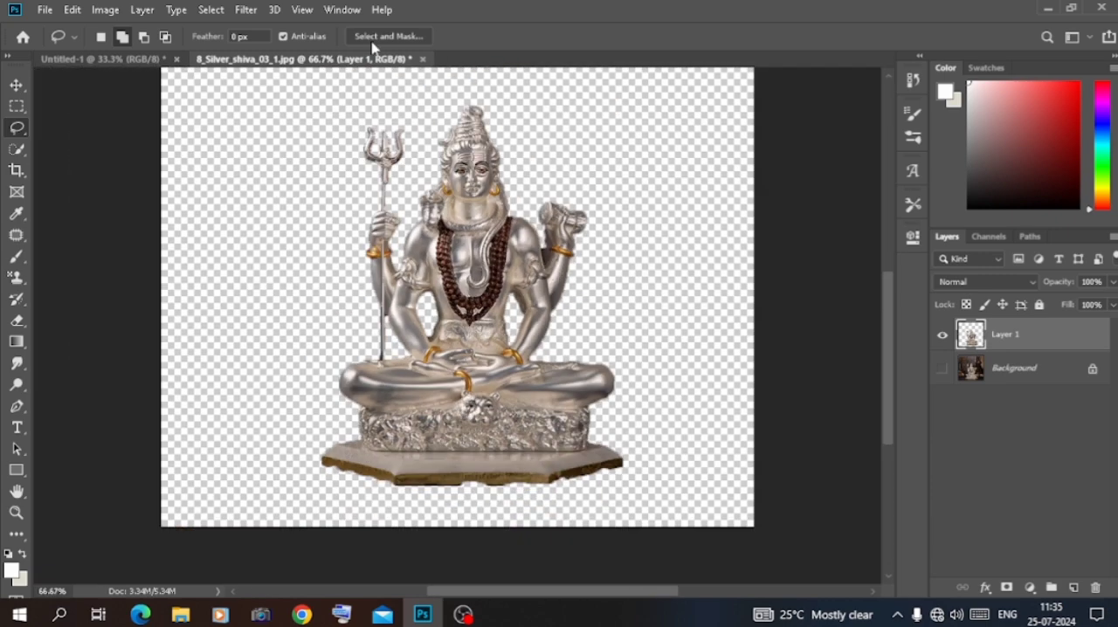
{"action": "key", "text": "ctrl+plus"}
{"action": "key", "text": "ctrl+plus"}
{"action": "scroll", "coordinate": [294, 206], "scroll_direction": "up", "scroll_amount": 3}
{"action": "key", "text": "ctrl+minus"}
{"action": "key", "text": "ctrl+minus"}
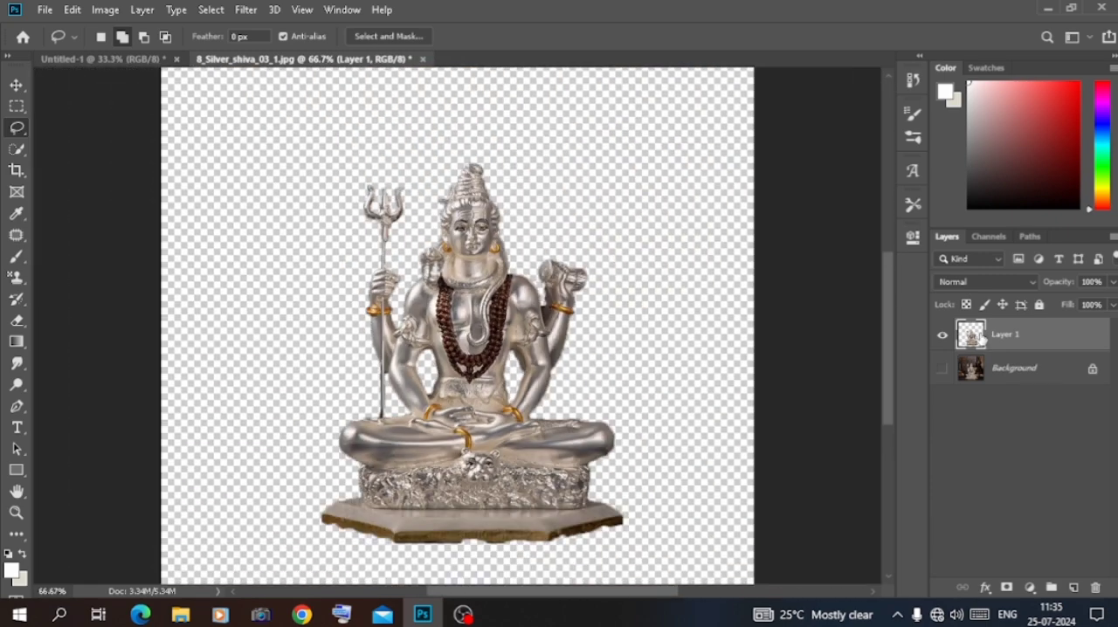
{"action": "key", "text": "ctrl+z"}
{"action": "key", "text": "ctrl+z"}
Add a layer mask from the statue selection and open that mask in Select and Mask
{"action": "left_click", "coordinate": [1006, 588]}
{"action": "right_click", "coordinate": [1010, 333]}
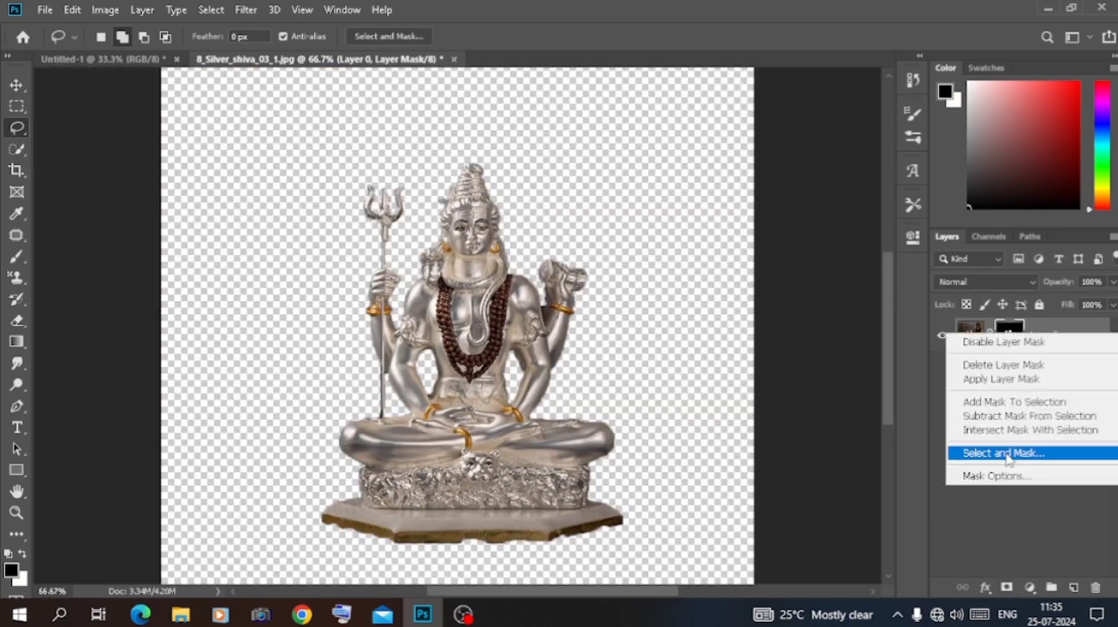
{"action": "left_click", "coordinate": [1005, 453]}
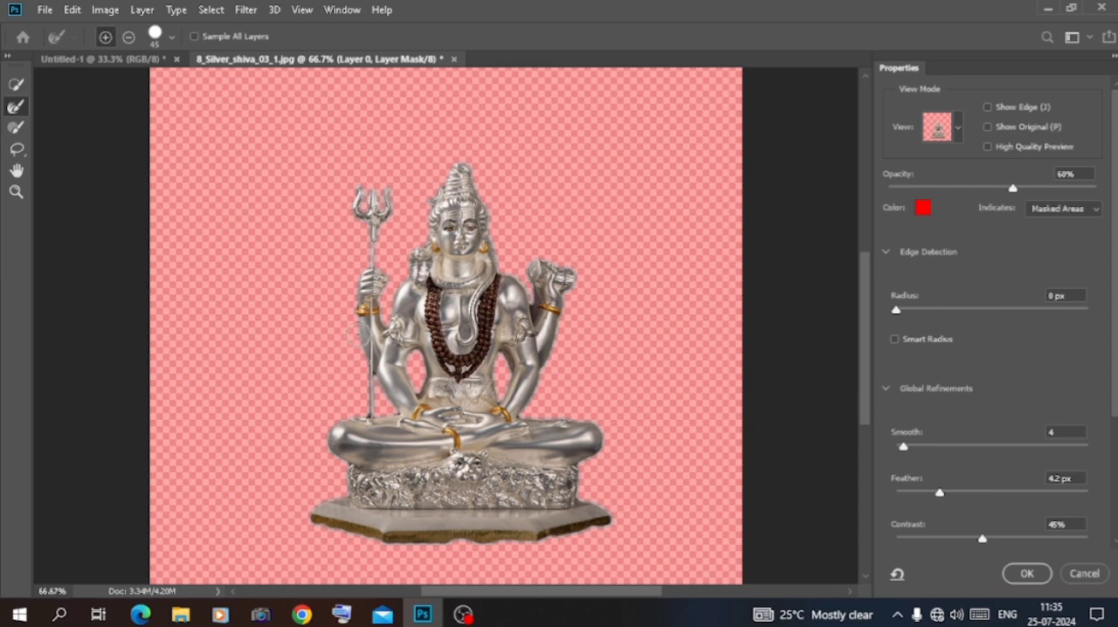
Refine the statue's mask with Radius 3 px, Smooth 29 and Feather 0 px, and apply it
{"action": "key", "text": "ctrl+plus"}
{"action": "key", "text": "ctrl+plus"}
{"action": "left_click_drag", "start_coordinate": [938, 493], "coordinate": [873, 496]}
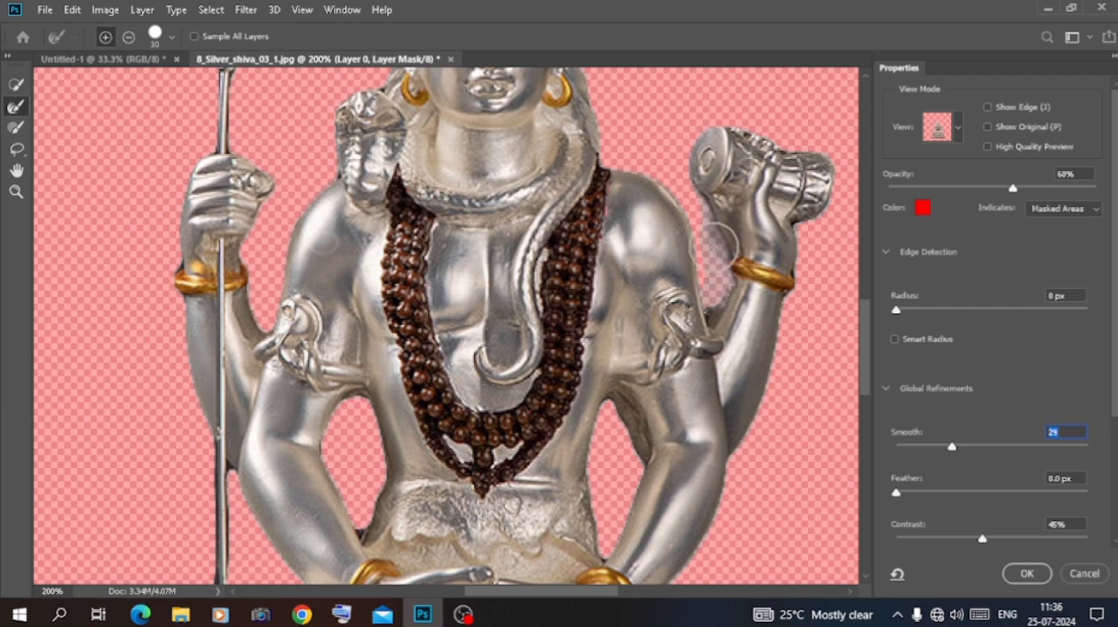
{"action": "key", "text": "ctrl+minus"}
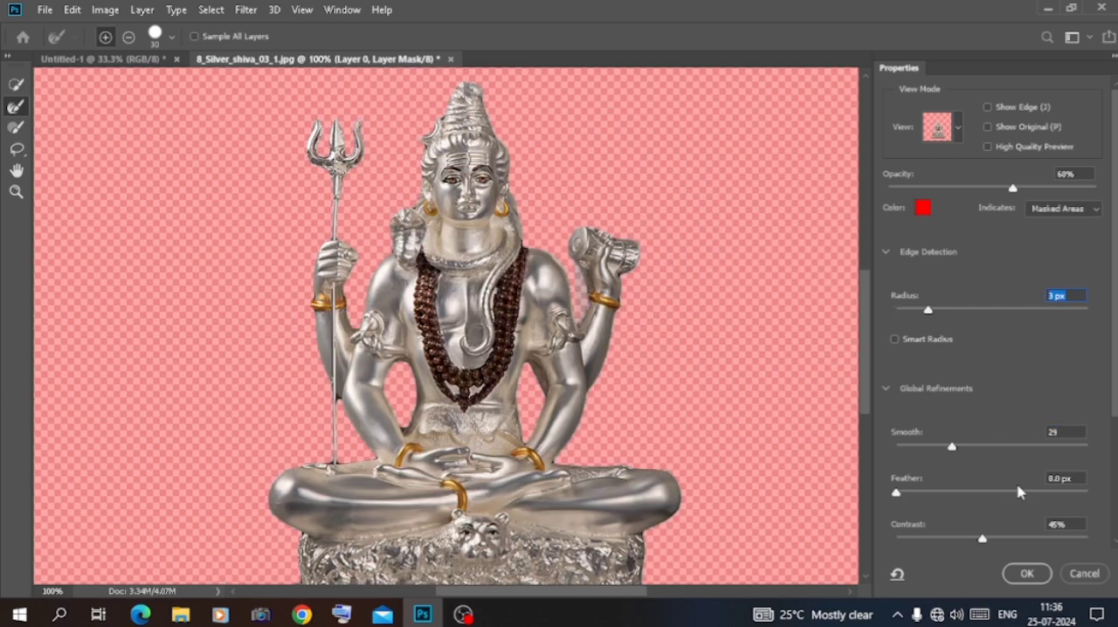
{"action": "left_click", "coordinate": [1027, 574]}
Move the masked statue into the Untitled-1 poster, scale it to about 89% and place it inside the shrine
{"action": "key", "text": "ctrl+minus"}
{"action": "key", "text": "v"}
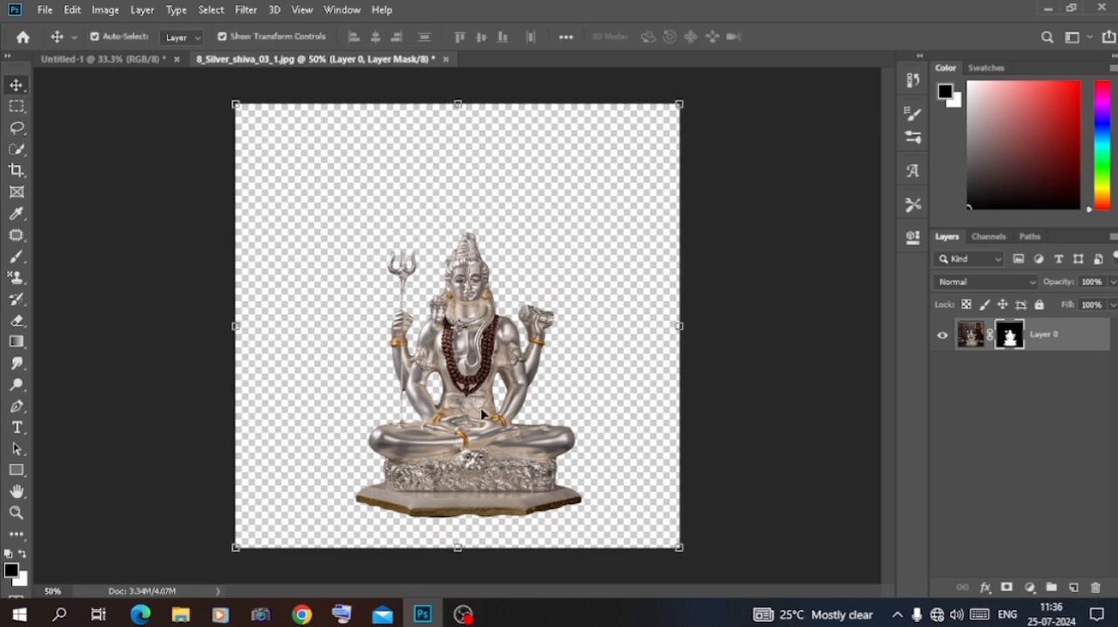
{"action": "left_click_drag", "start_coordinate": [114, 46], "coordinate": [465, 417]}
{"action": "left_click_drag", "start_coordinate": [597, 336], "coordinate": [564, 334]}
{"action": "left_click_drag", "start_coordinate": [456, 378], "coordinate": [465, 385]}
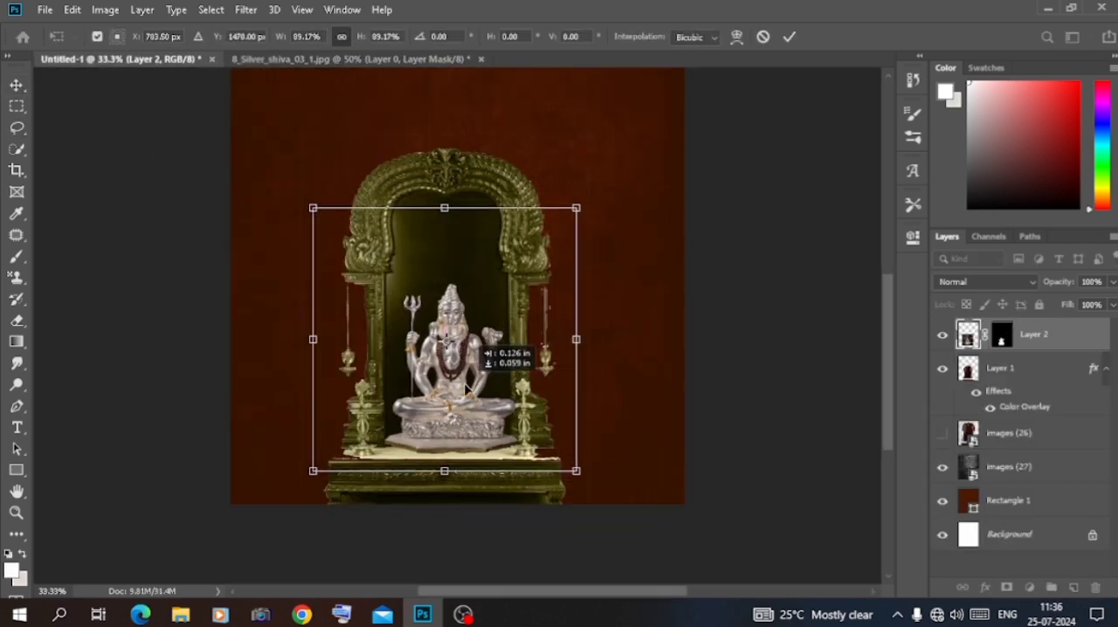
{"action": "key", "text": "Return"}
Fine-tune the statue's position on the shrine's platform and deselect the layers
{"action": "key", "text": "ctrl+plus"}
{"action": "key", "text": "ctrl+plus"}
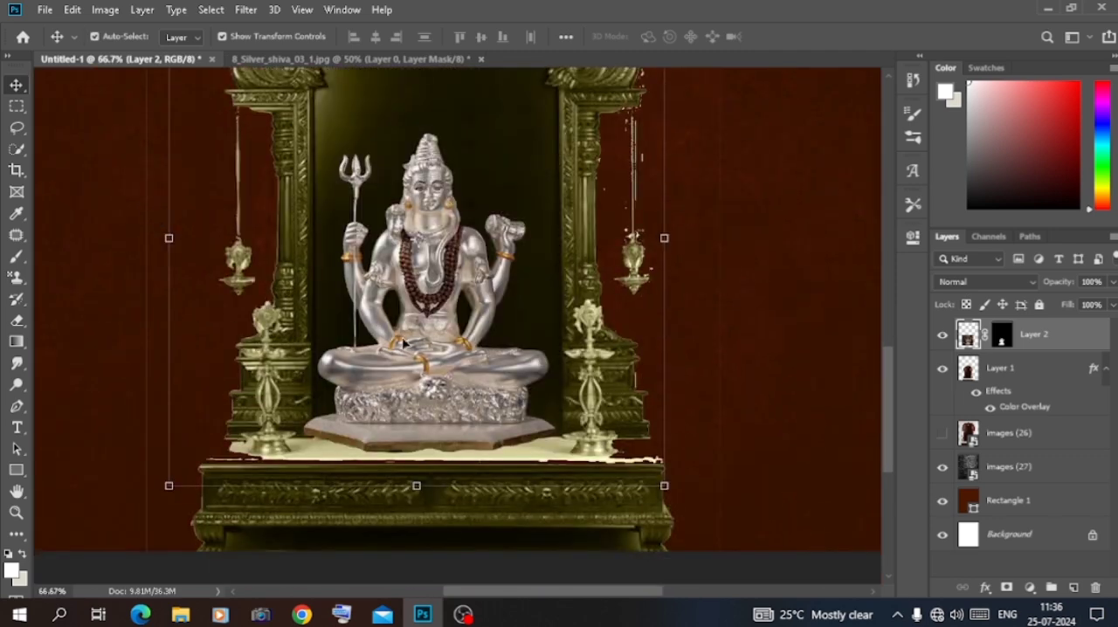
{"action": "left_click_drag", "start_coordinate": [427, 315], "coordinate": [408, 343]}
{"action": "left_click", "coordinate": [98, 329]}
{"action": "key", "text": "ctrl+minus"}
{"action": "key", "text": "ctrl+minus"}
{"action": "key", "text": "ctrl+minus"}
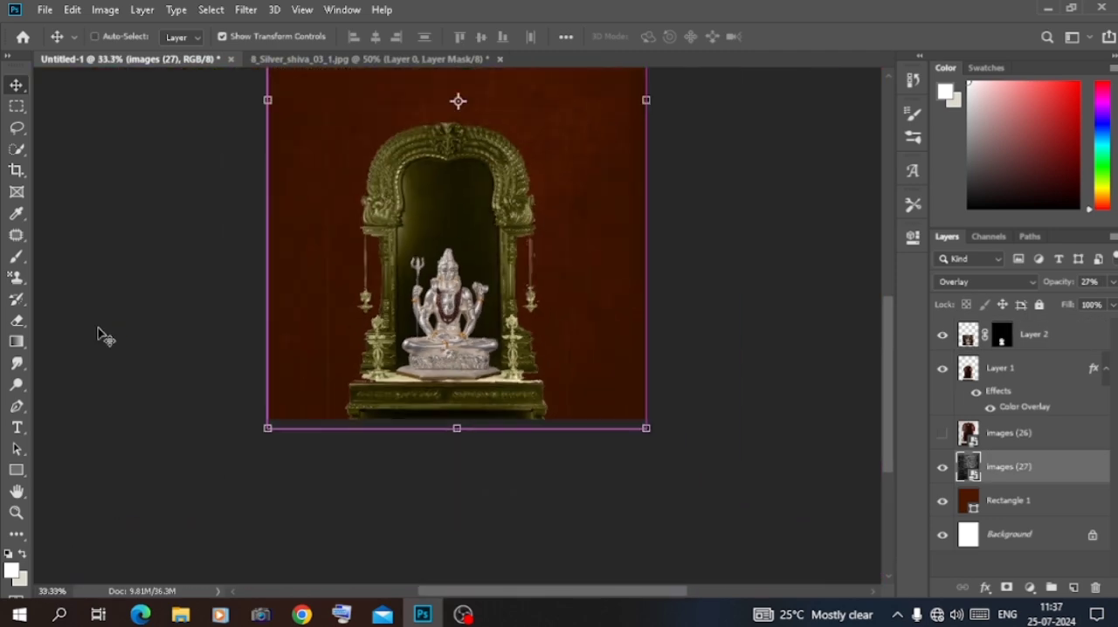
{"action": "left_click", "coordinate": [98, 330]}
Change the shrine's Color Overlay to a light warm tone sampled from the statue and set the shrine layer's blend mode to Luminosity
{"action": "left_click", "coordinate": [511, 339]}
{"action": "double_click", "coordinate": [1025, 406]}
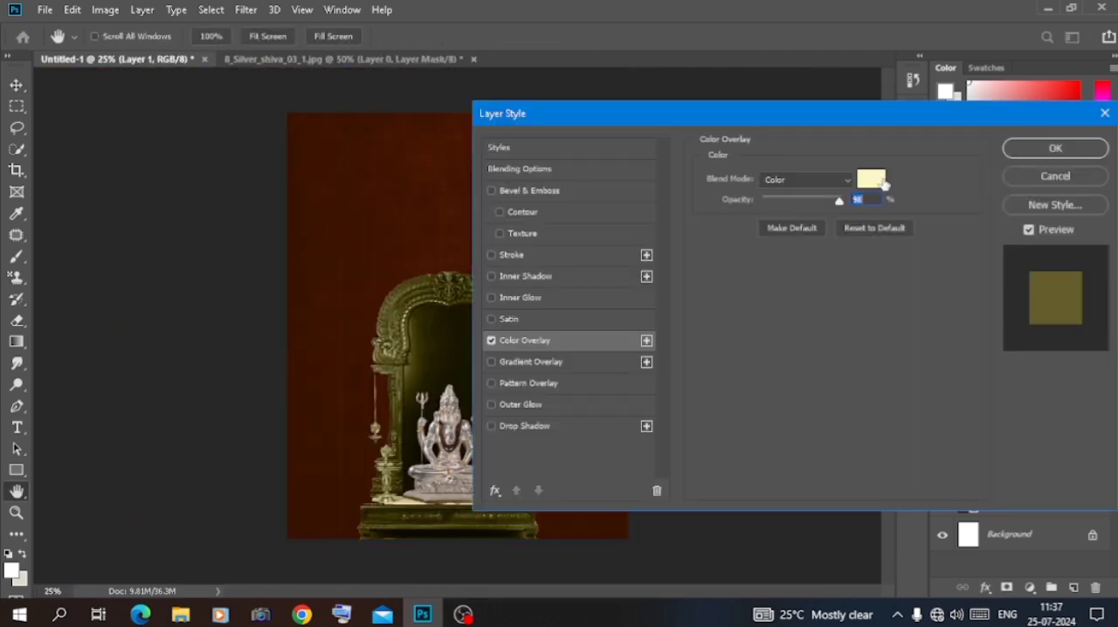
{"action": "left_click", "coordinate": [871, 178]}
{"action": "left_click", "coordinate": [434, 466]}
{"action": "left_click", "coordinate": [451, 404]}
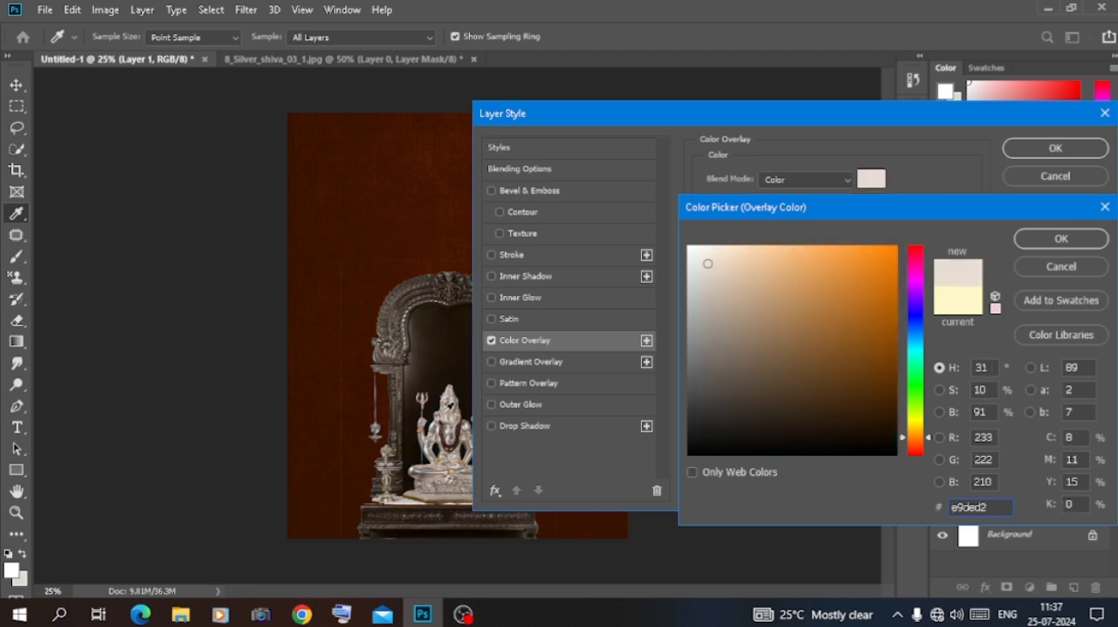
{"action": "left_click", "coordinate": [1055, 241]}
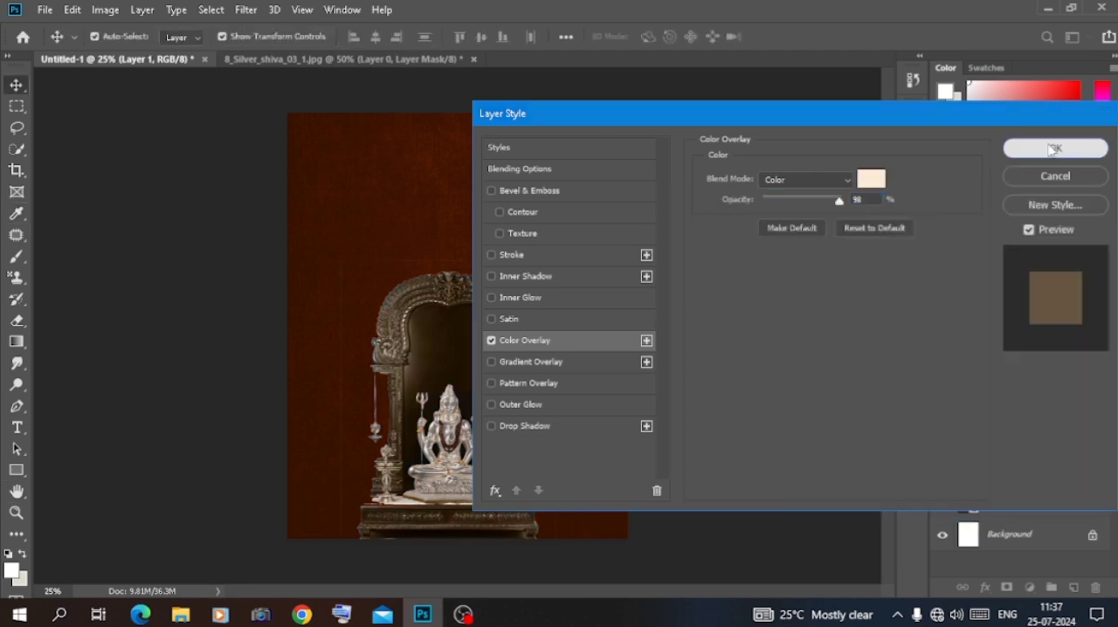
{"action": "left_click", "coordinate": [1055, 146]}
{"action": "left_click", "coordinate": [957, 284]}
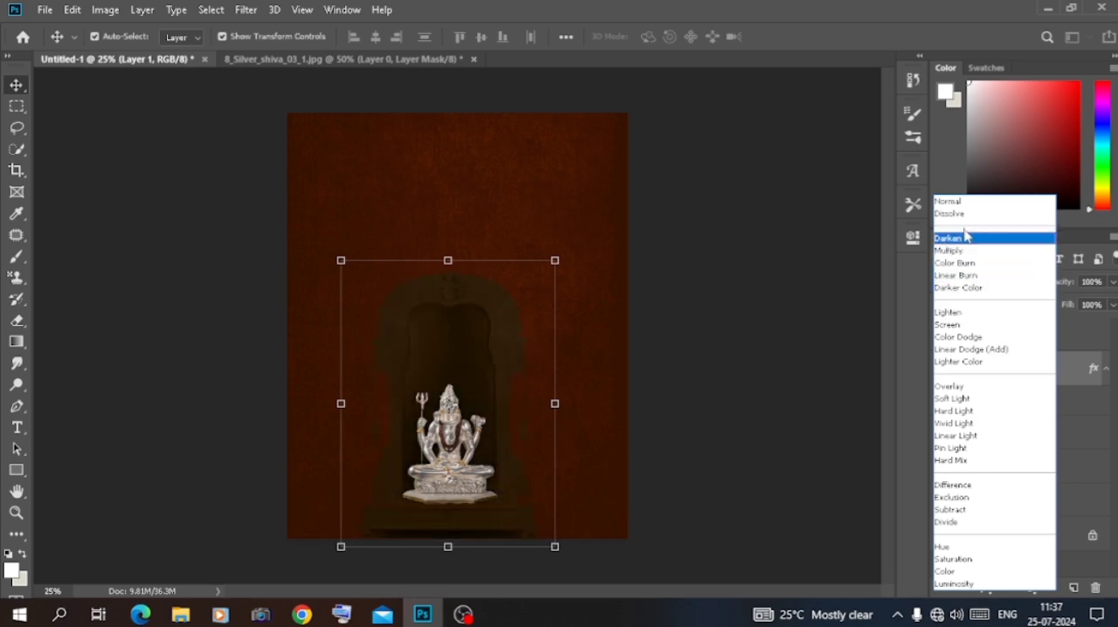
{"action": "left_click", "coordinate": [957, 584]}
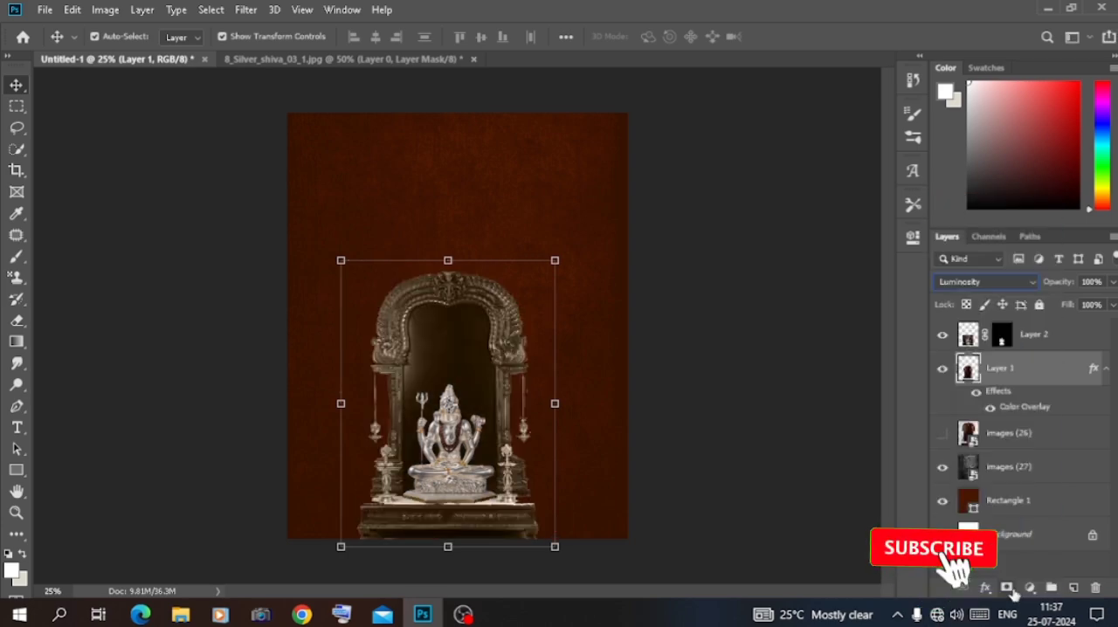
Create a new layer beneath the statue and set up a Soft Round brush flattened to a thin horizontal ellipse
{"action": "key", "text": "ctrl+plus"}
{"action": "scroll", "coordinate": [796, 479], "scroll_direction": "down", "scroll_amount": 5}
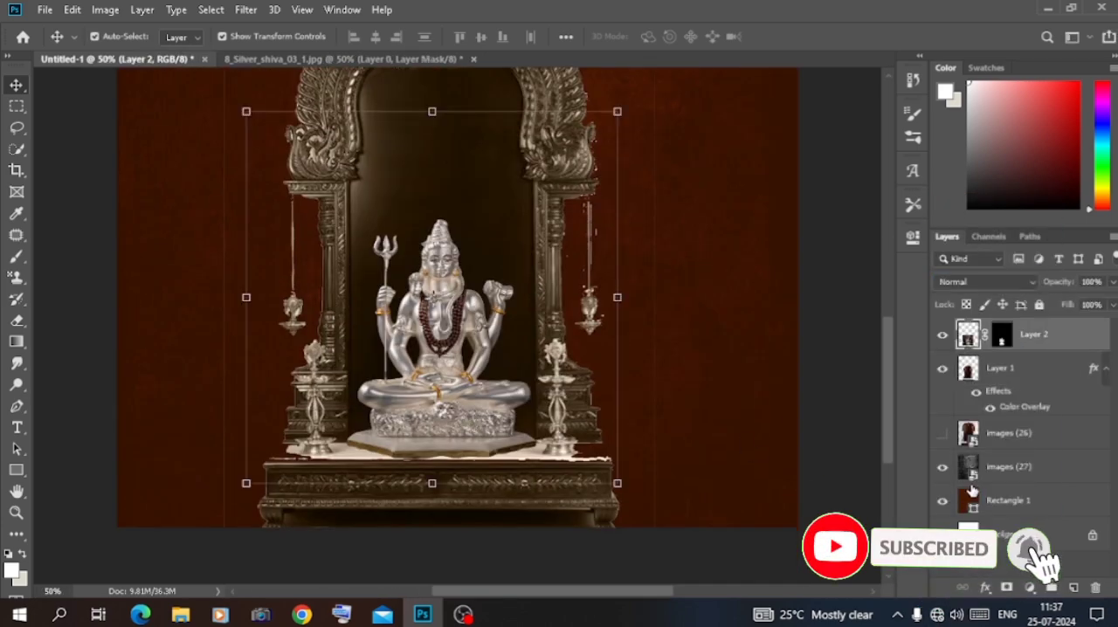
{"action": "key", "text": "ctrl+shift+alt+n"}
{"action": "left_click", "coordinate": [18, 256]}
{"action": "right_click", "coordinate": [395, 321]}
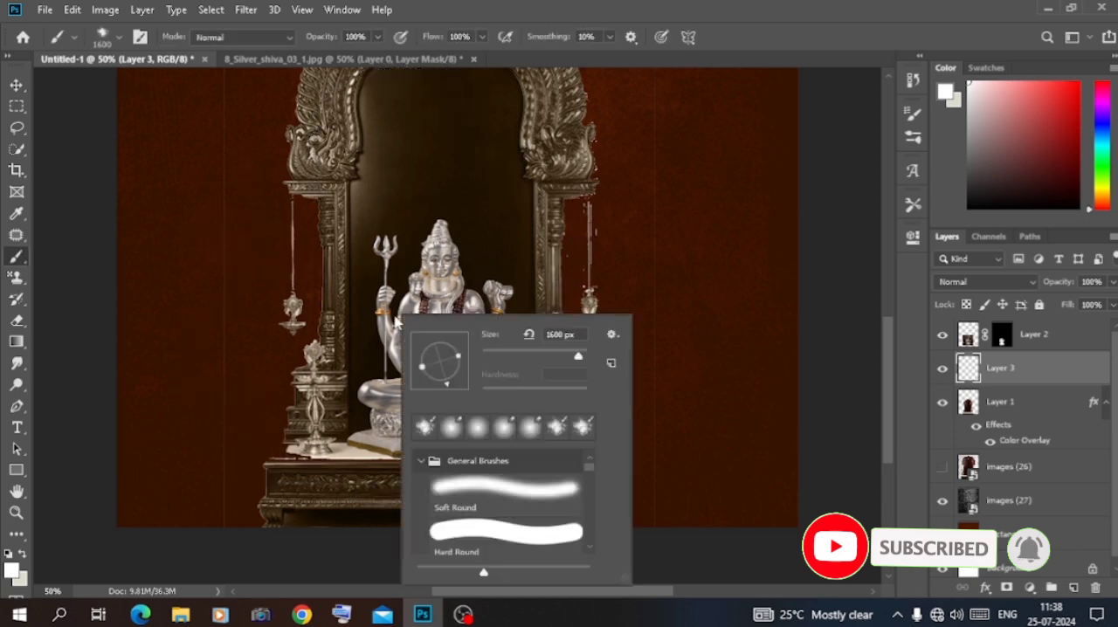
{"action": "left_click_drag", "start_coordinate": [441, 365], "coordinate": [441, 363]}
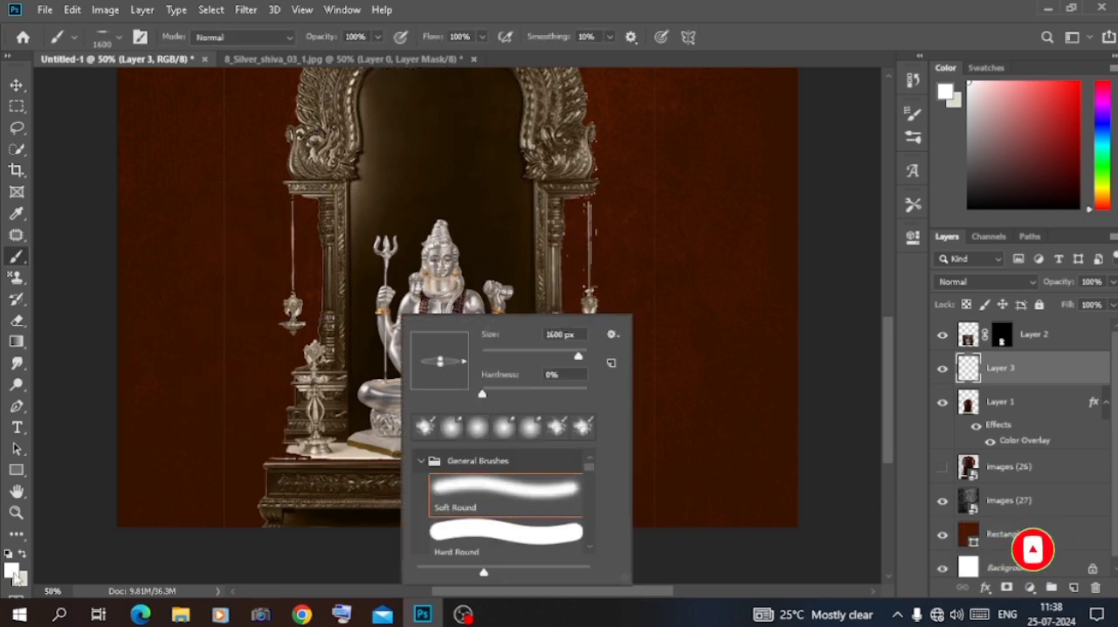
Paint a soft black contact shadow under the statue's base with the flattened brush at 600 px
{"action": "left_click", "coordinate": [7, 554]}
{"action": "key", "text": "bracketleft"}
{"action": "key", "text": "bracketleft"}
{"action": "key", "text": "bracketleft"}
{"action": "key", "text": "bracketleft"}
{"action": "key", "text": "bracketleft"}
{"action": "key", "text": "bracketleft"}
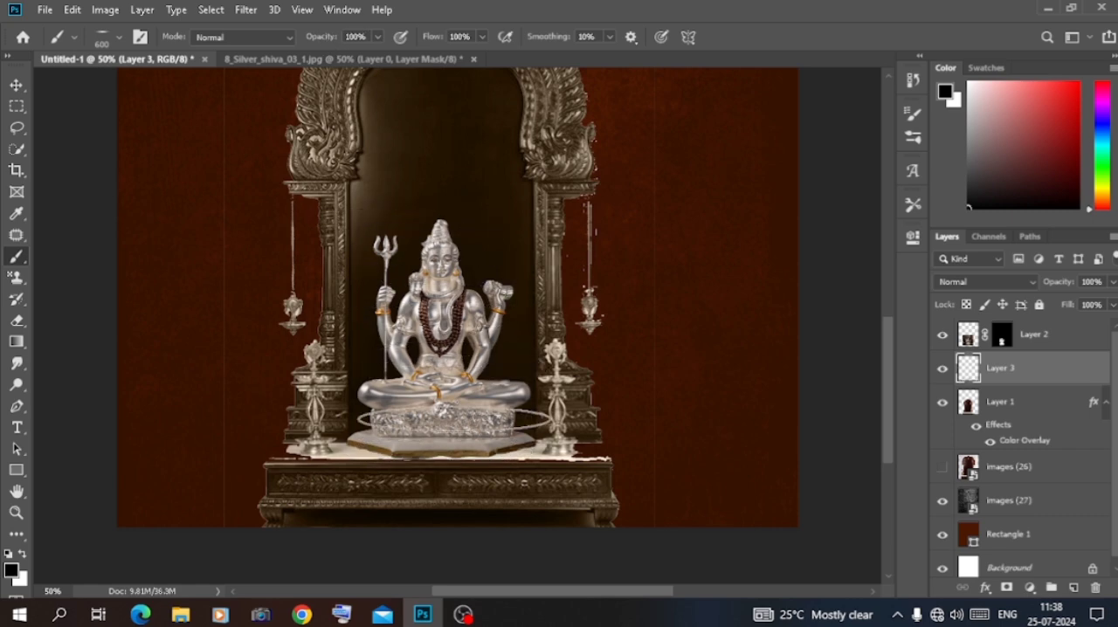
{"action": "left_click", "coordinate": [441, 450]}
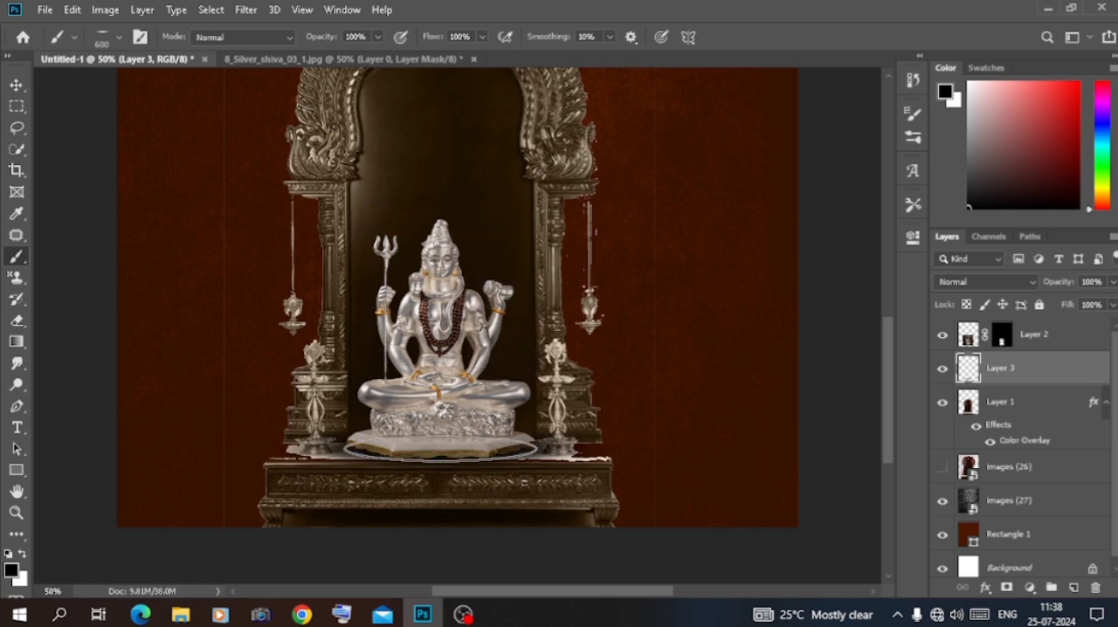
{"action": "left_click", "coordinate": [19, 84]}
{"action": "left_click", "coordinate": [796, 253]}
{"action": "key", "text": "ctrl+minus"}
{"action": "left_click", "coordinate": [465, 343]}
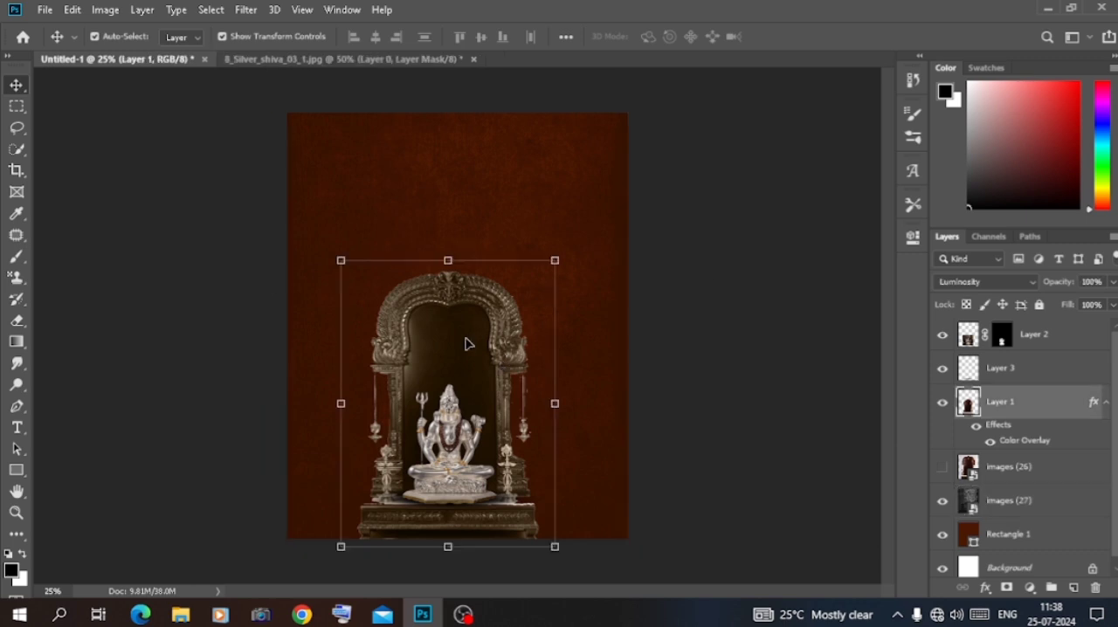
{"action": "left_click", "coordinate": [17, 321]}
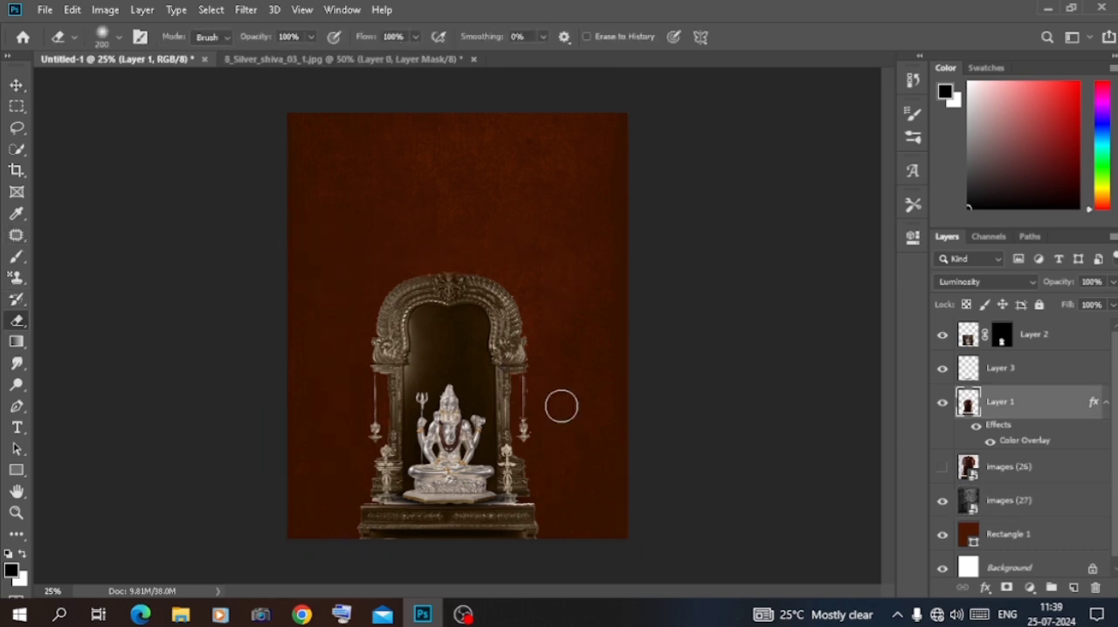
{"action": "left_click", "coordinate": [18, 86]}
{"action": "left_click", "coordinate": [95, 203]}
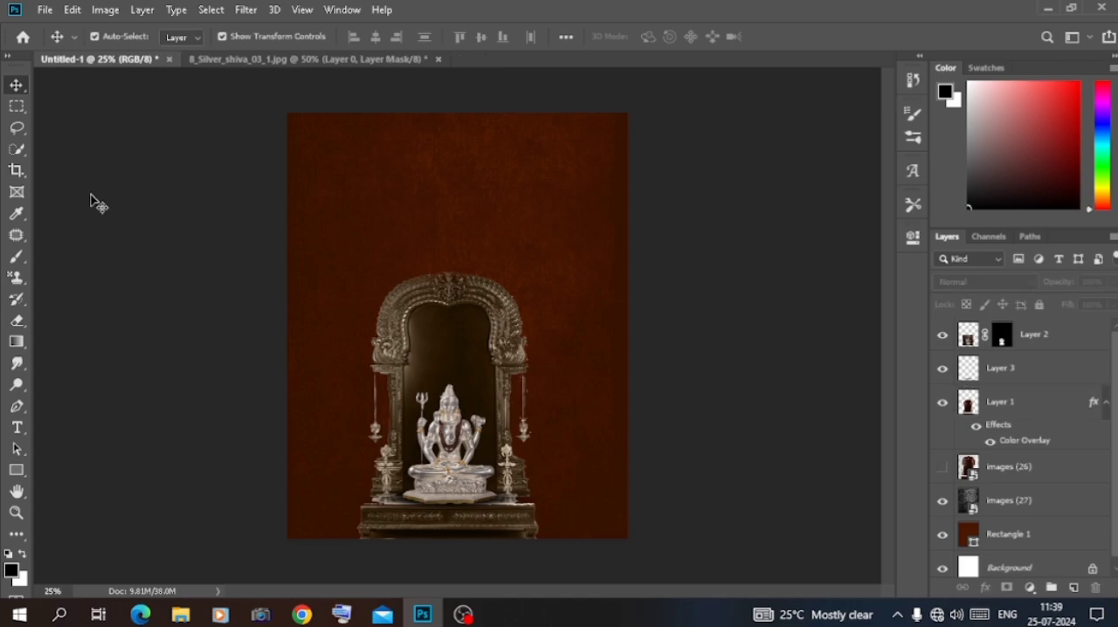
Switch to File Explorer and browse drive D's material > mix matrial folder for a sunburst image
{"action": "left_click", "coordinate": [180, 614]}
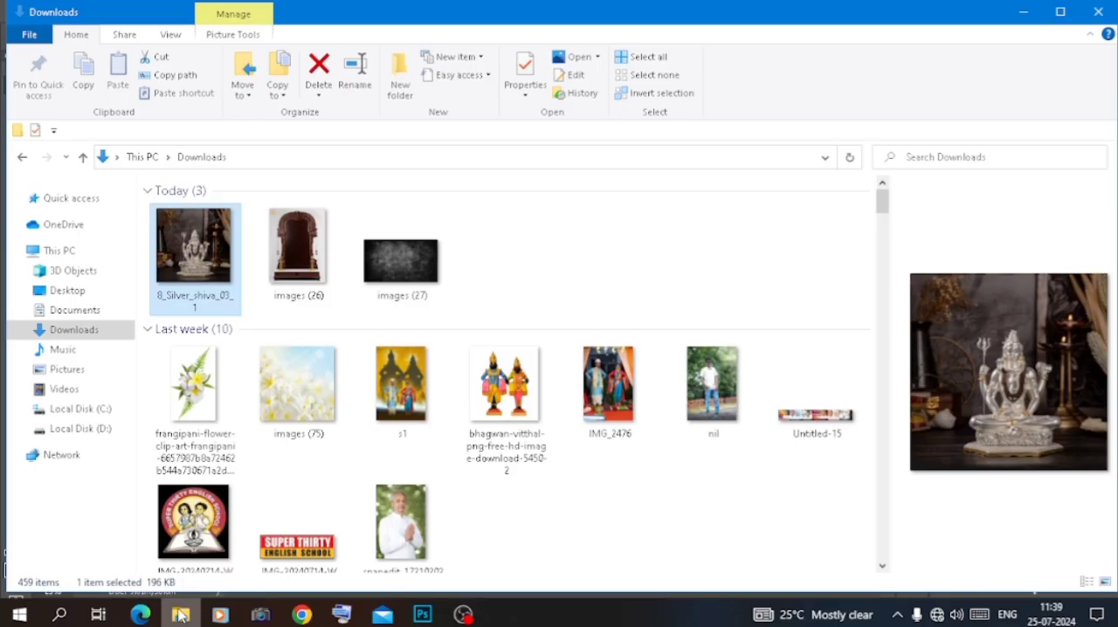
{"action": "left_click", "coordinate": [75, 428]}
{"action": "double_click", "coordinate": [389, 262]}
{"action": "double_click", "coordinate": [268, 328]}
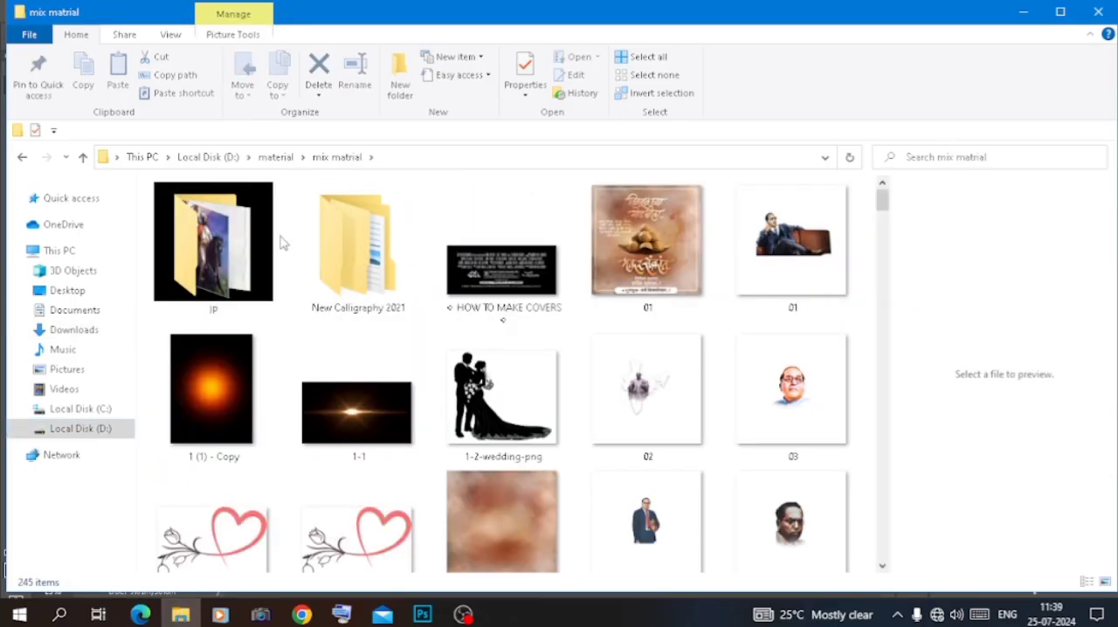
{"action": "double_click", "coordinate": [262, 245]}
{"action": "scroll", "coordinate": [425, 294], "scroll_direction": "down", "scroll_amount": 5}
Place the kindpng_1093866 sunburst in the poster at about 34% scale, with its rays centred behind the statue's head
{"action": "left_click_drag", "start_coordinate": [826, 359], "coordinate": [455, 287]}
{"action": "left_click_drag", "start_coordinate": [458, 156], "coordinate": [460, 113]}
{"action": "left_click_drag", "start_coordinate": [495, 294], "coordinate": [496, 367]}
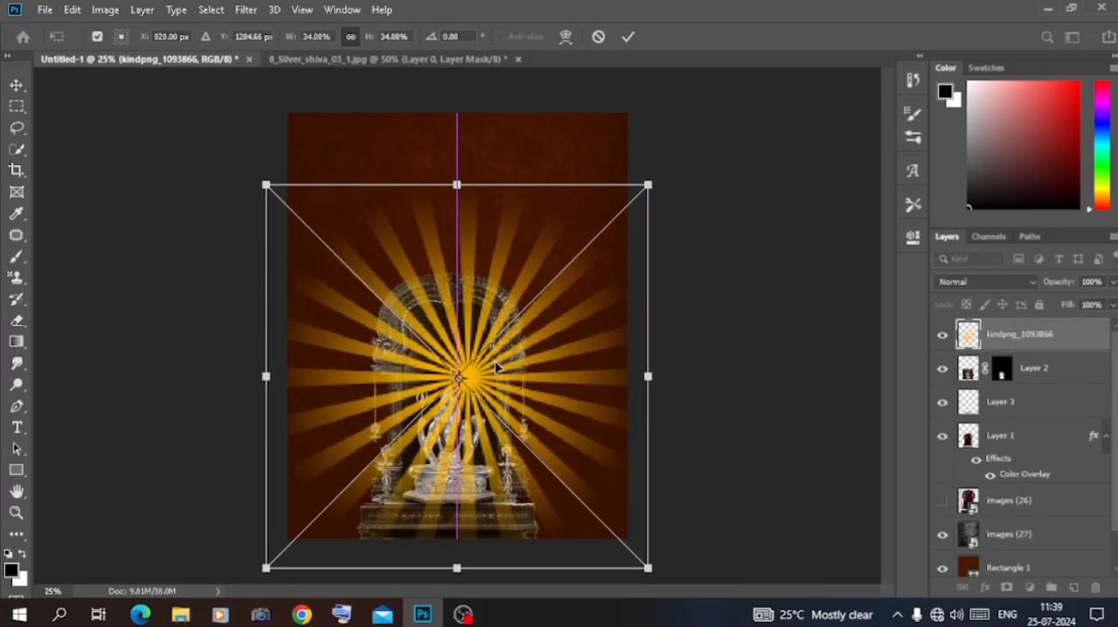
{"action": "left_click_drag", "start_coordinate": [571, 356], "coordinate": [560, 355]}
{"action": "key", "text": "Return"}
Move the sunburst layer below images (26) and set its blend mode to Soft Light
{"action": "left_click_drag", "start_coordinate": [1014, 335], "coordinate": [1009, 517]}
{"action": "left_click", "coordinate": [977, 282]}
{"action": "left_click", "coordinate": [987, 414]}
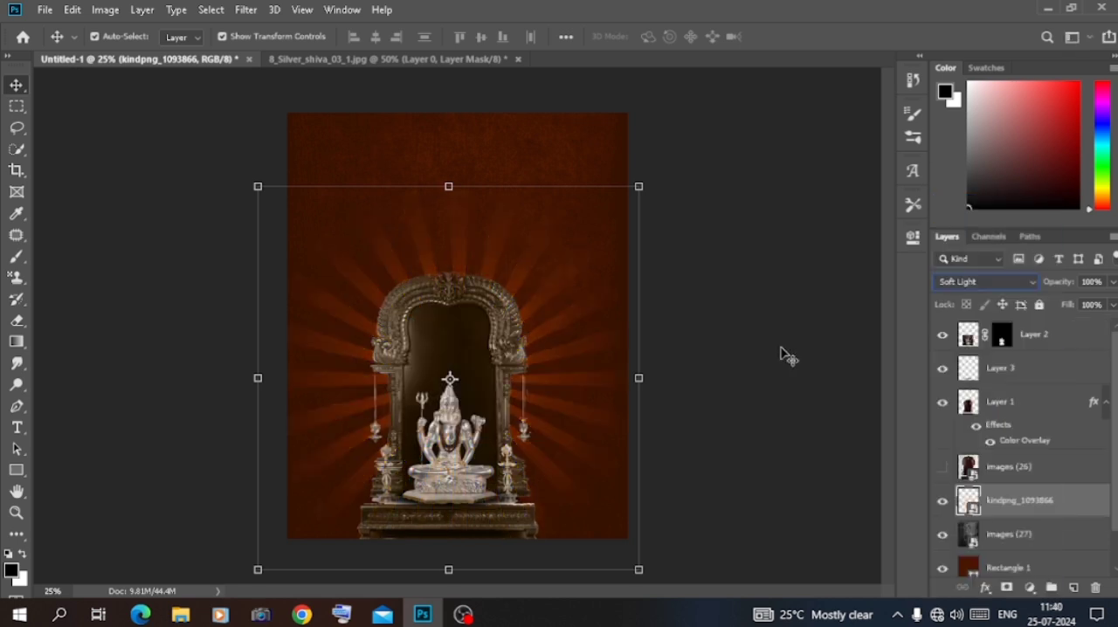
Select the shrine, shadow and statue layers together and shift them to the poster's horizontal centre
{"action": "left_click", "coordinate": [1031, 416]}
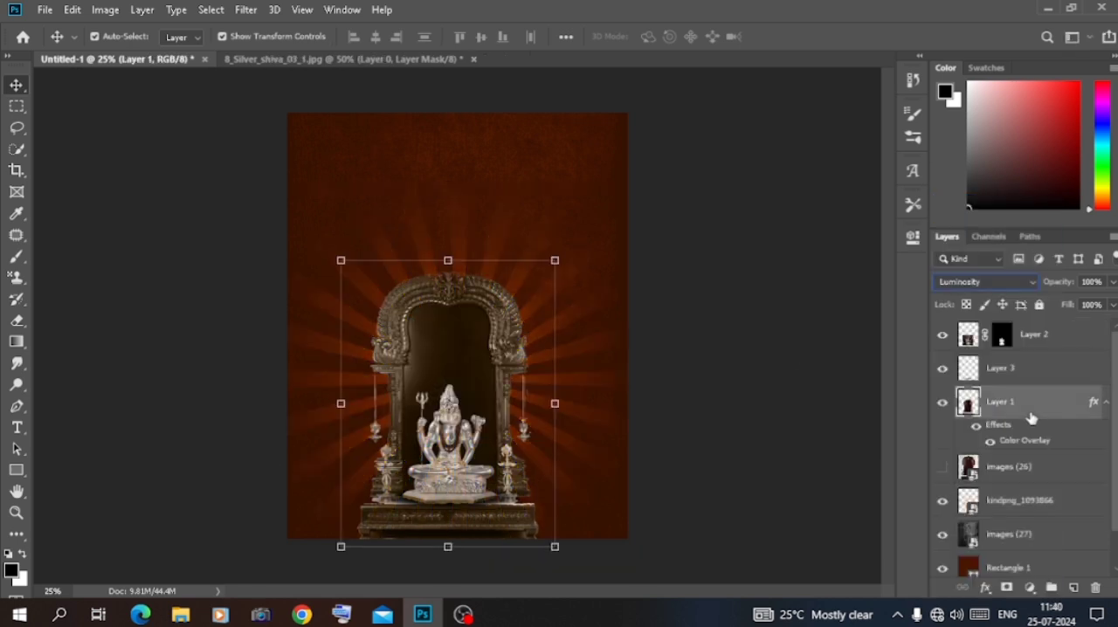
{"action": "left_click", "coordinate": [1038, 346], "text": "shift"}
{"action": "mouse_move", "coordinate": [476, 388]}
{"action": "left_mouse_down"}
{"action": "mouse_move", "coordinate": [502, 386]}
{"action": "mouse_move", "coordinate": [478, 387]}
{"action": "left_mouse_up"}
Apply the Blur More filter to the kindpng_1093866 sunburst layer
{"action": "key", "text": "ctrl+plus"}
{"action": "left_click", "coordinate": [292, 361]}
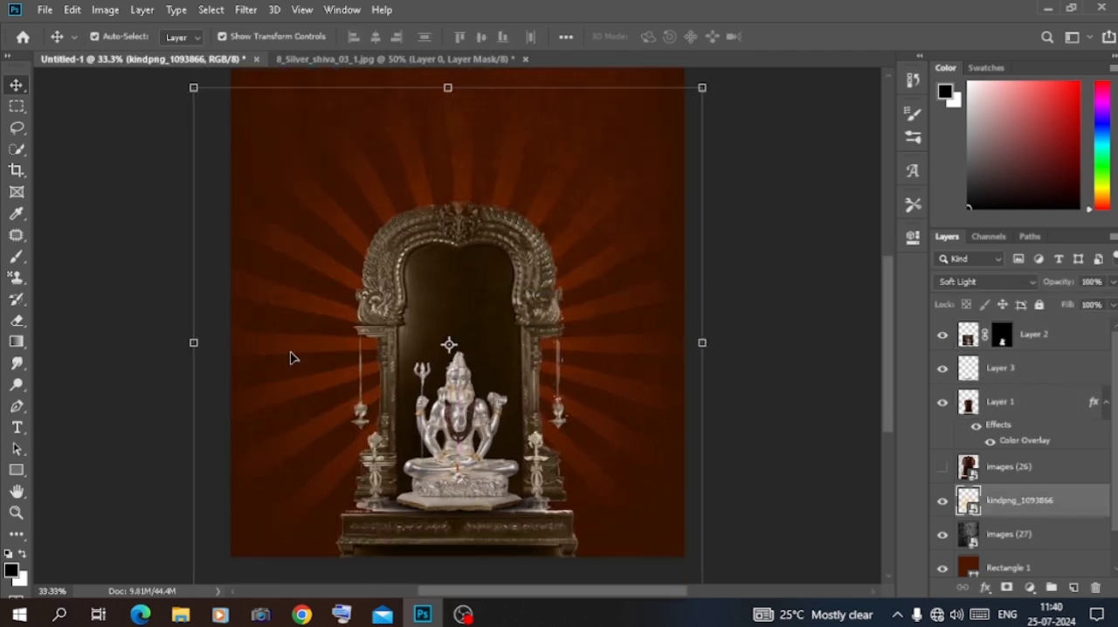
{"action": "left_click", "coordinate": [245, 9]}
{"action": "mouse_move", "coordinate": [274, 192]}
{"action": "left_click", "coordinate": [470, 232]}
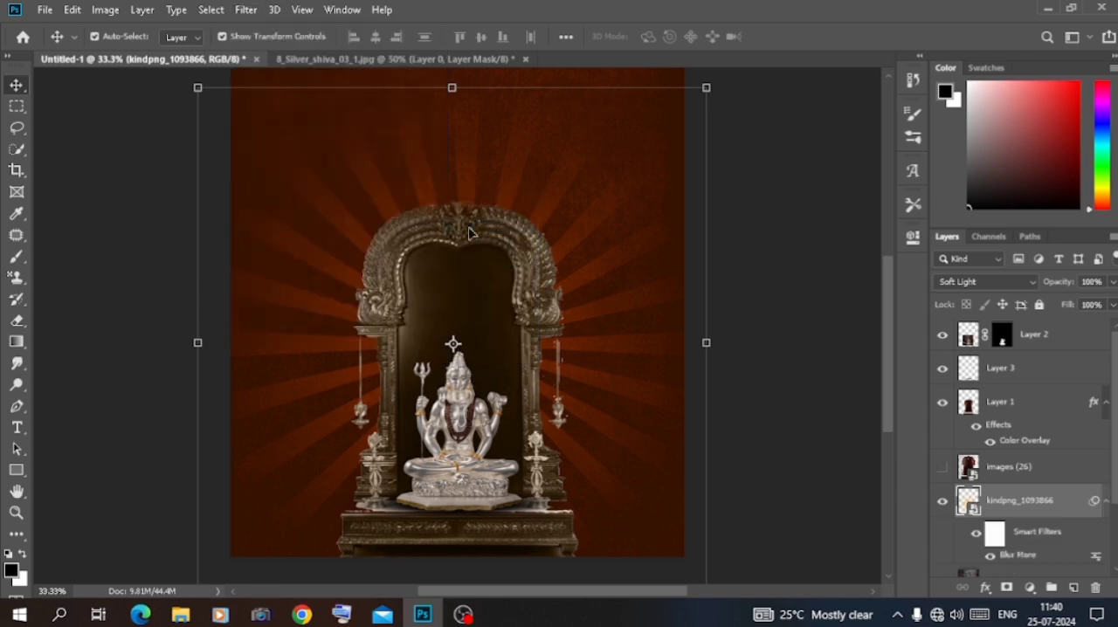
Add a Gaussian Blur to the sunburst layer, strong enough to soften the edges of the rays
{"action": "left_click", "coordinate": [245, 9]}
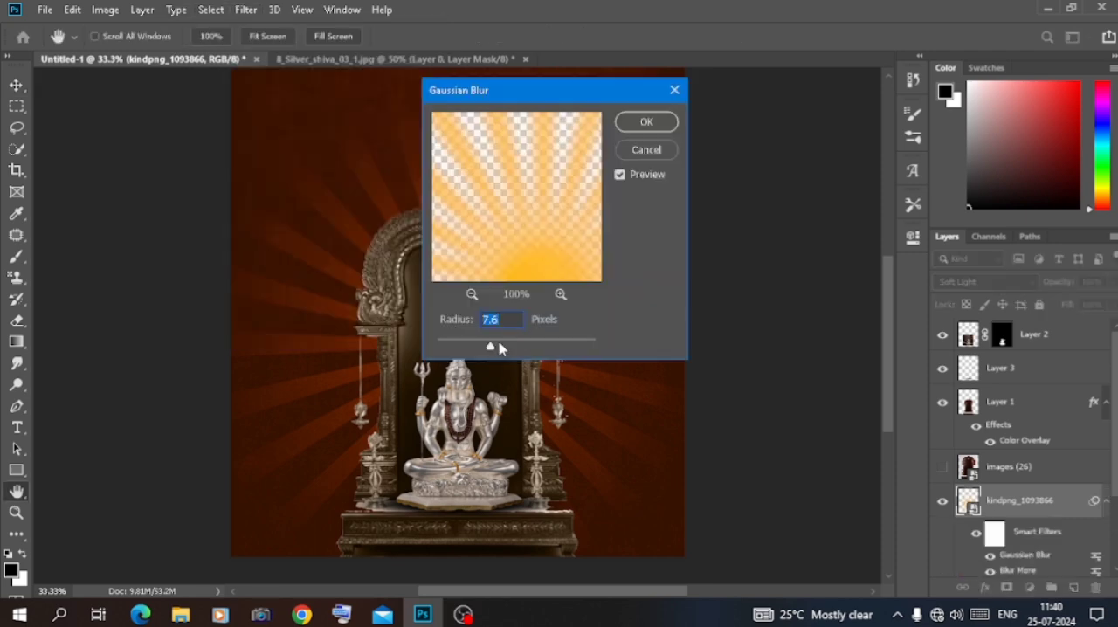
{"action": "left_click_drag", "start_coordinate": [490, 346], "coordinate": [511, 348]}
{"action": "left_click", "coordinate": [646, 122]}
{"action": "key", "text": "ctrl+minus"}
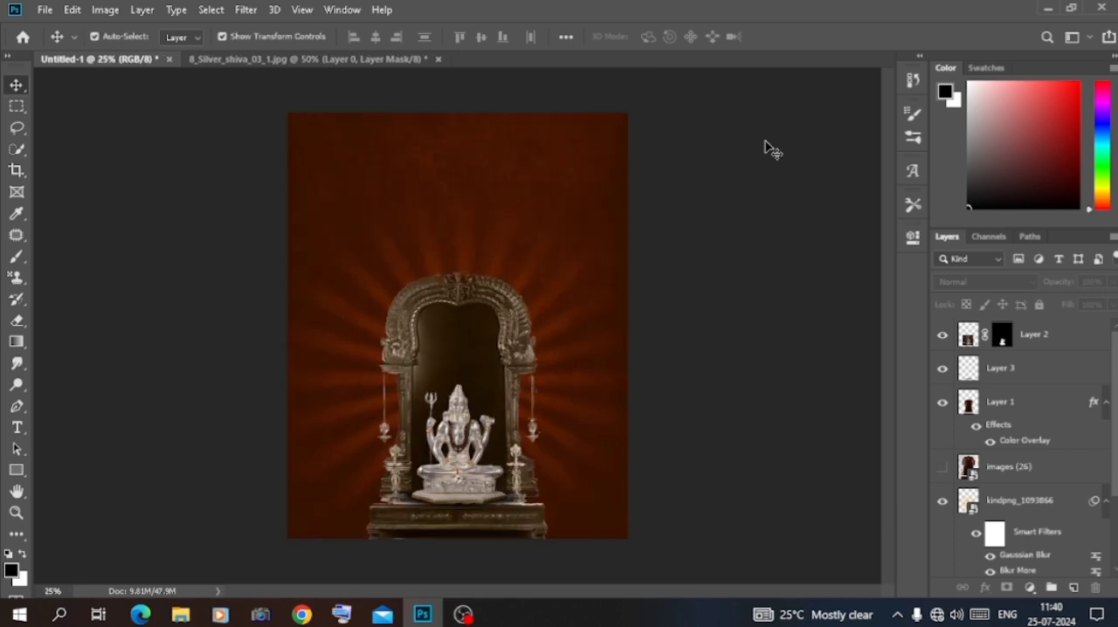
Give the shrine on Layer 1 a white Color Dodge inner shadow at 55% opacity, distance 7 px, choke 14% and size 125 px
{"action": "left_click", "coordinate": [1035, 402]}
{"action": "double_click", "coordinate": [1049, 402]}
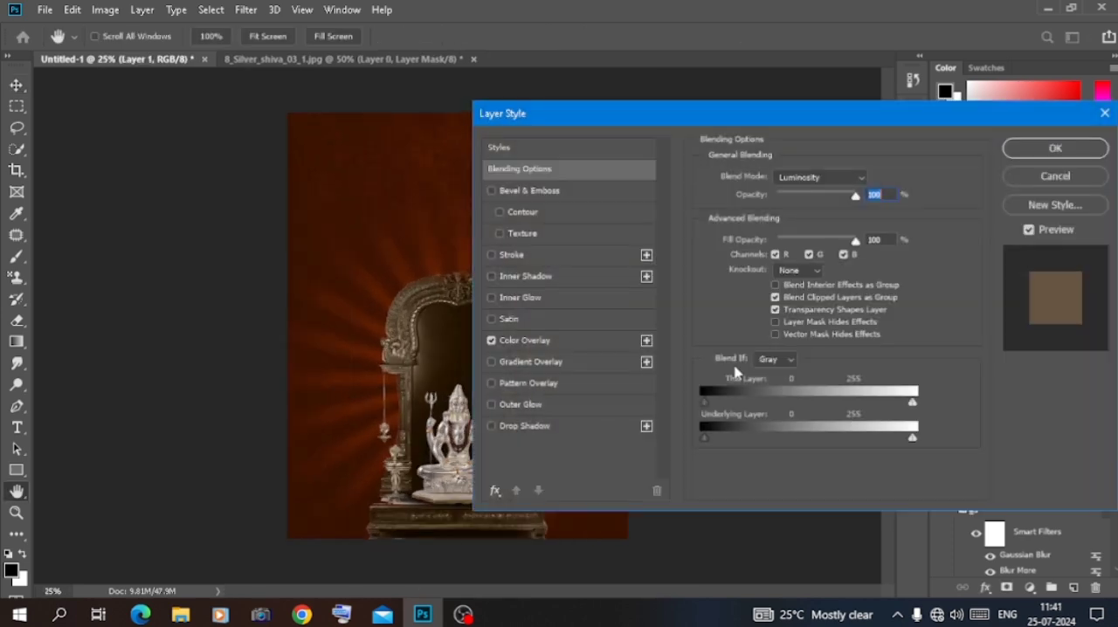
{"action": "left_click", "coordinate": [560, 276]}
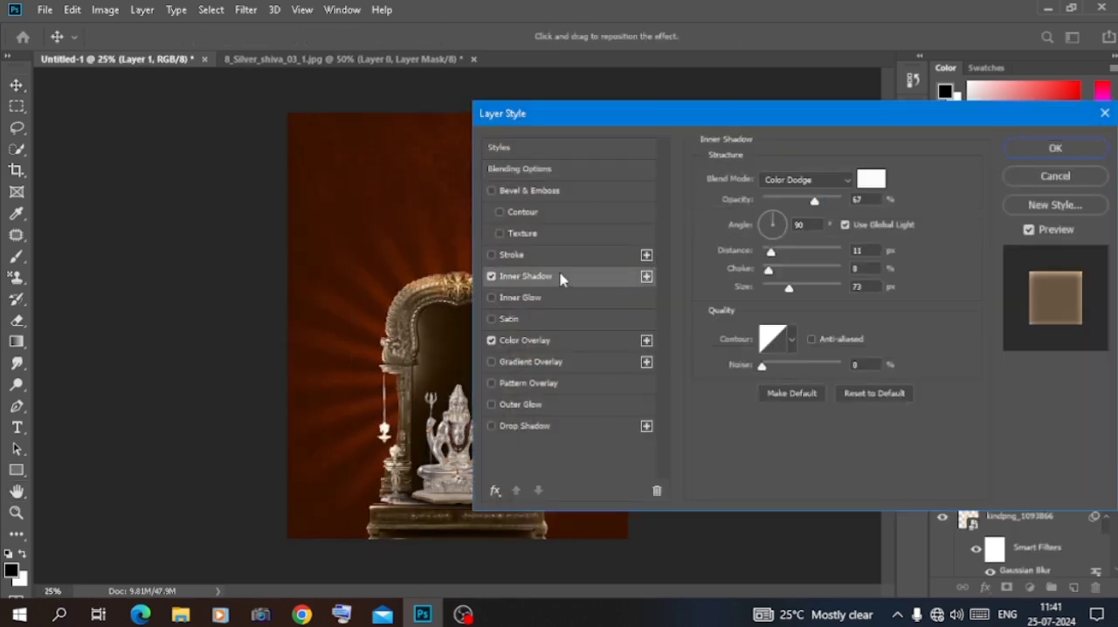
{"action": "left_click", "coordinate": [774, 286]}
{"action": "left_click", "coordinate": [773, 270]}
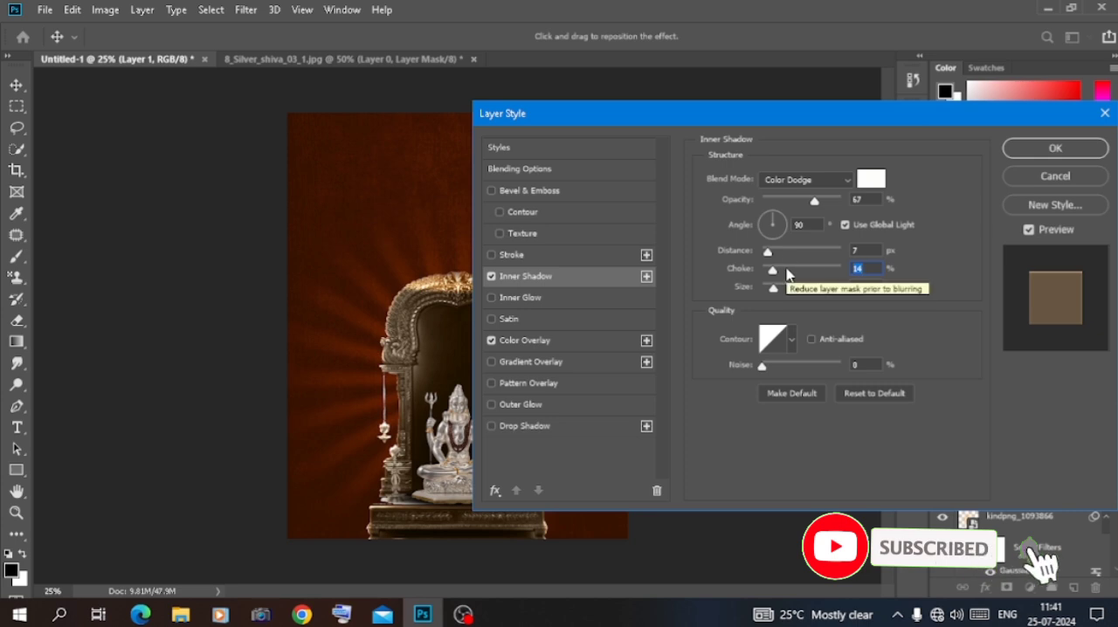
{"action": "left_click", "coordinate": [805, 289]}
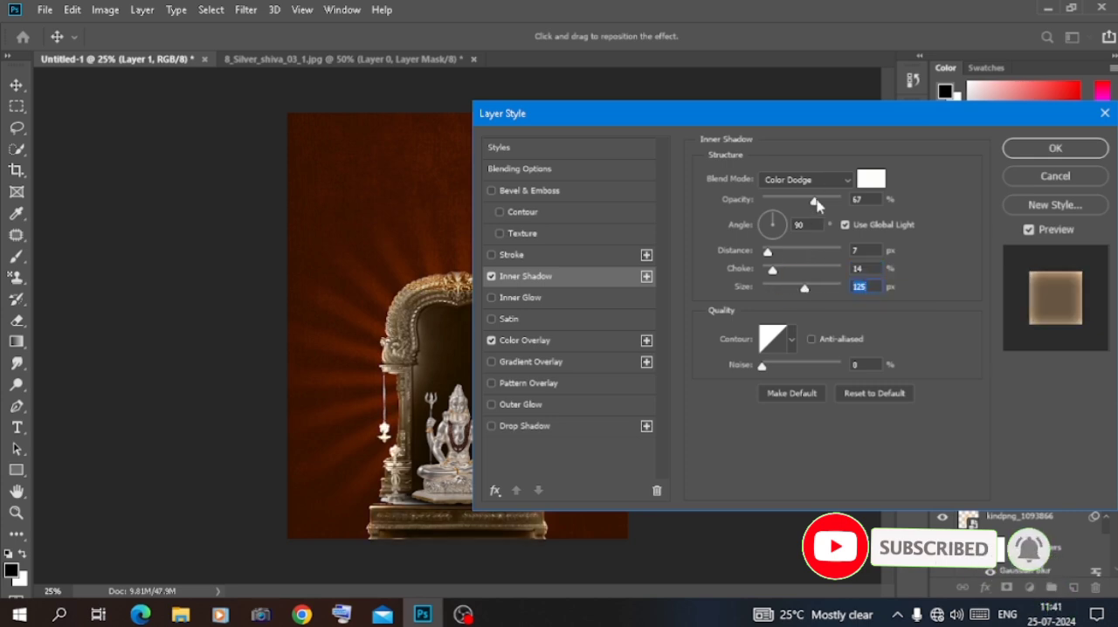
{"action": "left_click_drag", "start_coordinate": [814, 201], "coordinate": [798, 202]}
{"action": "left_click", "coordinate": [1054, 150]}
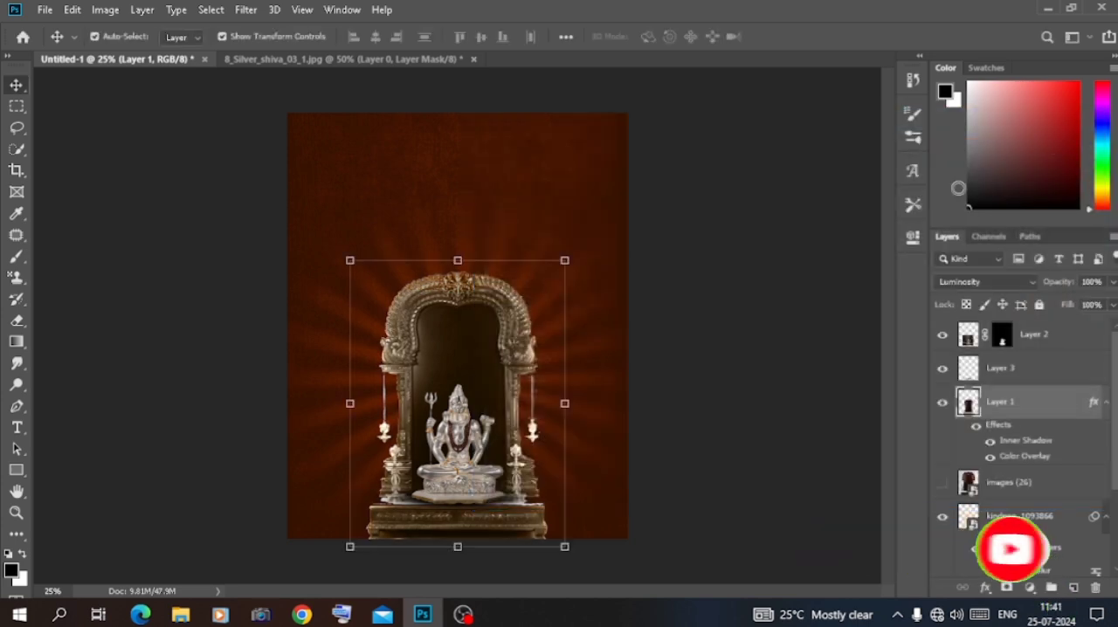
Give the statue on Layer 2 a white Color Dodge inner shadow at 55% opacity with a size of 16 px
{"action": "left_click", "coordinate": [657, 310]}
{"action": "double_click", "coordinate": [1079, 337]}
{"action": "left_click", "coordinate": [542, 275]}
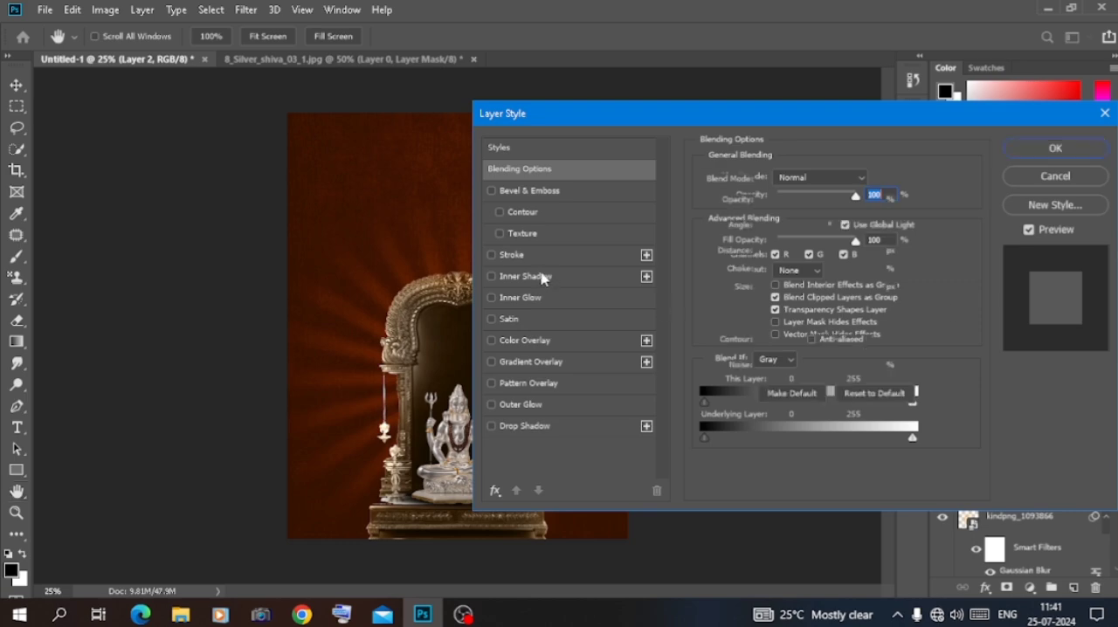
{"action": "left_click_drag", "start_coordinate": [787, 289], "coordinate": [779, 289]}
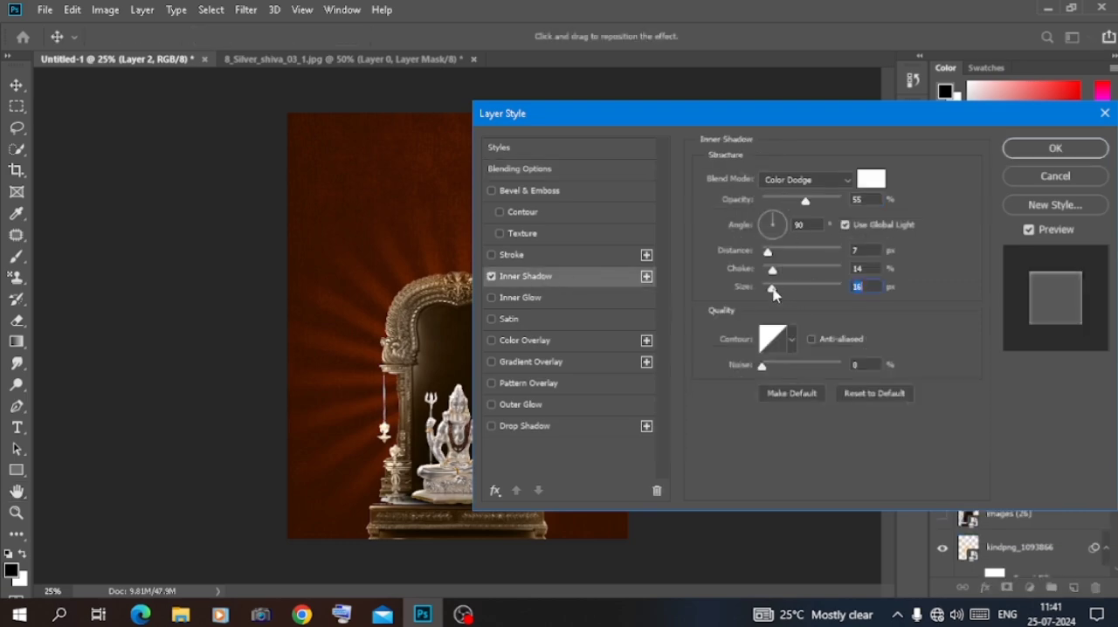
{"action": "left_click", "coordinate": [1054, 150]}
Place the black-and-white symmetry-pattern light effect image from the material > mix matrial > jp folder, centred over the statue's head
{"action": "key", "text": "ctrl+plus"}
{"action": "key", "text": "ctrl+plus"}
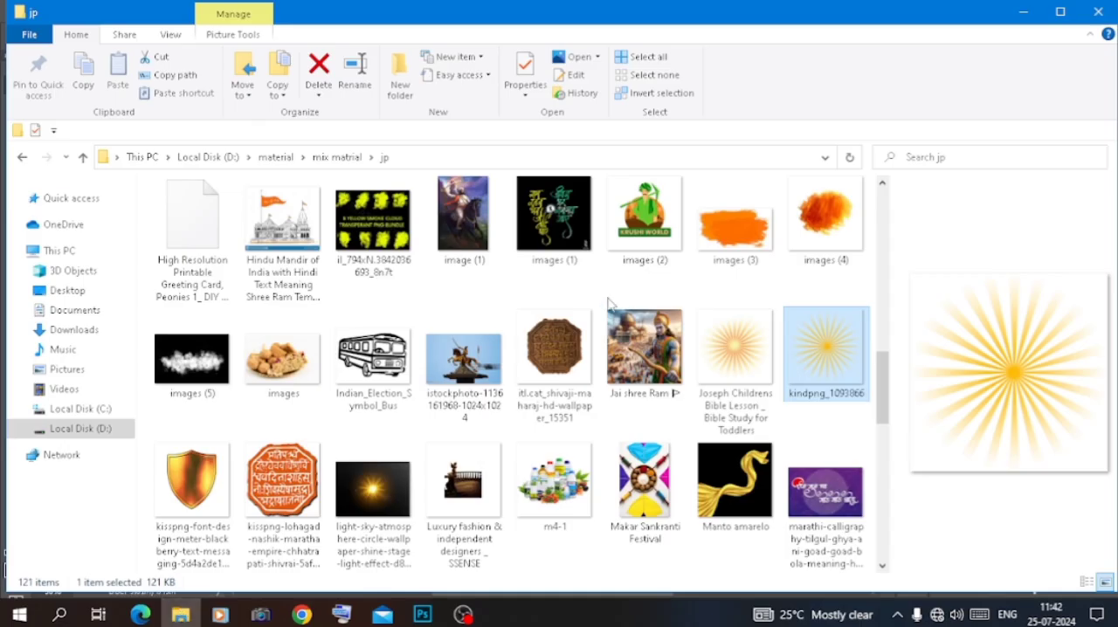
{"action": "scroll", "coordinate": [387, 364], "scroll_direction": "down", "scroll_amount": 1}
{"action": "scroll", "coordinate": [387, 364], "scroll_direction": "up", "scroll_amount": 9}
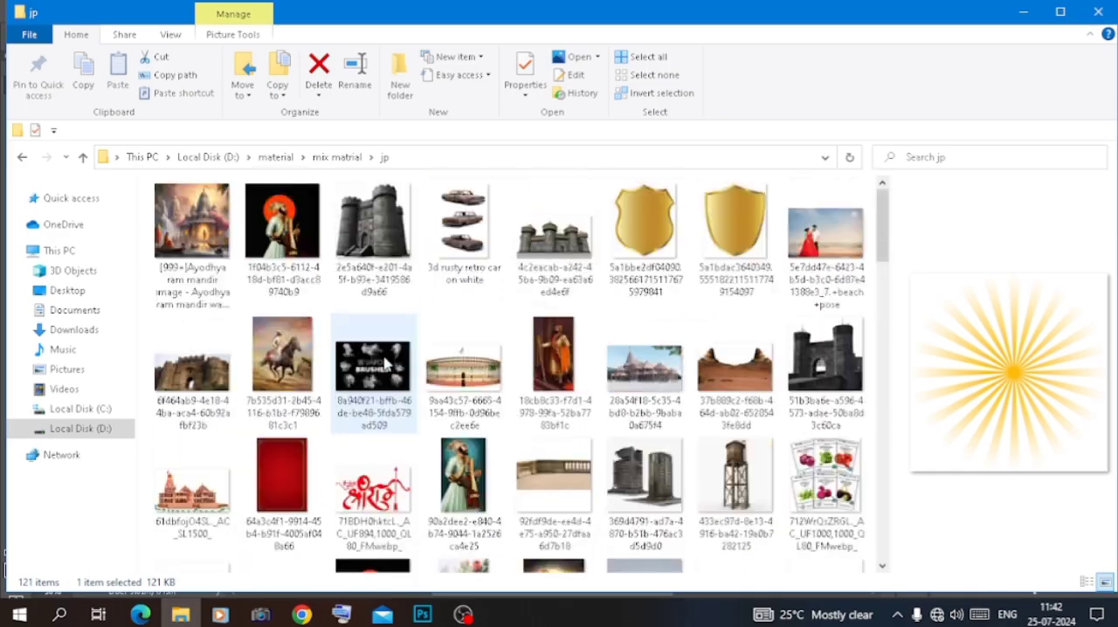
{"action": "scroll", "coordinate": [387, 363], "scroll_direction": "down", "scroll_amount": 2}
{"action": "left_click_drag", "start_coordinate": [645, 459], "coordinate": [653, 298]}
{"action": "left_click_drag", "start_coordinate": [797, 291], "coordinate": [309, 291]}
{"action": "left_click_drag", "start_coordinate": [244, 312], "coordinate": [486, 273]}
Move the light effect layer below the statue's Layer 2 and set its blend mode to Color Dodge
{"action": "left_click_drag", "start_coordinate": [956, 337], "coordinate": [1005, 415]}
{"action": "left_click", "coordinate": [996, 282]}
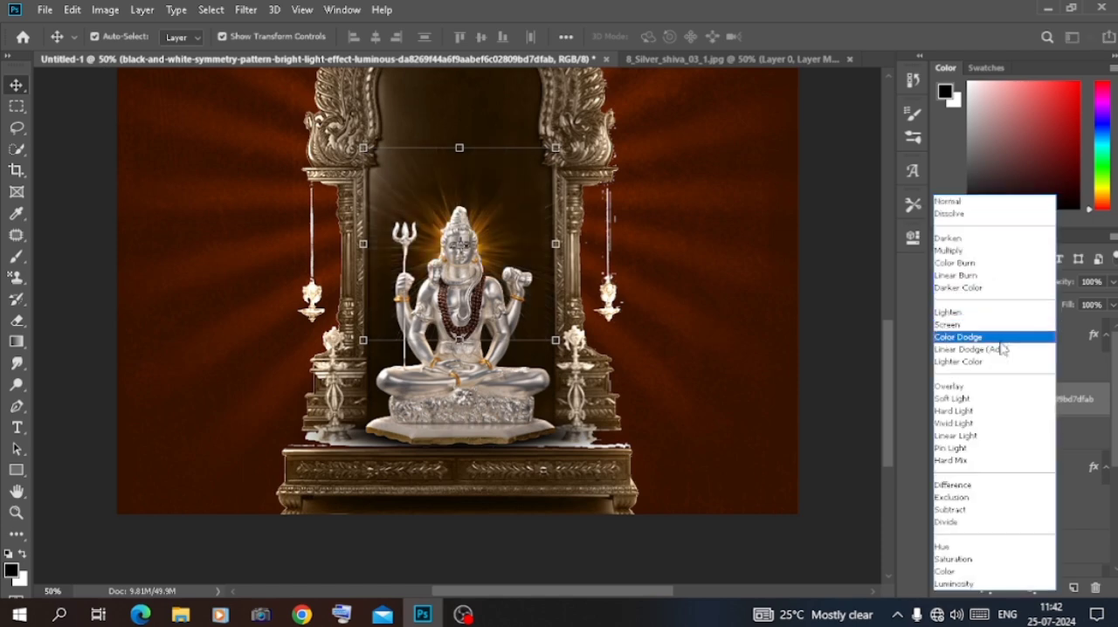
{"action": "left_click", "coordinate": [1003, 335]}
{"action": "left_click", "coordinate": [859, 310]}
Start a new line of text in the empty area near the top of the poster
{"action": "key", "text": "ctrl+minus"}
{"action": "key", "text": "ctrl+minus"}
{"action": "key", "text": "ctrl+minus"}
{"action": "key", "text": "ctrl+plus"}
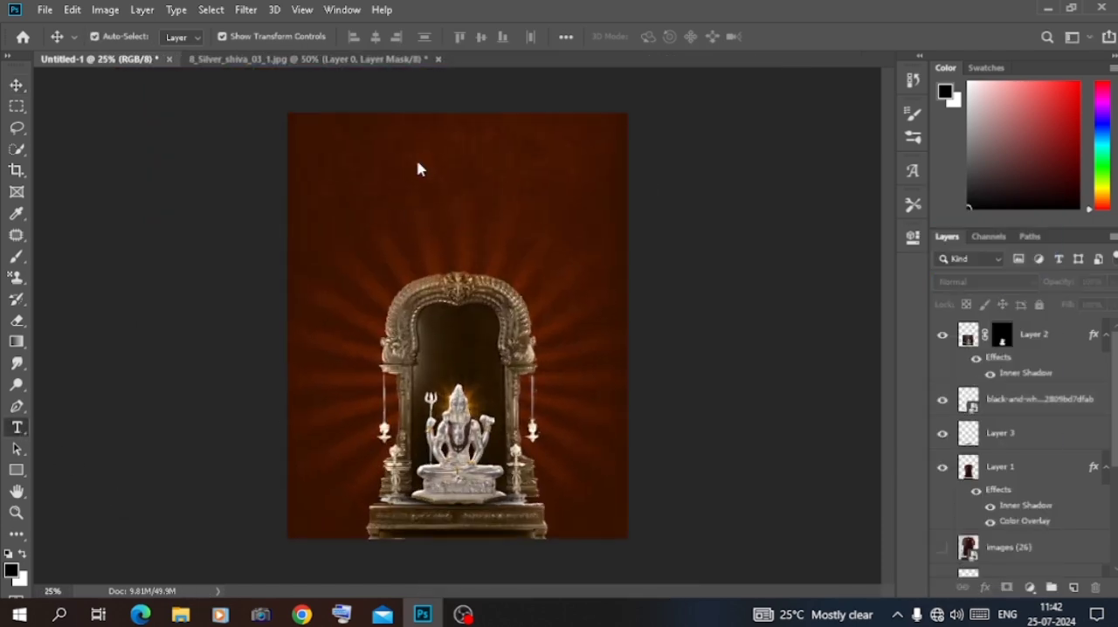
{"action": "key", "text": "t"}
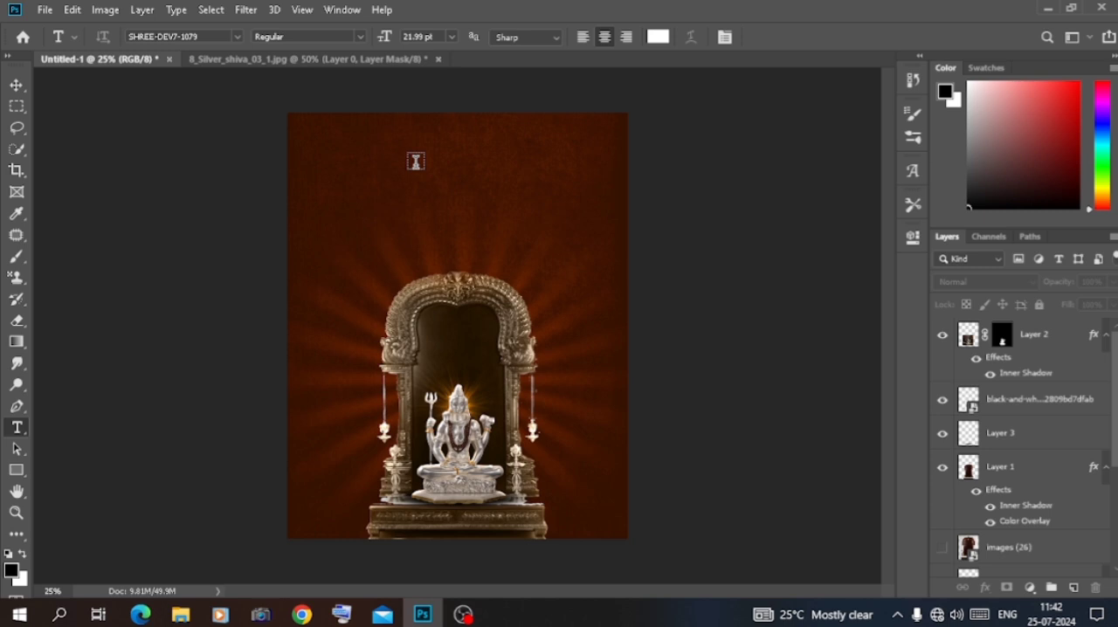
{"action": "left_click", "coordinate": [415, 161]}
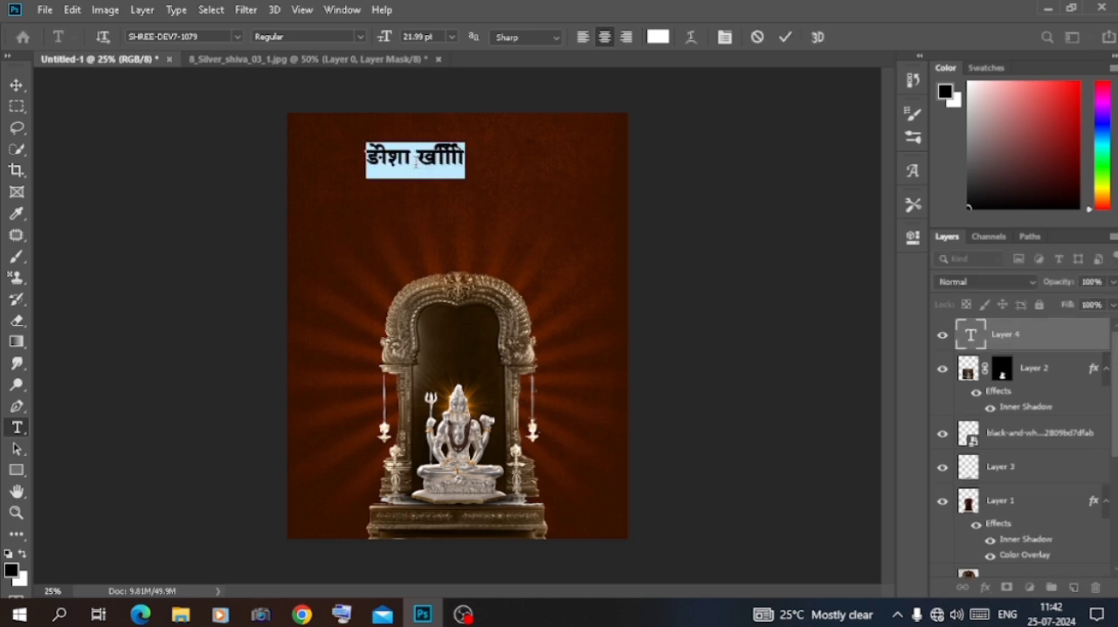
Set the new text's font to DGCally-20 Regular
{"action": "left_click", "coordinate": [229, 41]}
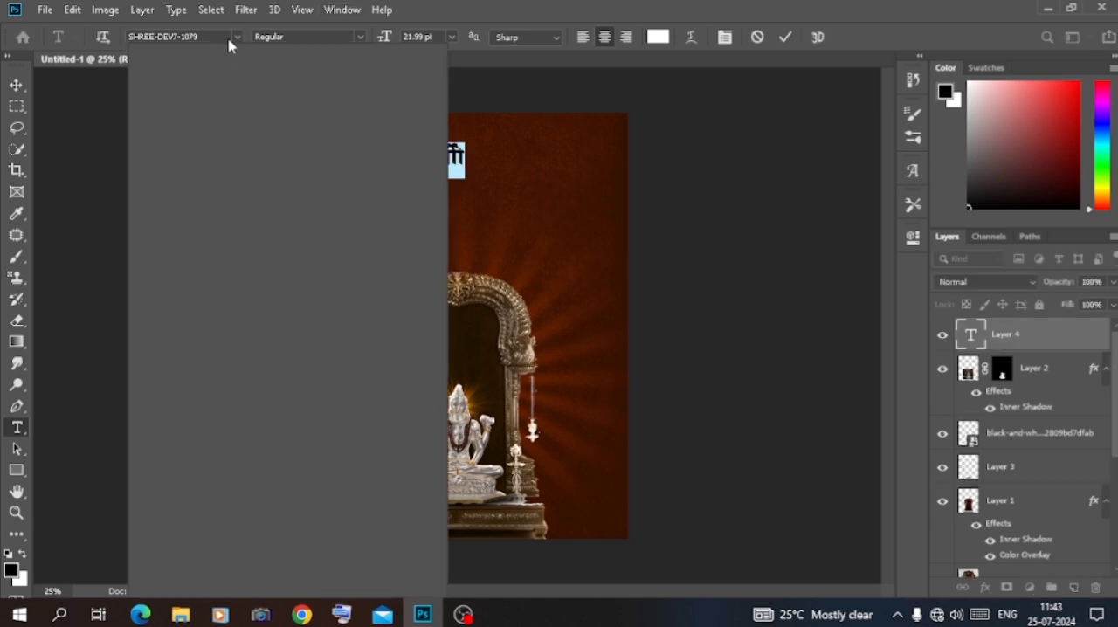
{"action": "key", "text": "BackSpace"}
{"action": "key", "text": "BackSpace"}
{"action": "key", "text": "BackSpace"}
{"action": "key", "text": "BackSpace"}
{"action": "key", "text": "BackSpace"}
{"action": "key", "text": "BackSpace"}
{"action": "key", "text": "BackSpace"}
{"action": "key", "text": "BackSpace"}
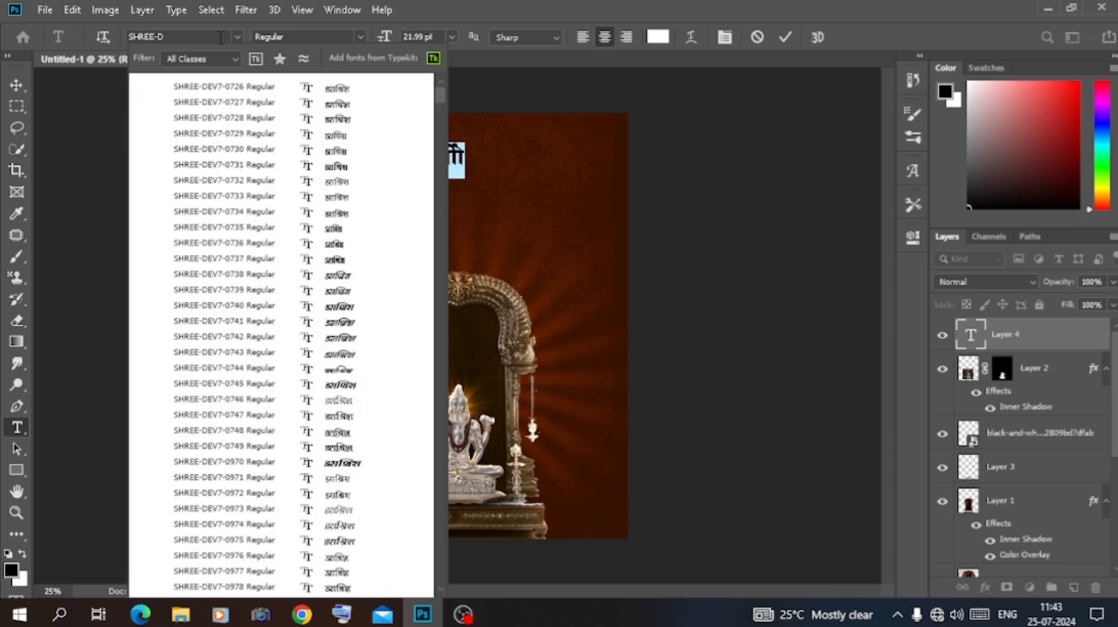
{"action": "key", "text": "BackSpace"}
{"action": "key", "text": "BackSpace"}
{"action": "key", "text": "BackSpace"}
{"action": "key", "text": "BackSpace"}
{"action": "key", "text": "BackSpace"}
{"action": "key", "text": "BackSpace"}
{"action": "key", "text": "BackSpace"}
{"action": "type", "text": "D"}
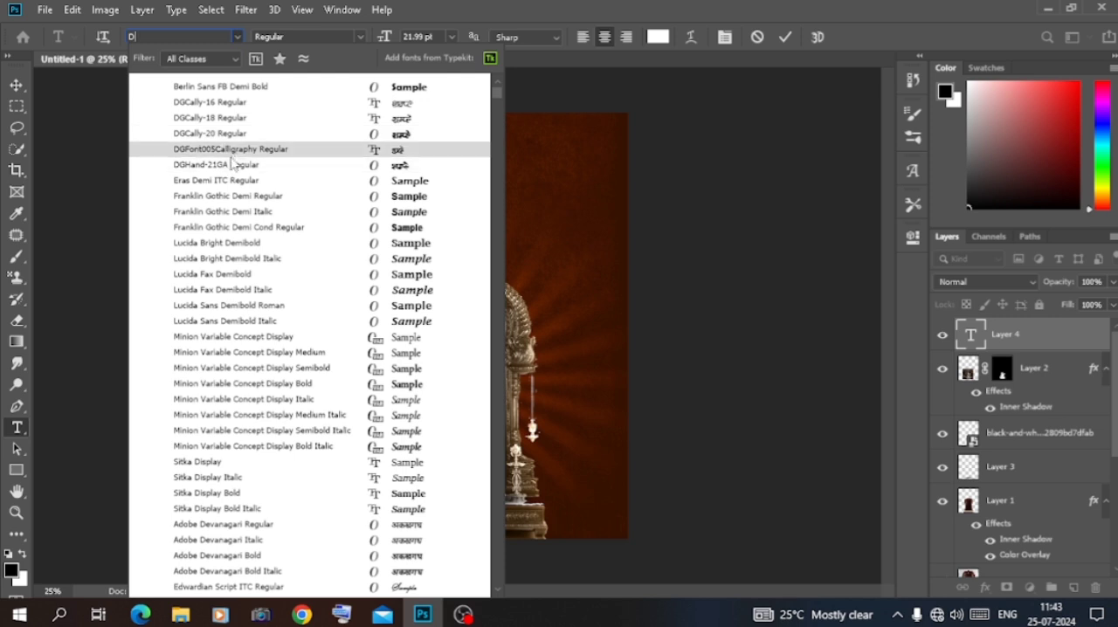
{"action": "scroll", "coordinate": [259, 159], "scroll_direction": "down", "scroll_amount": 5}
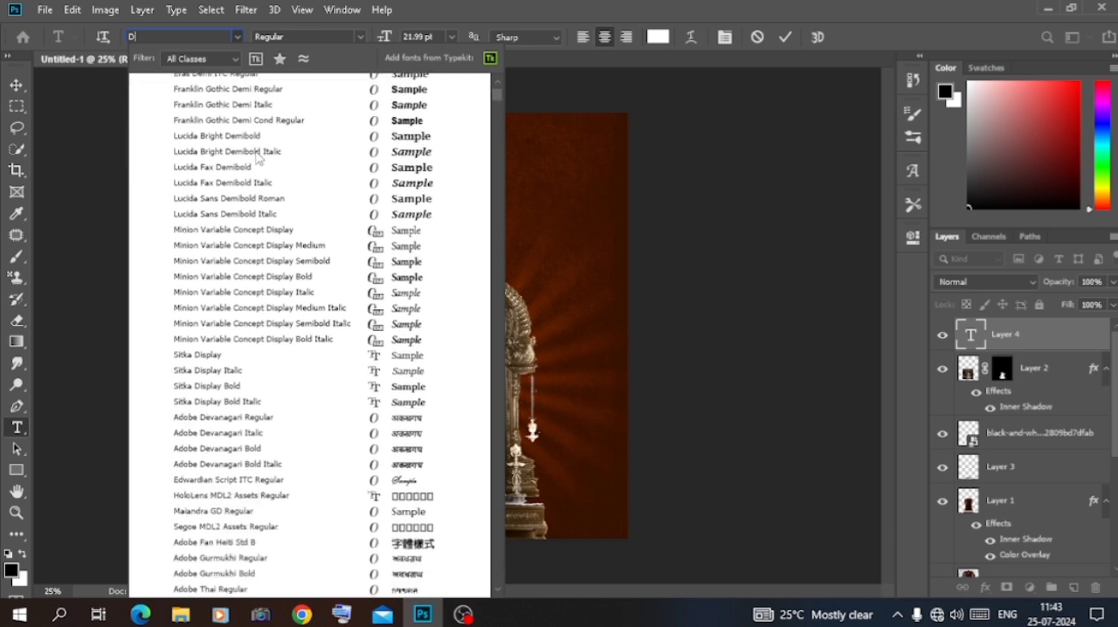
{"action": "scroll", "coordinate": [260, 157], "scroll_direction": "up", "scroll_amount": 2}
{"action": "scroll", "coordinate": [260, 157], "scroll_direction": "up", "scroll_amount": 3}
{"action": "left_click", "coordinate": [253, 128]}
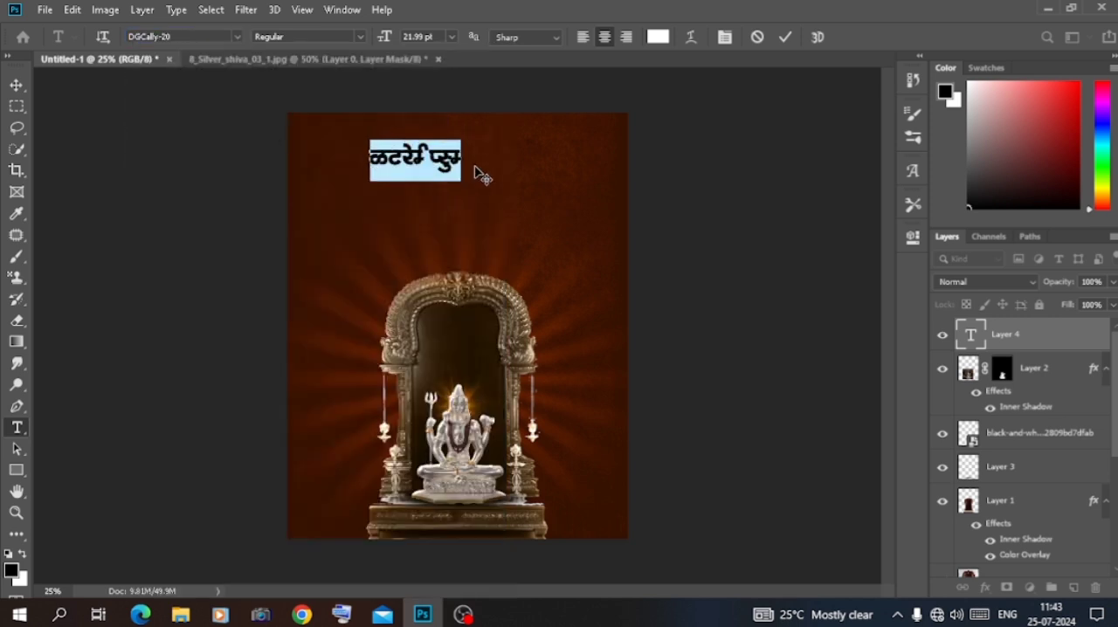
Replace the placeholder text with श्रा, using a decorative श्र glyph from DGCally-20's glyph set
{"action": "left_click", "coordinate": [914, 172]}
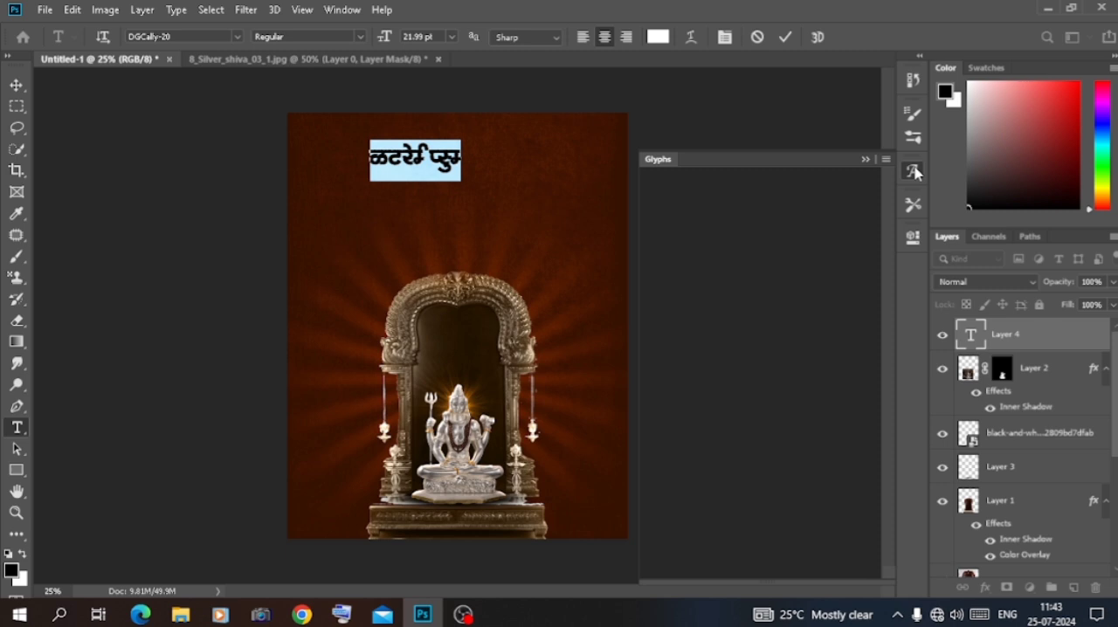
{"action": "left_click", "coordinate": [462, 155]}
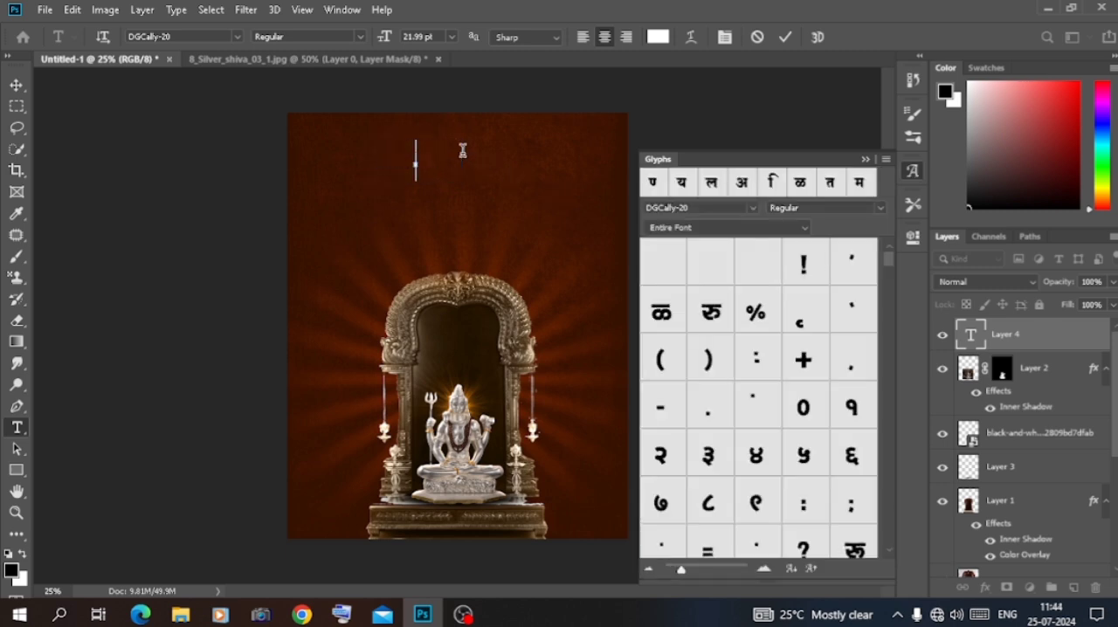
{"action": "scroll", "coordinate": [728, 350], "scroll_direction": "down", "scroll_amount": 10}
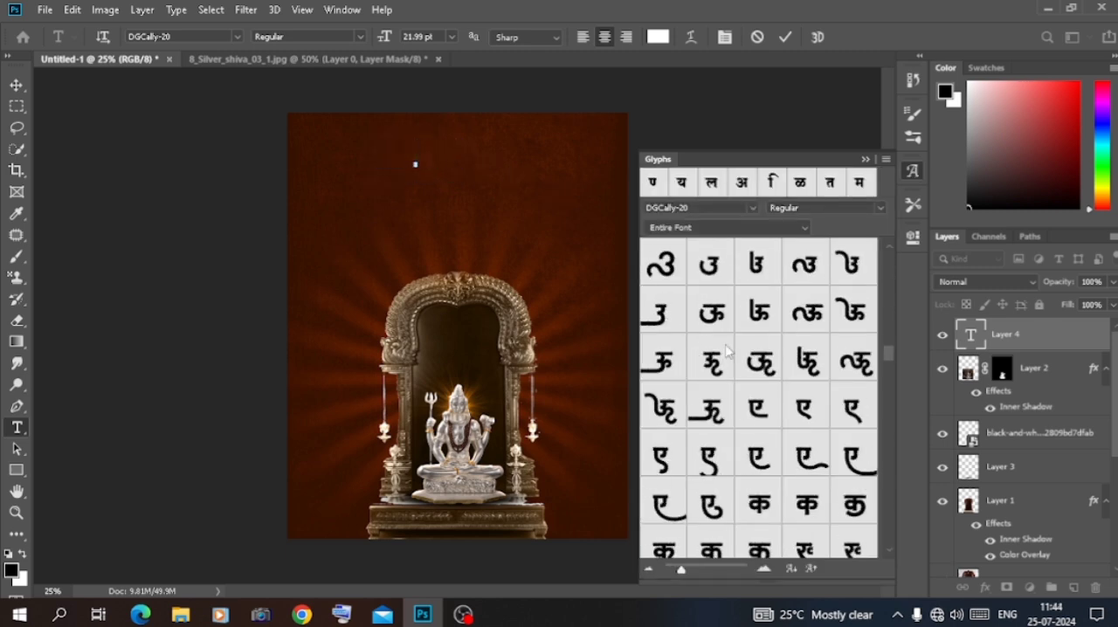
{"action": "scroll", "coordinate": [728, 350], "scroll_direction": "down", "scroll_amount": 6}
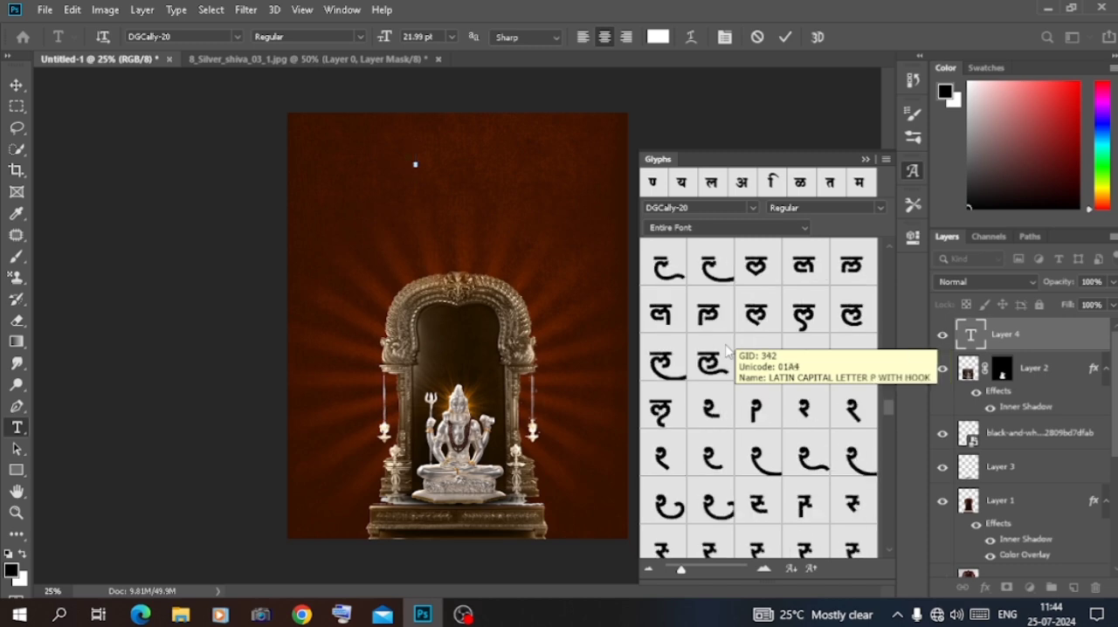
{"action": "scroll", "coordinate": [728, 349], "scroll_direction": "down", "scroll_amount": 6}
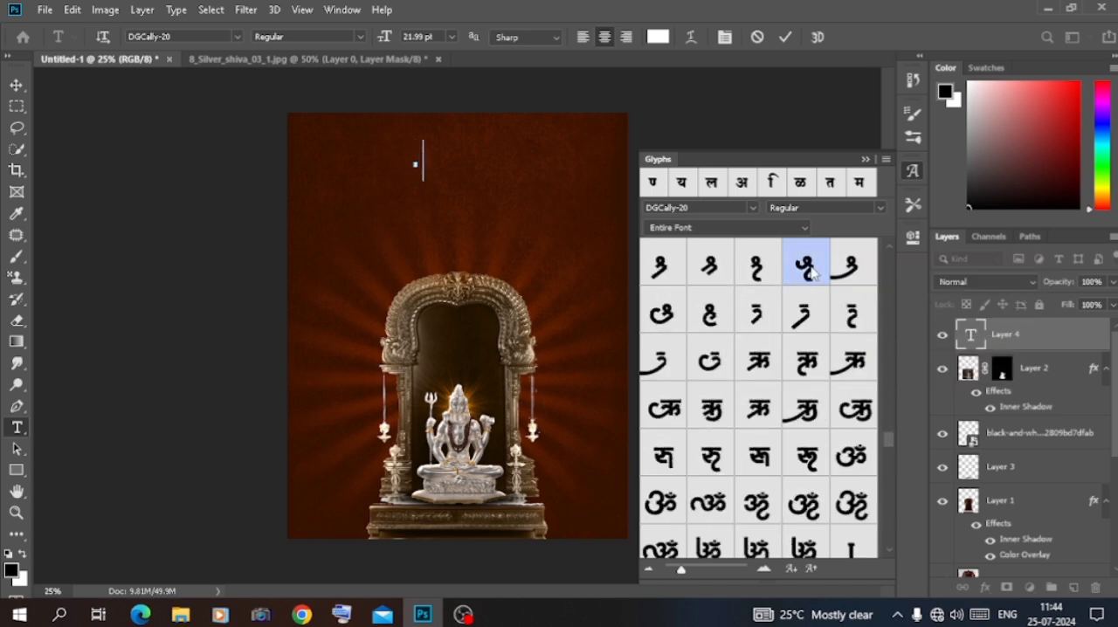
{"action": "scroll", "coordinate": [793, 289], "scroll_direction": "up", "scroll_amount": 5}
{"action": "type", "text": "ee"}
{"action": "scroll", "coordinate": [793, 289], "scroll_direction": "up", "scroll_amount": 8}
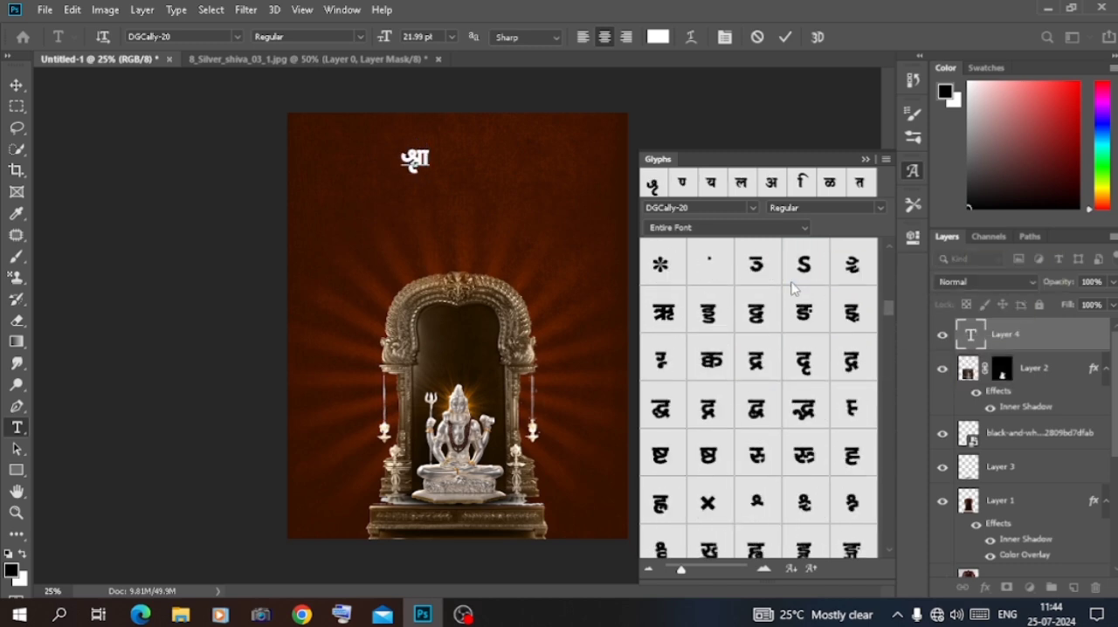
Continue the heading text so that it reads श्रावण मासा
{"action": "scroll", "coordinate": [793, 289], "scroll_direction": "down", "scroll_amount": 1}
{"action": "type", "text": "Je"}
{"action": "scroll", "coordinate": [790, 313], "scroll_direction": "up", "scroll_amount": 3}
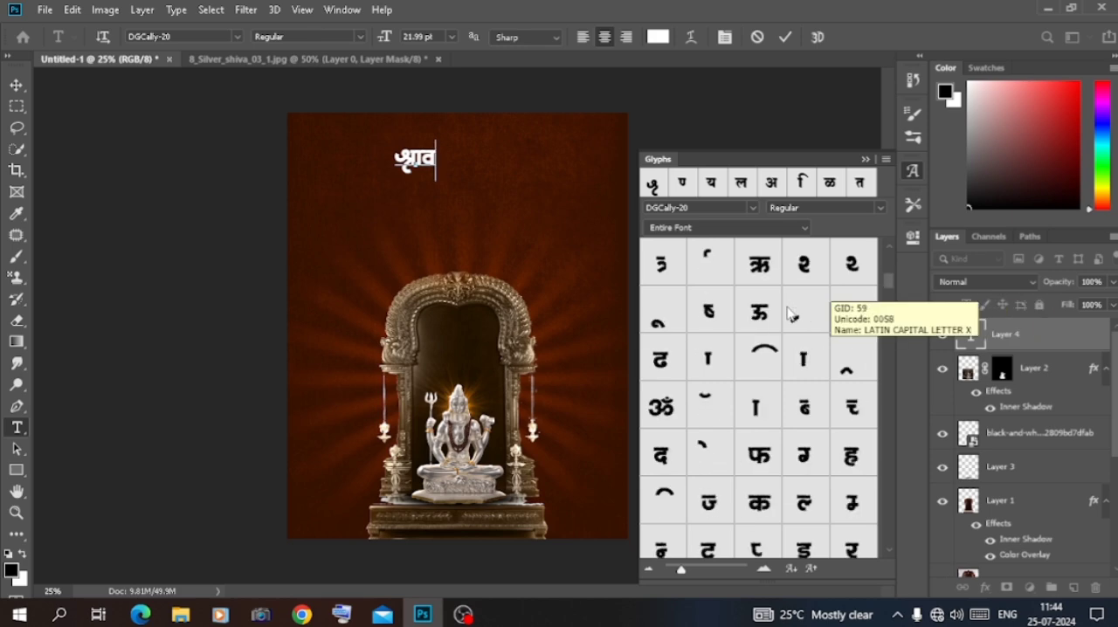
{"action": "scroll", "coordinate": [860, 528], "scroll_direction": "down", "scroll_amount": 4}
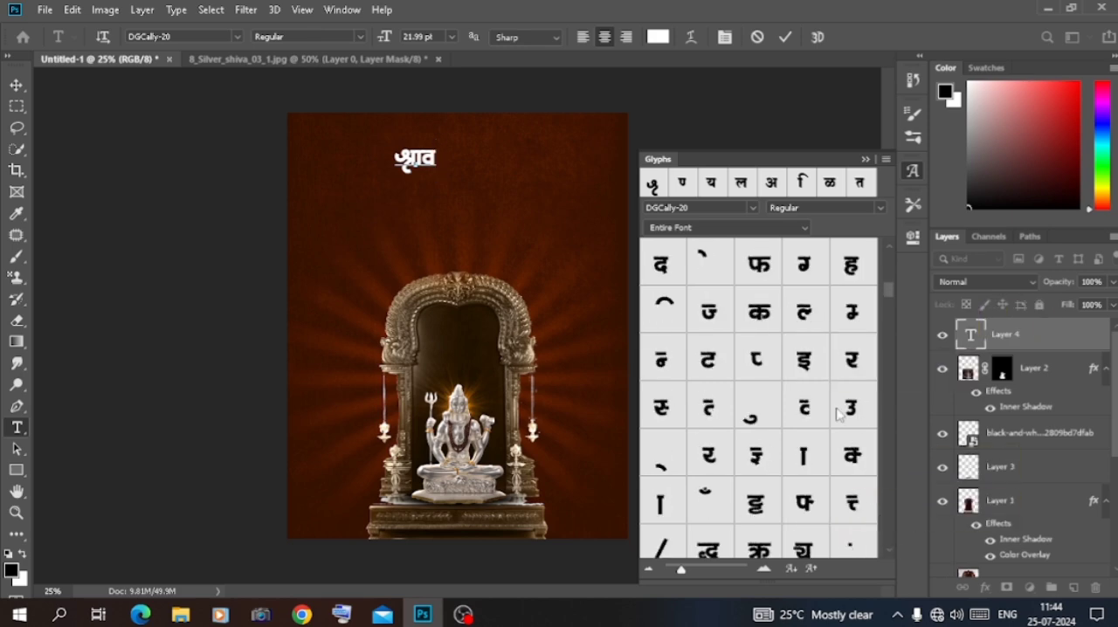
{"action": "scroll", "coordinate": [892, 559], "scroll_direction": "down", "scroll_amount": 4}
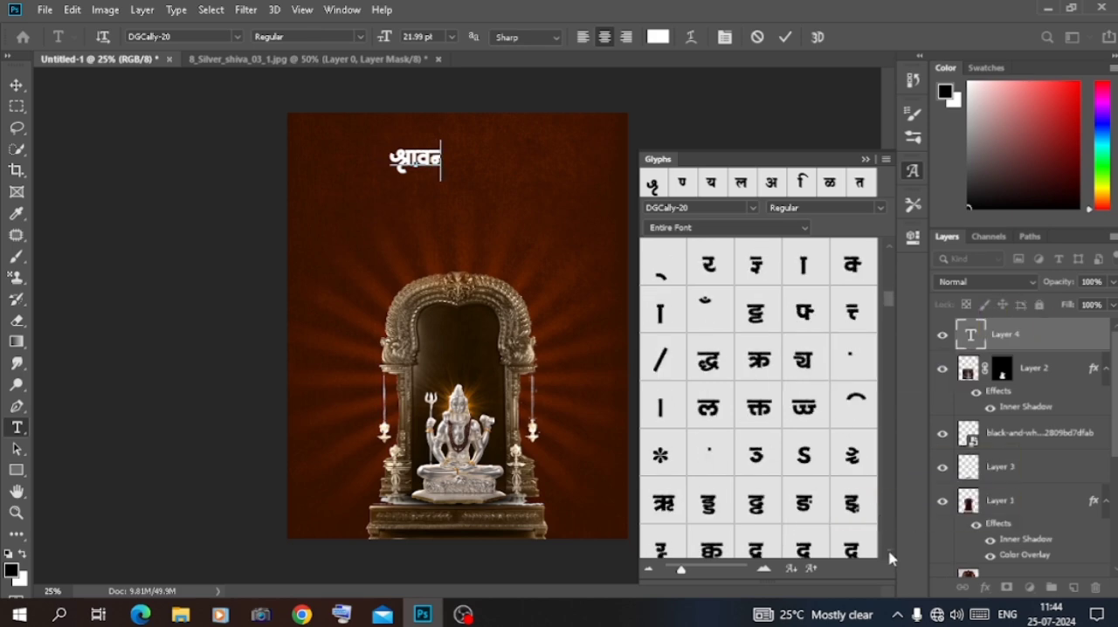
{"action": "key", "text": "BackSpace"}
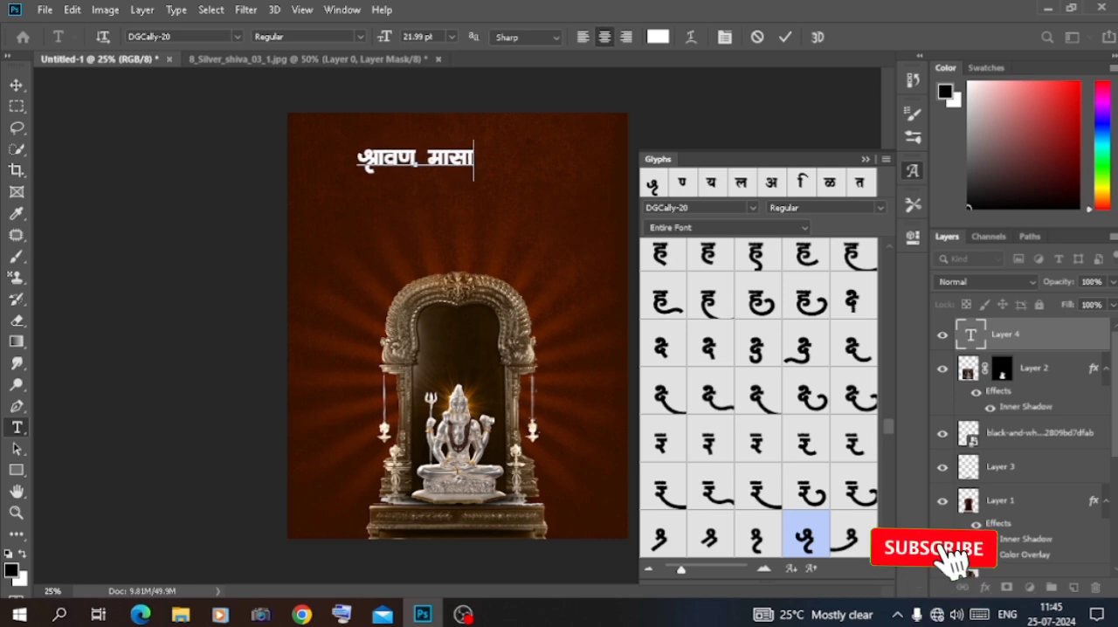
Add a र glyph to the end of the heading, trying several swash variants and keeping the one with a short curved tail
{"action": "scroll", "coordinate": [744, 272], "scroll_direction": "up", "scroll_amount": 5}
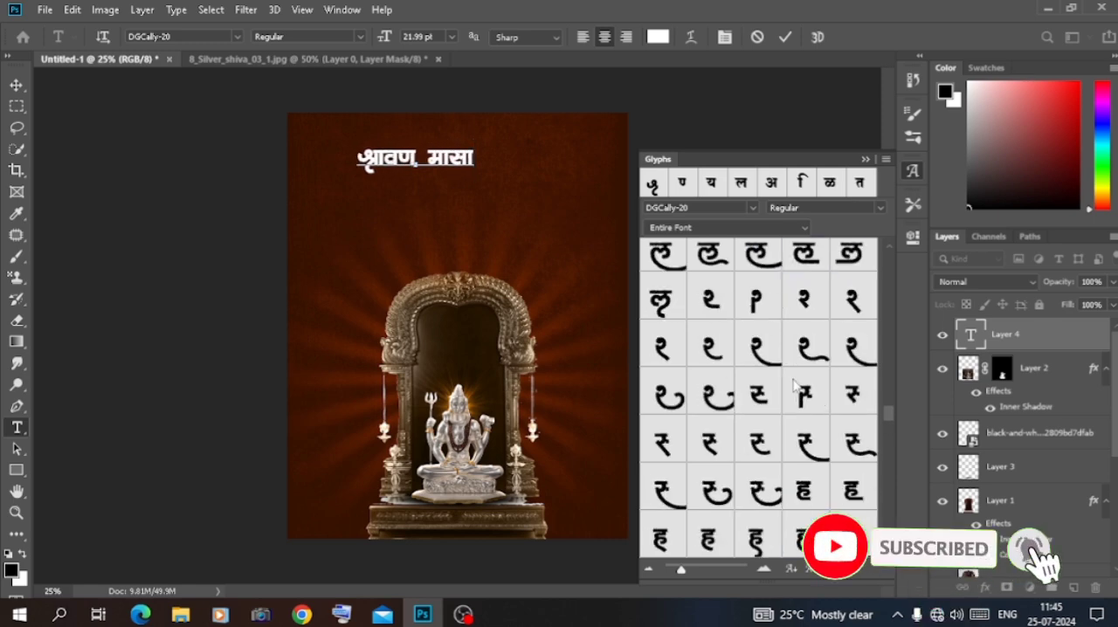
{"action": "double_click", "coordinate": [771, 268]}
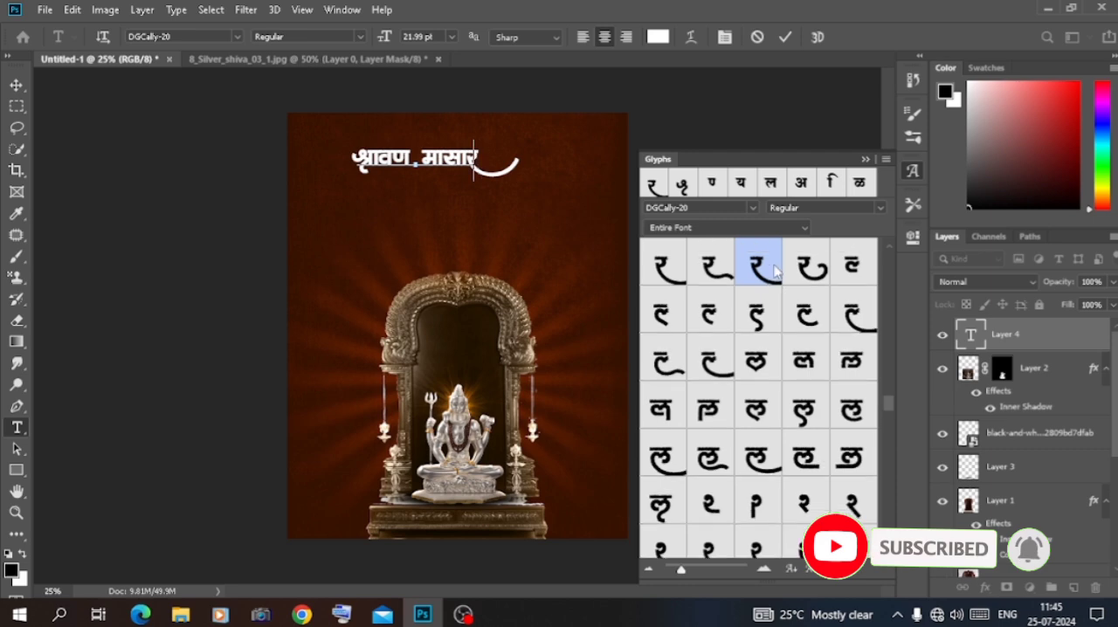
{"action": "key", "text": "BackSpace"}
{"action": "double_click", "coordinate": [717, 273]}
{"action": "key", "text": "BackSpace"}
{"action": "double_click", "coordinate": [671, 274]}
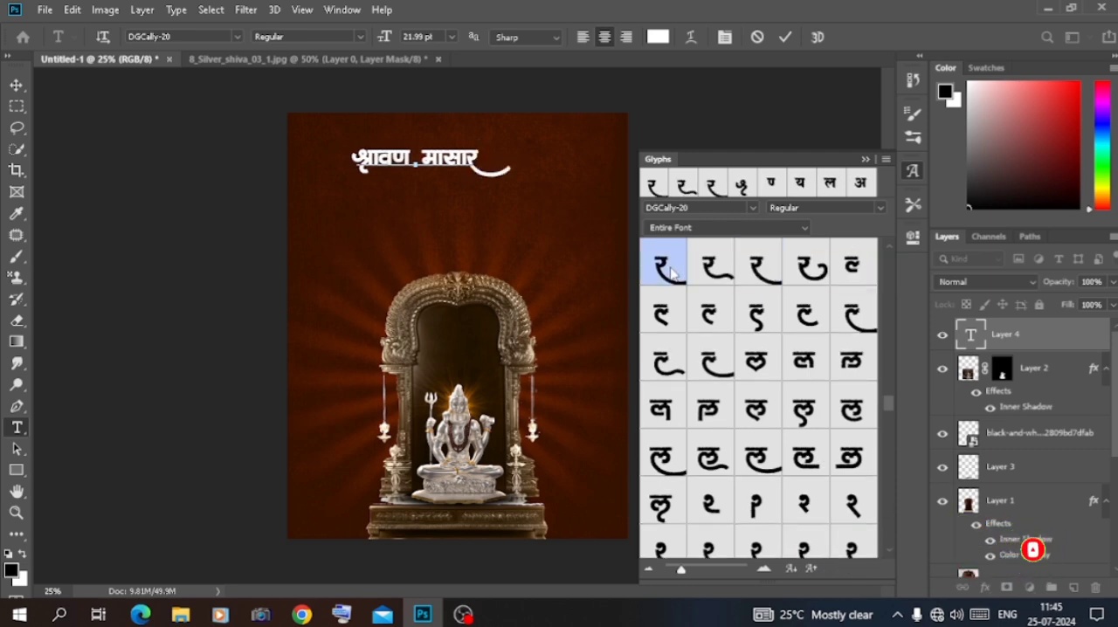
Try a dot glyph after the heading's र, and complete the text with भ so that it reads श्रावण मासारभ
{"action": "scroll", "coordinate": [764, 335], "scroll_direction": "down", "scroll_amount": 5}
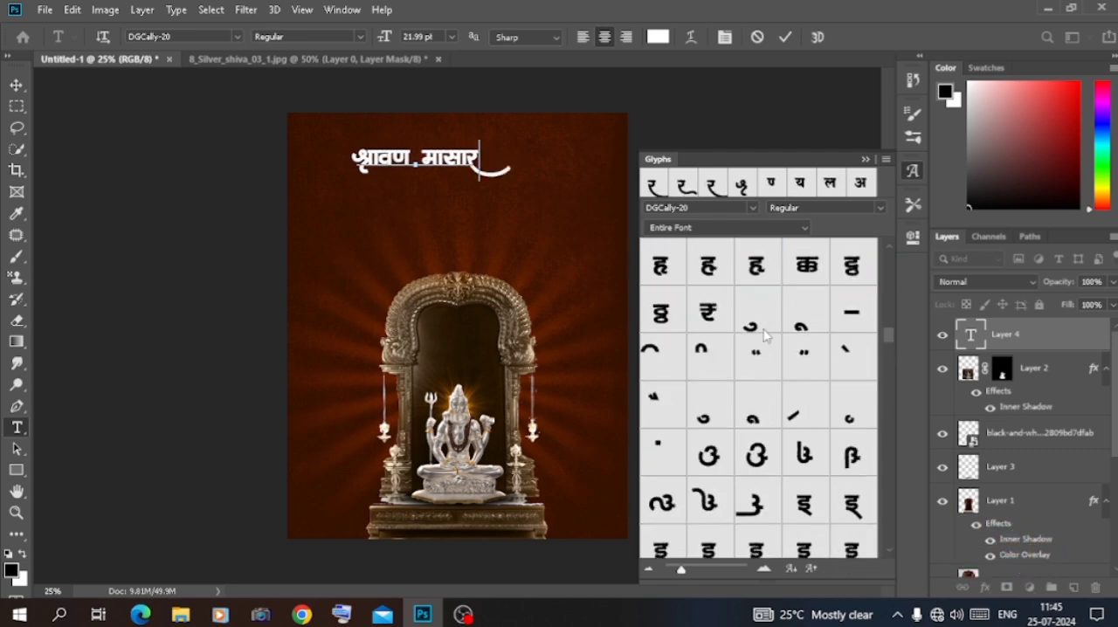
{"action": "double_click", "coordinate": [658, 464]}
{"action": "scroll", "coordinate": [658, 464], "scroll_direction": "up", "scroll_amount": 5}
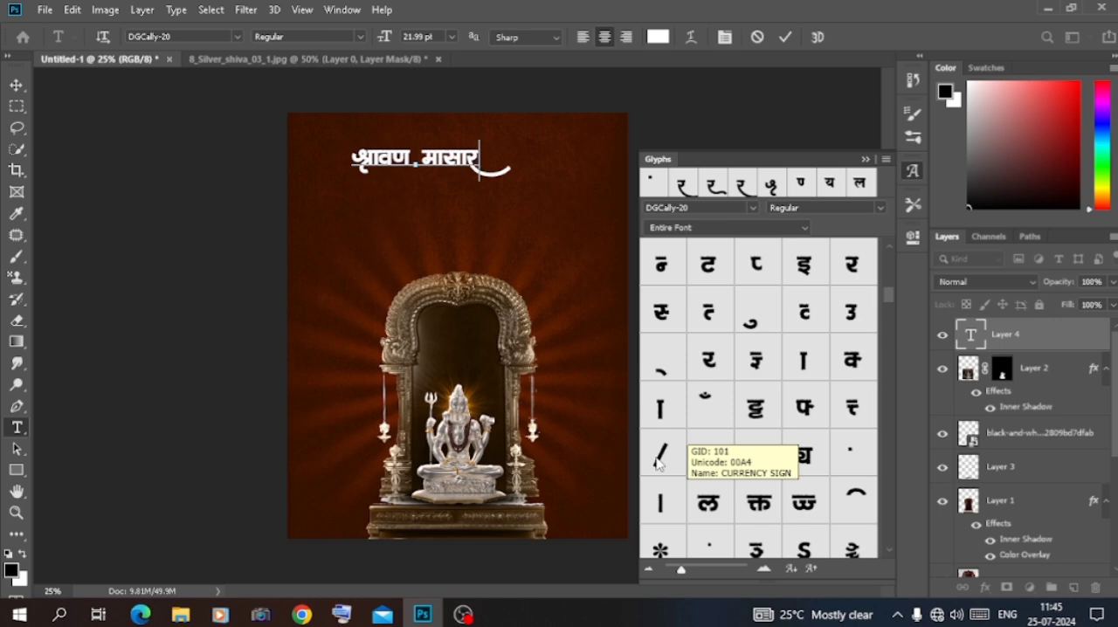
{"action": "double_click", "coordinate": [659, 464]}
{"action": "left_click", "coordinate": [419, 160]}
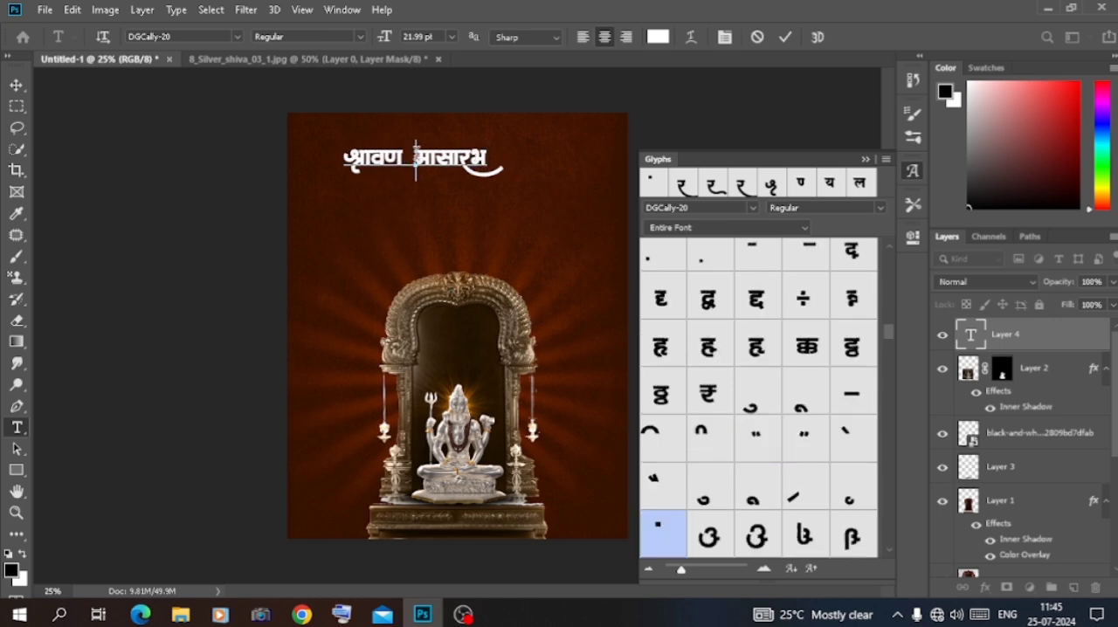
{"action": "left_click", "coordinate": [867, 159]}
{"action": "left_click", "coordinate": [16, 84]}
Duplicate the heading just below the original and delete श्रावण from the copy, leaving मासारभ
{"action": "key", "text": "ctrl+j"}
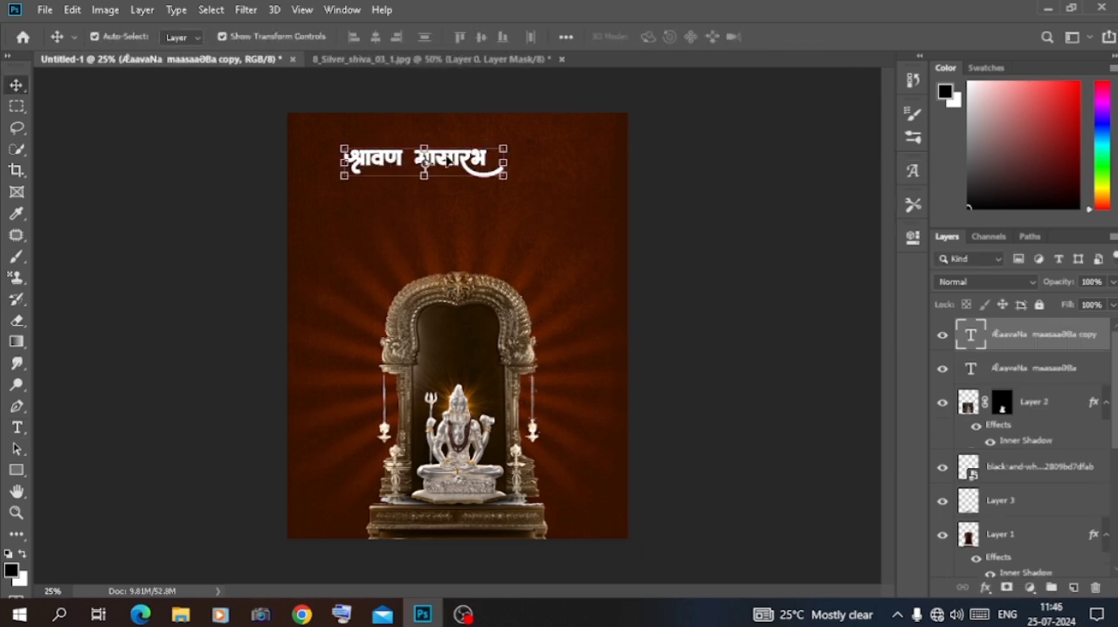
{"action": "left_click_drag", "start_coordinate": [447, 159], "coordinate": [127, 203]}
{"action": "double_click", "coordinate": [466, 194]}
{"action": "key", "text": "BackSpace"}
{"action": "left_click", "coordinate": [17, 85]}
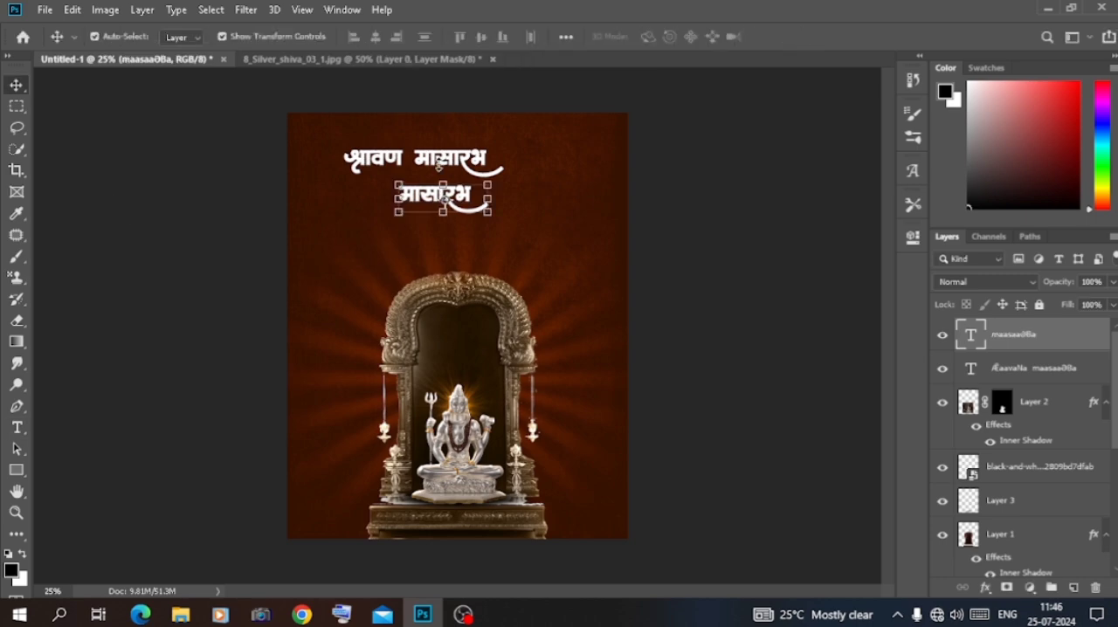
Delete मासारभ from the original heading so that only श्रावण remains
{"action": "double_click", "coordinate": [428, 160]}
{"action": "left_click_drag", "start_coordinate": [408, 160], "coordinate": [720, 187]}
{"action": "key", "text": "BackSpace"}
{"action": "left_click", "coordinate": [17, 85]}
Enlarge the word श्रावण so that it stands larger above मासारभ
{"action": "key", "text": "ctrl+plus"}
{"action": "key", "text": "ctrl+plus"}
{"action": "key", "text": "ctrl+plus"}
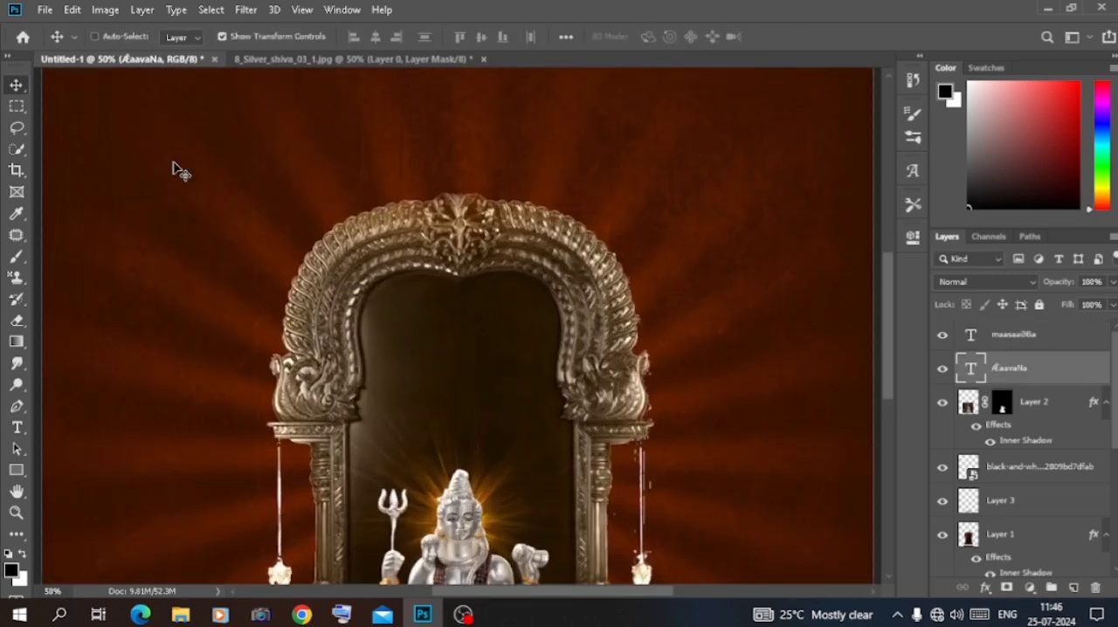
{"action": "key", "text": "Page_Up"}
{"action": "left_click_drag", "start_coordinate": [422, 366], "coordinate": [565, 295]}
{"action": "key", "text": "Return"}
{"action": "scroll", "coordinate": [486, 169], "scroll_direction": "down", "scroll_amount": 3}
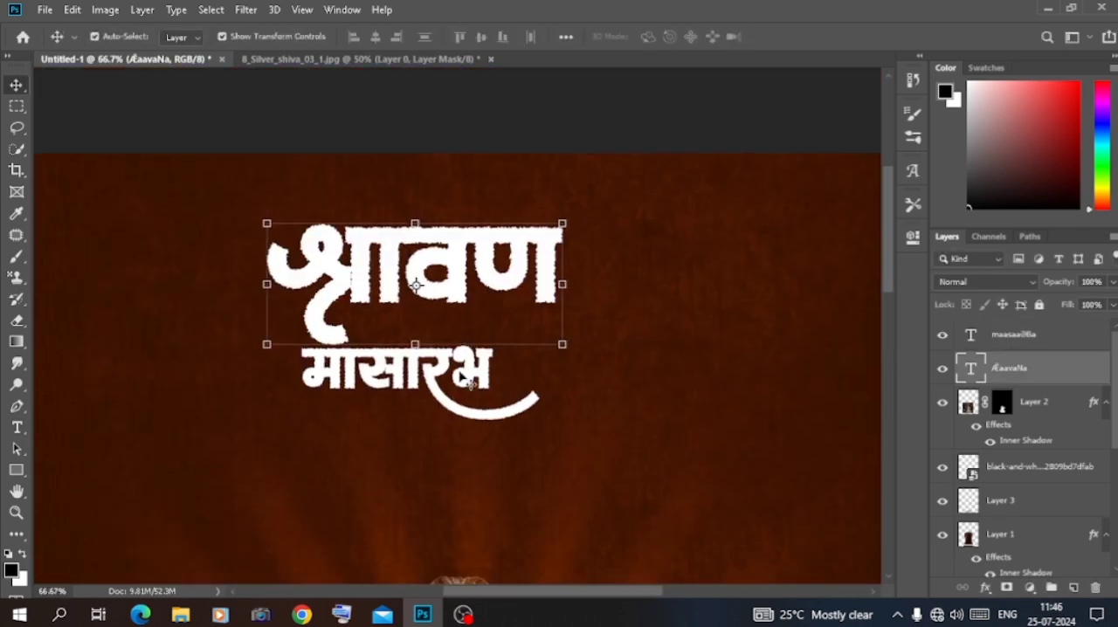
Scale मासारभ up to about 181% and stack the two heading words closely, with मासारभ offset to the right under श्रावण
{"action": "left_click", "coordinate": [472, 370]}
{"action": "left_click_drag", "start_coordinate": [539, 343], "coordinate": [727, 198]}
{"action": "left_click_drag", "start_coordinate": [590, 385], "coordinate": [663, 438]}
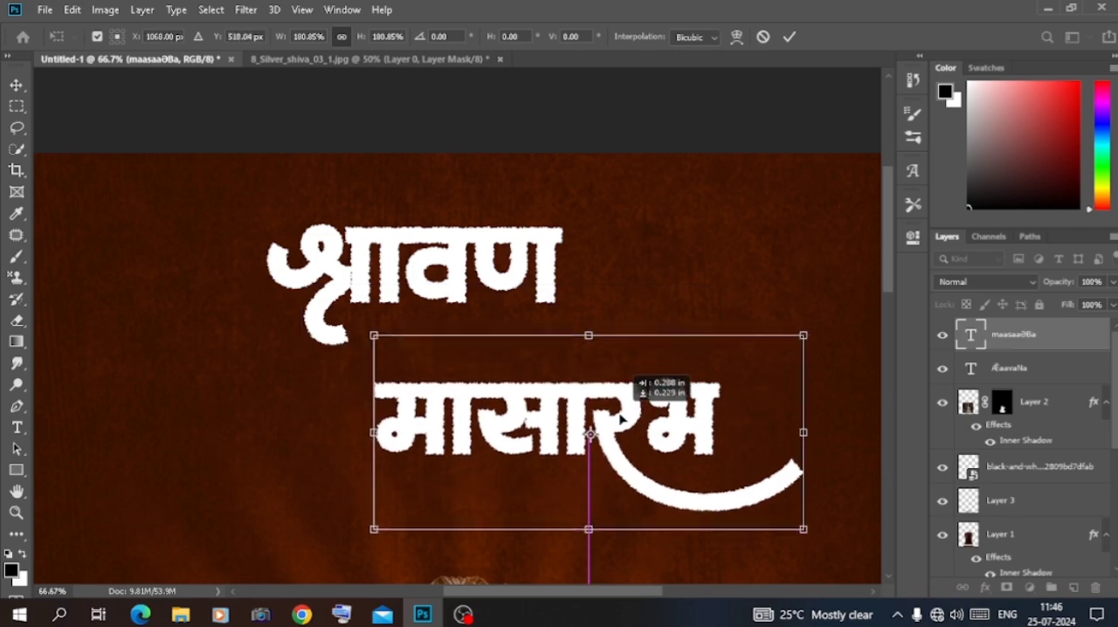
{"action": "key", "text": "Return"}
{"action": "left_click_drag", "start_coordinate": [441, 268], "coordinate": [450, 347]}
{"action": "left_click", "coordinate": [456, 124]}
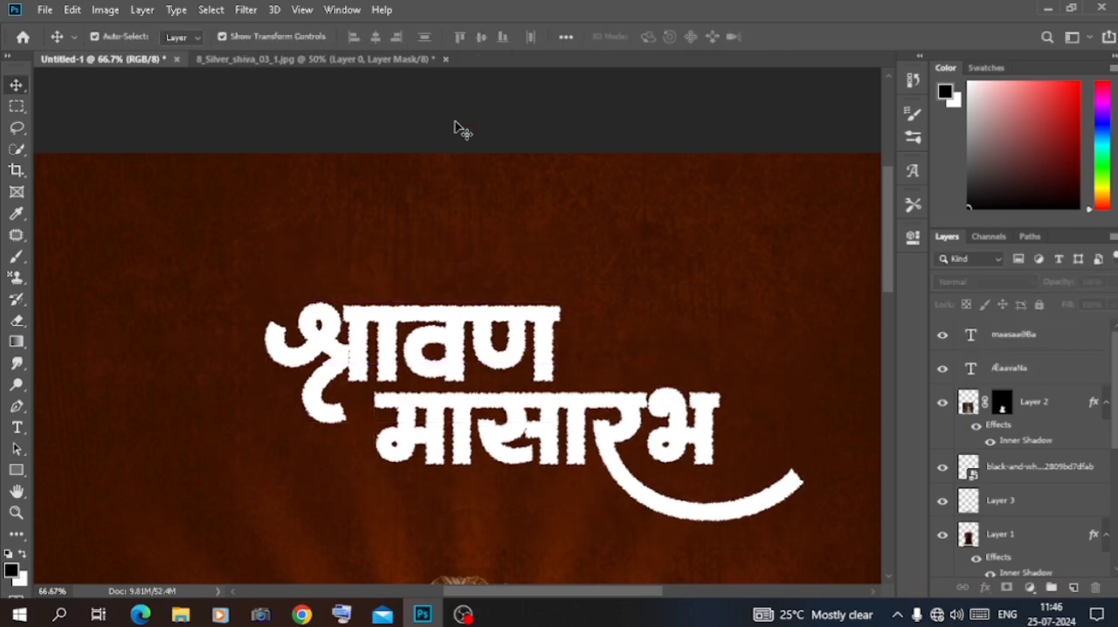
Scale the word श्रावण down slightly and move it up near the top of the poster
{"action": "scroll", "coordinate": [456, 123], "scroll_direction": "down", "scroll_amount": 4}
{"action": "scroll", "coordinate": [458, 133], "scroll_direction": "up", "scroll_amount": 3}
{"action": "left_click_drag", "start_coordinate": [453, 246], "coordinate": [404, 214]}
{"action": "left_click_drag", "start_coordinate": [265, 264], "coordinate": [309, 266]}
{"action": "left_click_drag", "start_coordinate": [424, 220], "coordinate": [411, 215]}
{"action": "key", "text": "Return"}
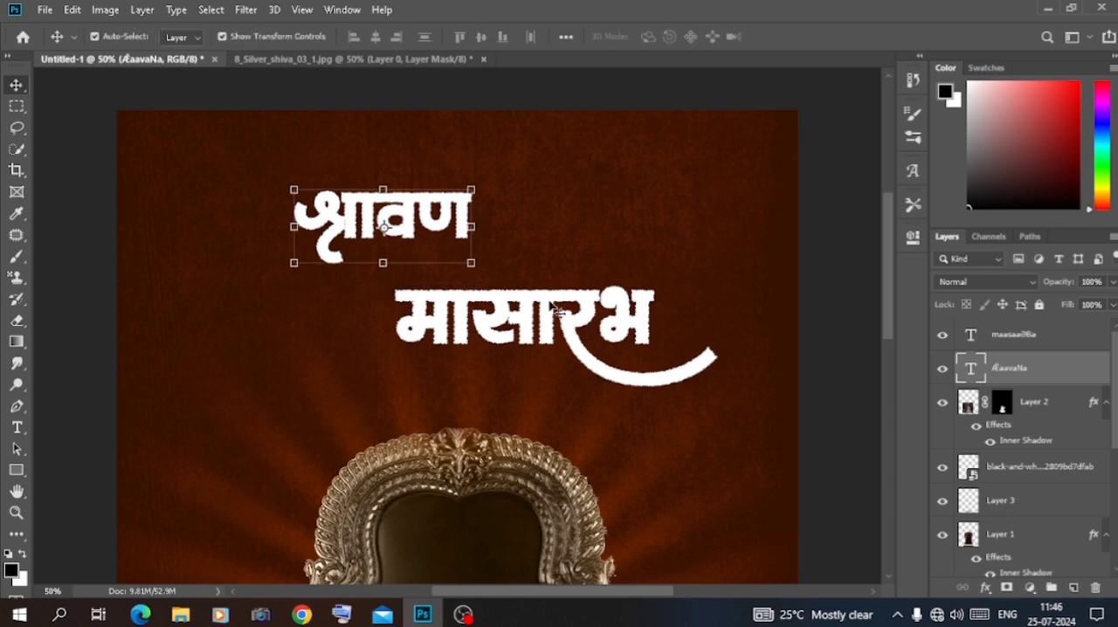
Scale मासारभ down and tuck it closely under श्रावण, nudging the lettering into a compact two-line heading
{"action": "left_click", "coordinate": [556, 311]}
{"action": "left_click_drag", "start_coordinate": [555, 306], "coordinate": [512, 273]}
{"action": "left_click_drag", "start_coordinate": [675, 260], "coordinate": [591, 256]}
{"action": "left_click_drag", "start_coordinate": [524, 289], "coordinate": [557, 287]}
{"action": "left_click", "coordinate": [448, 86]}
{"action": "scroll", "coordinate": [448, 86], "scroll_direction": "down", "scroll_amount": 1}
{"action": "left_click_drag", "start_coordinate": [407, 165], "coordinate": [421, 166]}
{"action": "left_click", "coordinate": [824, 195]}
Draw an ellipse about 81 × 80 px above the र of मासारभ as its dot and fill it red
{"action": "key", "text": "ctrl+plus"}
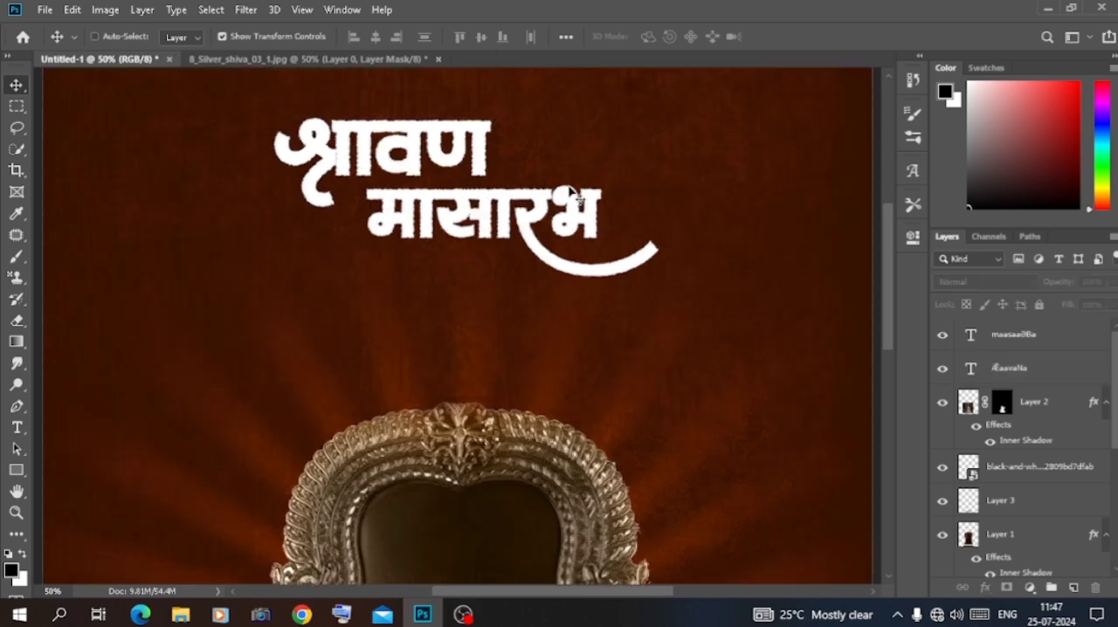
{"action": "left_click", "coordinate": [16, 471]}
{"action": "left_click", "coordinate": [87, 485]}
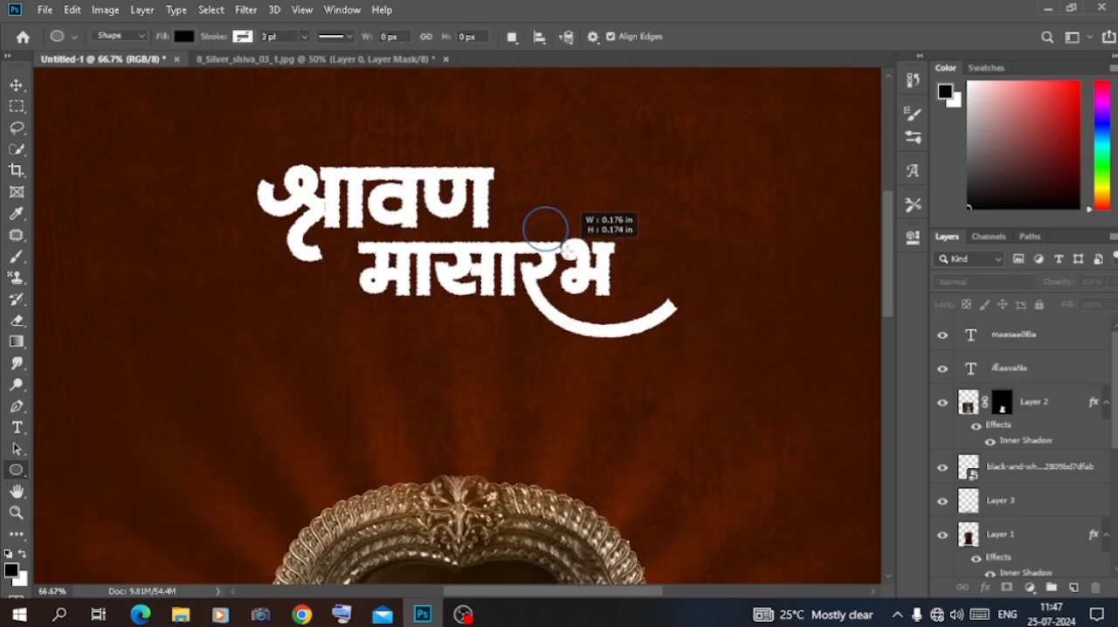
{"action": "left_click_drag", "start_coordinate": [568, 250], "coordinate": [569, 251]}
{"action": "left_click", "coordinate": [680, 351]}
{"action": "left_click", "coordinate": [743, 454]}
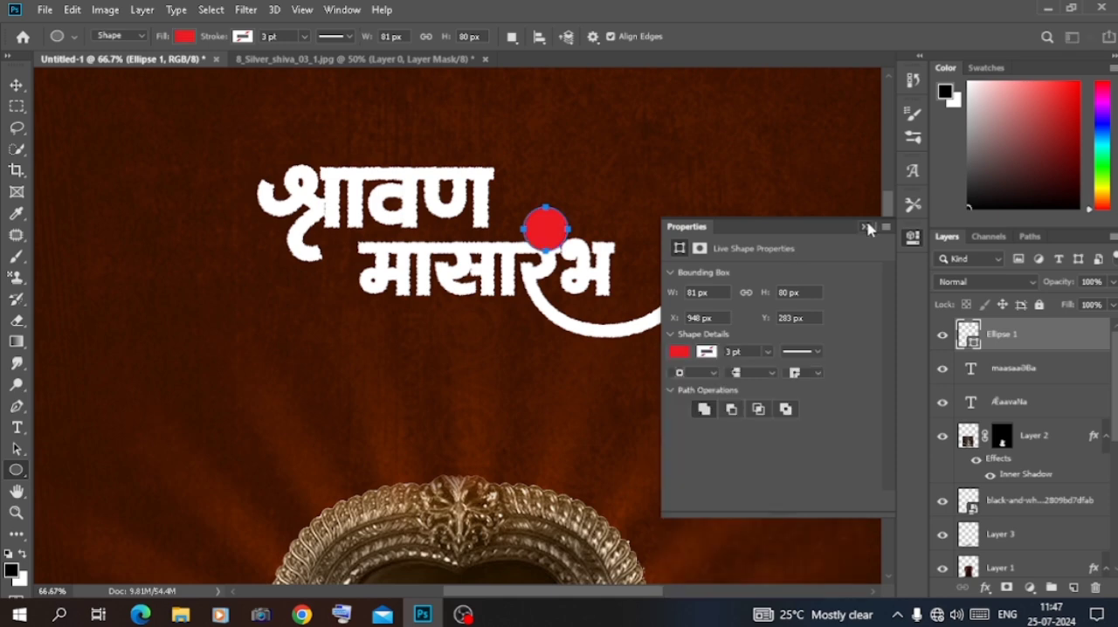
{"action": "key", "text": "v"}
Change the dot's fill to a slightly deeper, purer red
{"action": "double_click", "coordinate": [975, 345]}
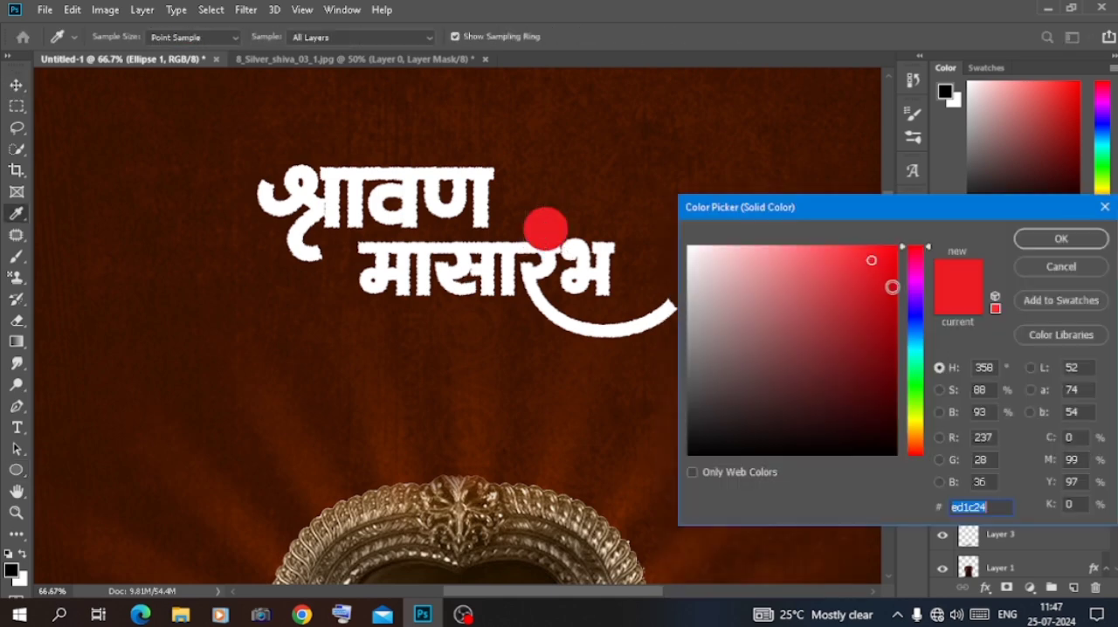
{"action": "left_click", "coordinate": [895, 295]}
{"action": "left_click", "coordinate": [918, 428]}
{"action": "left_click_drag", "start_coordinate": [919, 446], "coordinate": [921, 455]}
{"action": "left_click", "coordinate": [1041, 243]}
Apply Bevel & Emboss with a pattern texture to the dot, with the texture scale at about 61%
{"action": "double_click", "coordinate": [1054, 339]}
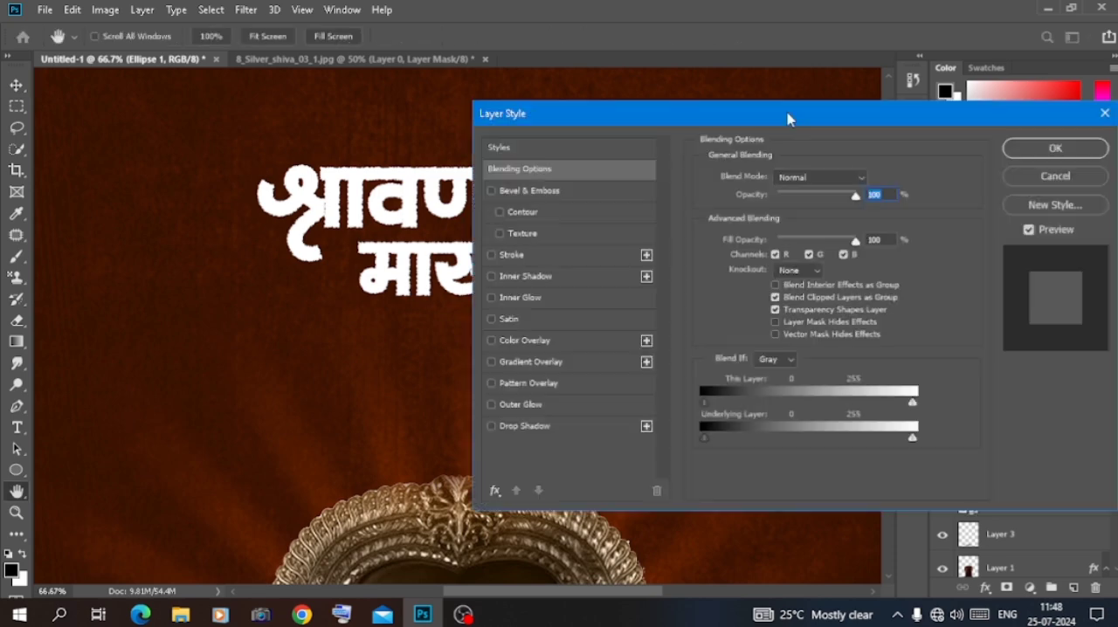
{"action": "left_click_drag", "start_coordinate": [791, 116], "coordinate": [947, 133]}
{"action": "left_click", "coordinate": [681, 251]}
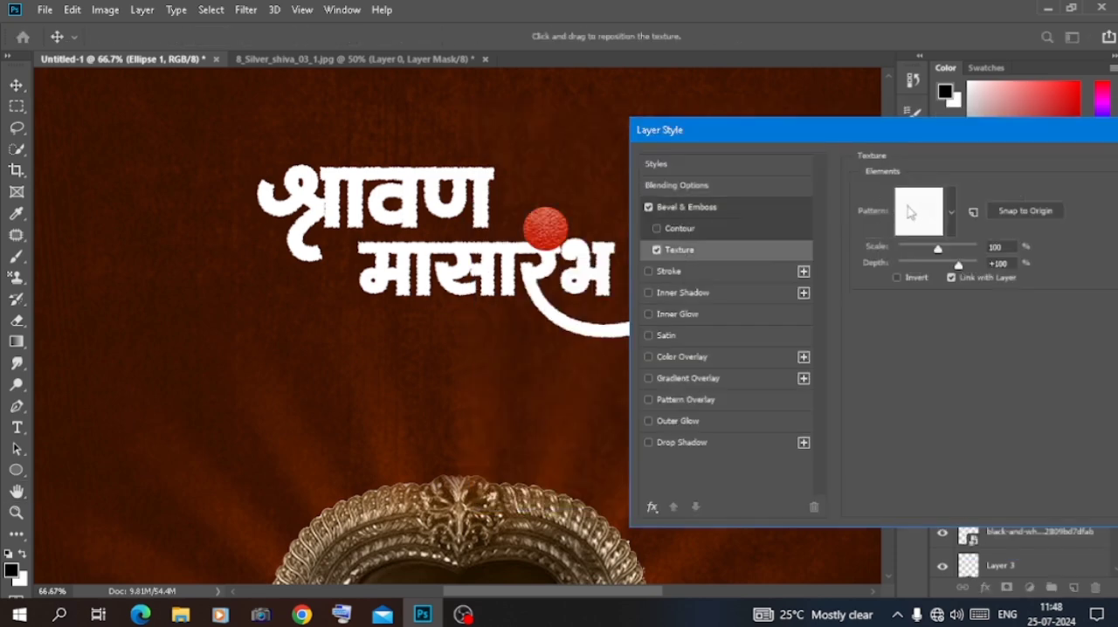
{"action": "left_click", "coordinate": [951, 212]}
{"action": "left_click", "coordinate": [1040, 138]}
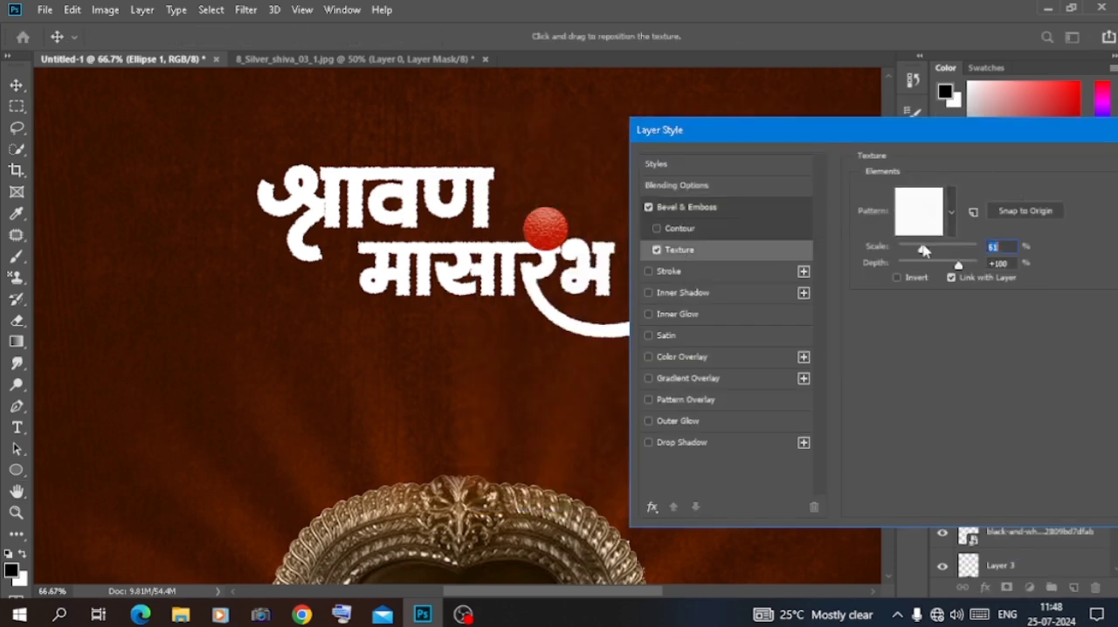
Add a 6 px white outside stroke to the dot and apply its layer style
{"action": "left_click", "coordinate": [671, 270]}
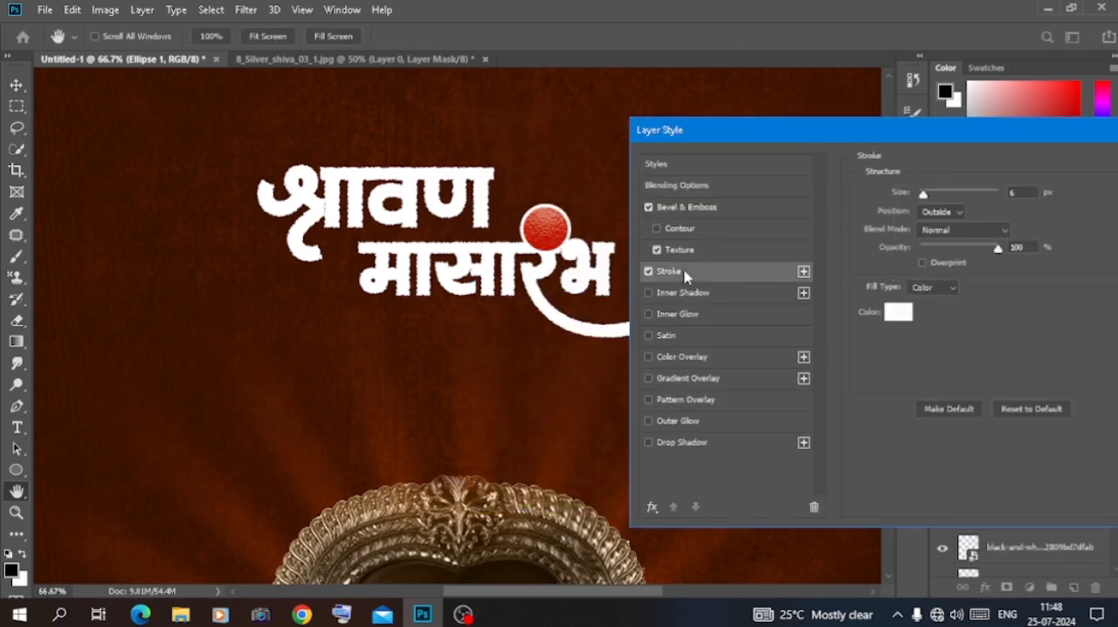
{"action": "left_click", "coordinate": [951, 229]}
{"action": "left_click", "coordinate": [949, 203]}
{"action": "left_click", "coordinate": [900, 312]}
{"action": "left_click_drag", "start_coordinate": [957, 204], "coordinate": [1049, 242]}
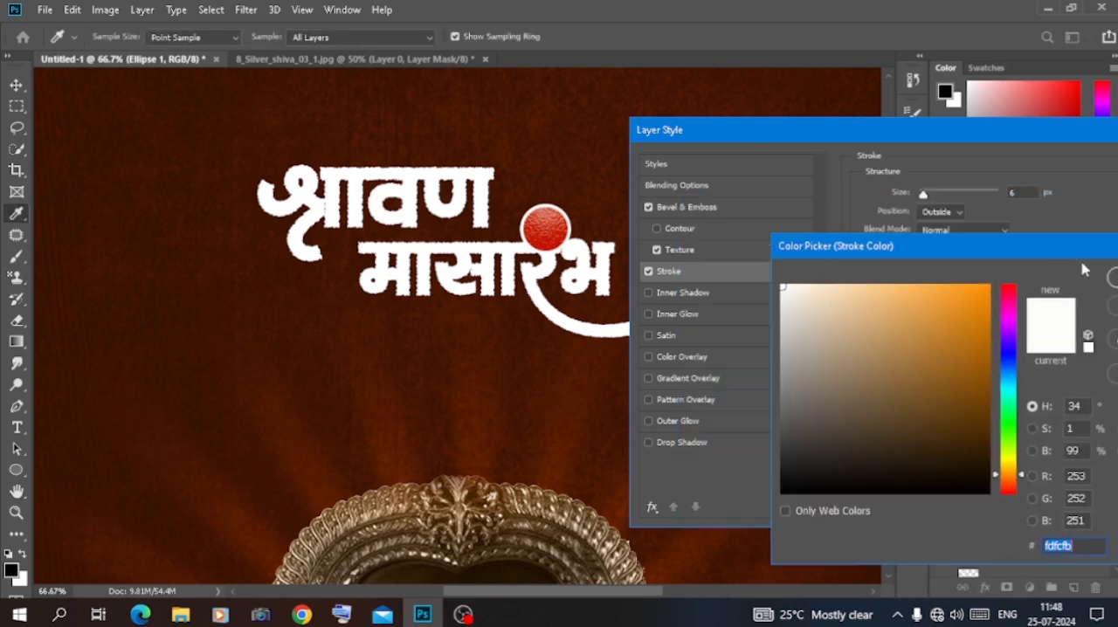
{"action": "key", "text": "Escape"}
{"action": "left_click_drag", "start_coordinate": [1018, 154], "coordinate": [809, 160]}
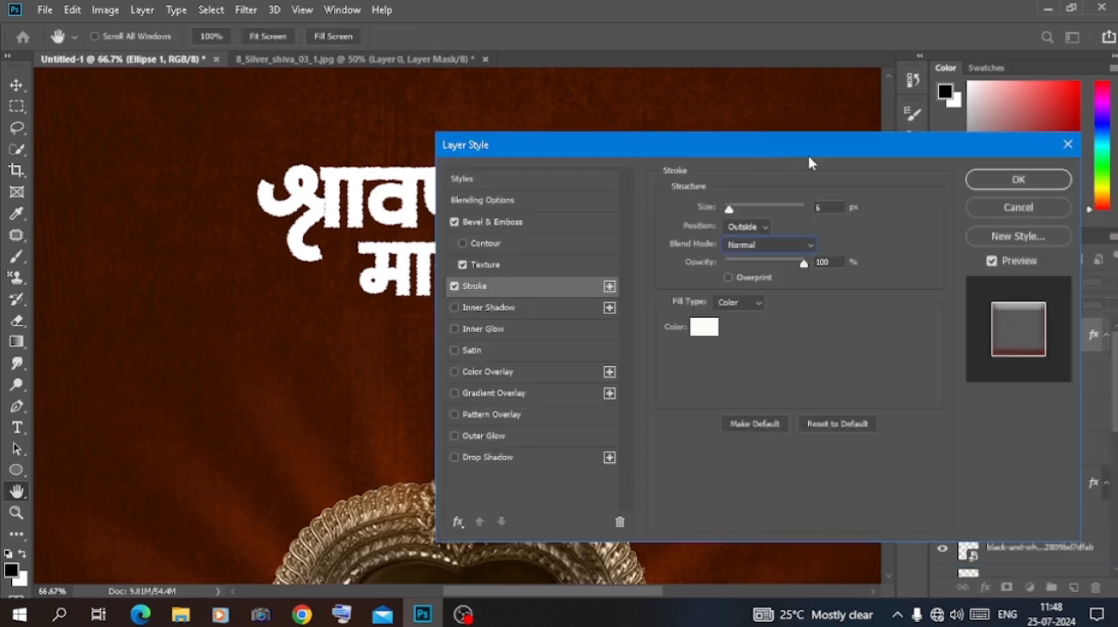
{"action": "key", "text": "Return"}
{"action": "key", "text": "v"}
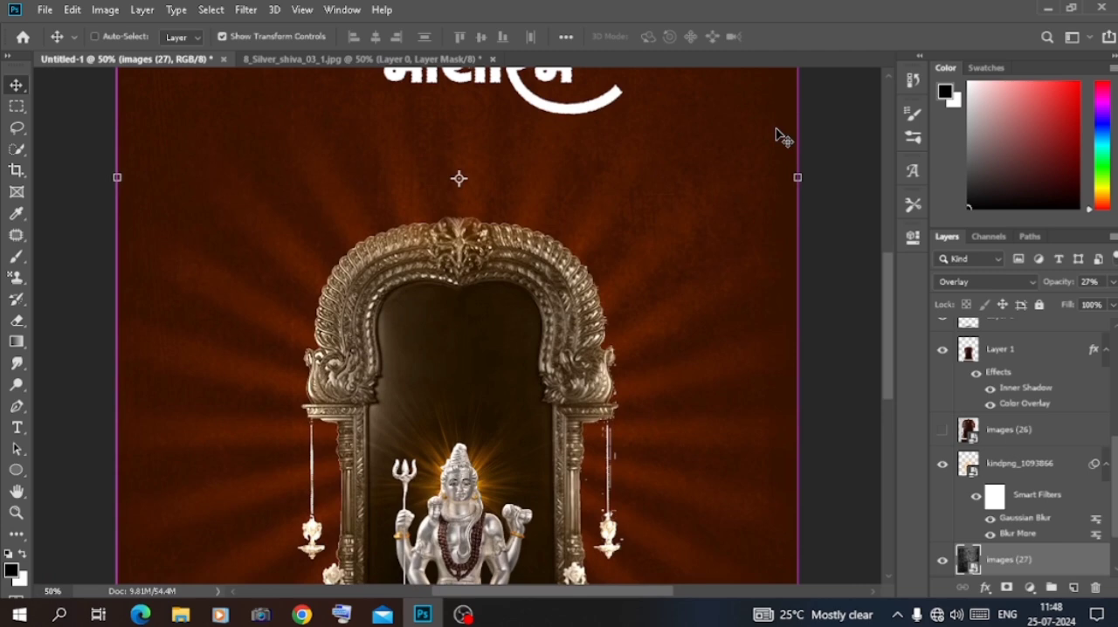
Browse the DGCally-20 glyphs for an ॐ, and place a duplicate of श्रावण just above the shrine arch
{"action": "key", "text": "ctrl+minus"}
{"action": "key", "text": "ctrl+minus"}
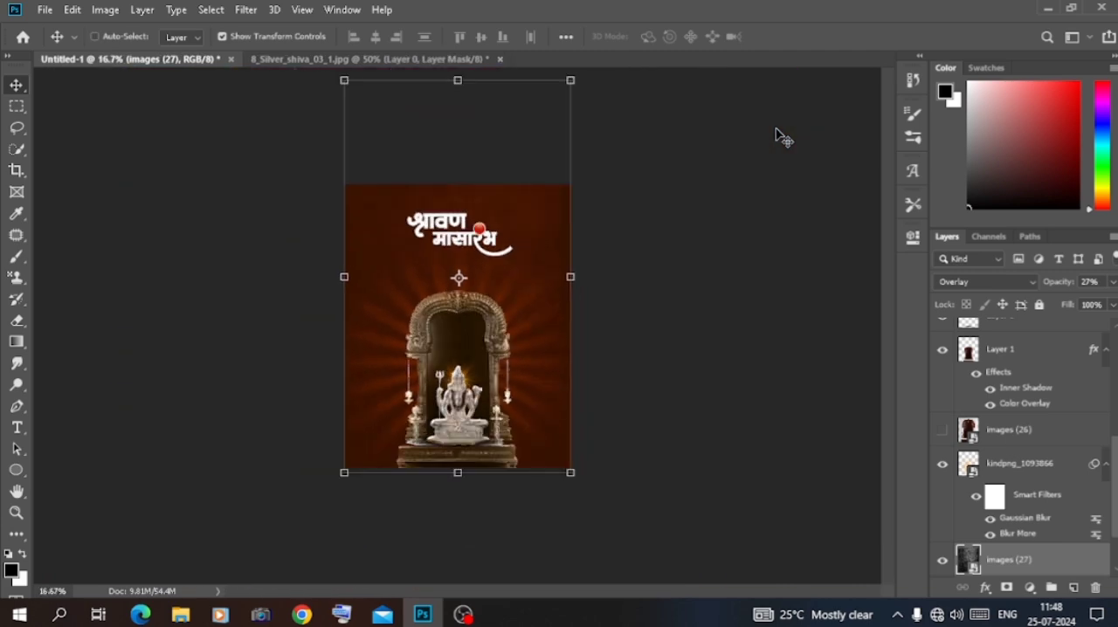
{"action": "left_click", "coordinate": [790, 194]}
{"action": "left_click", "coordinate": [453, 171]}
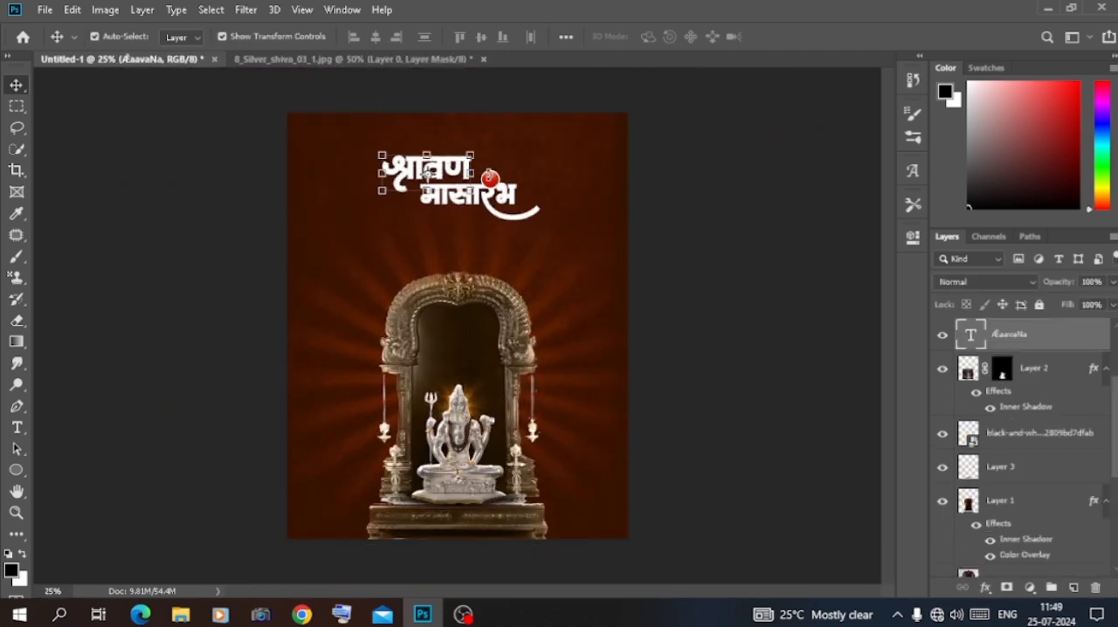
{"action": "left_click", "coordinate": [908, 178]}
{"action": "scroll", "coordinate": [729, 258], "scroll_direction": "down", "scroll_amount": 10}
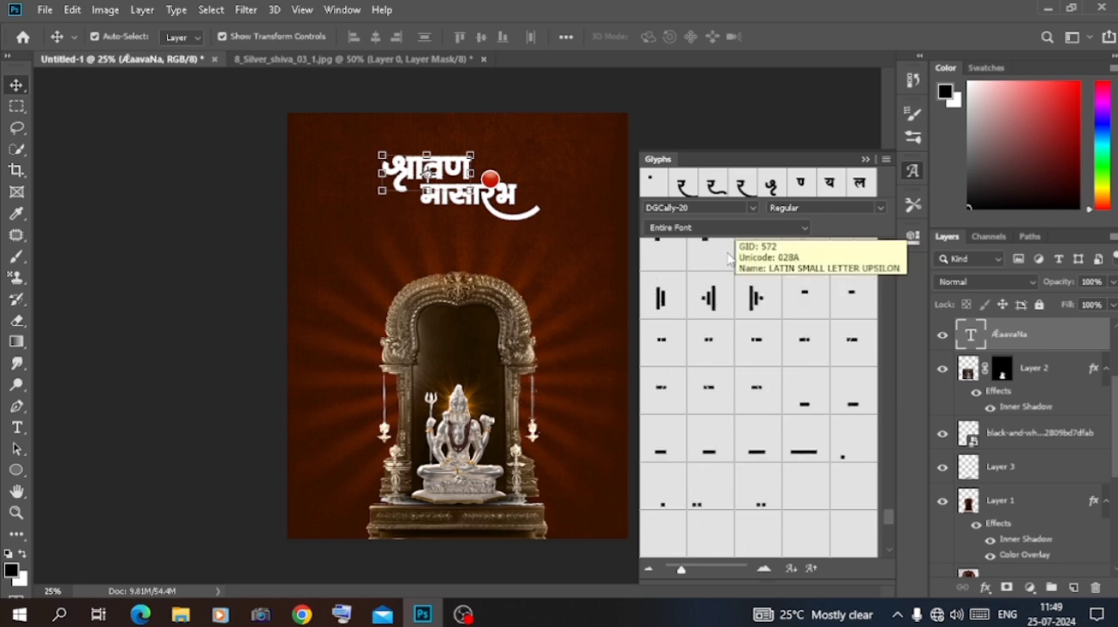
{"action": "scroll", "coordinate": [730, 259], "scroll_direction": "up", "scroll_amount": 6}
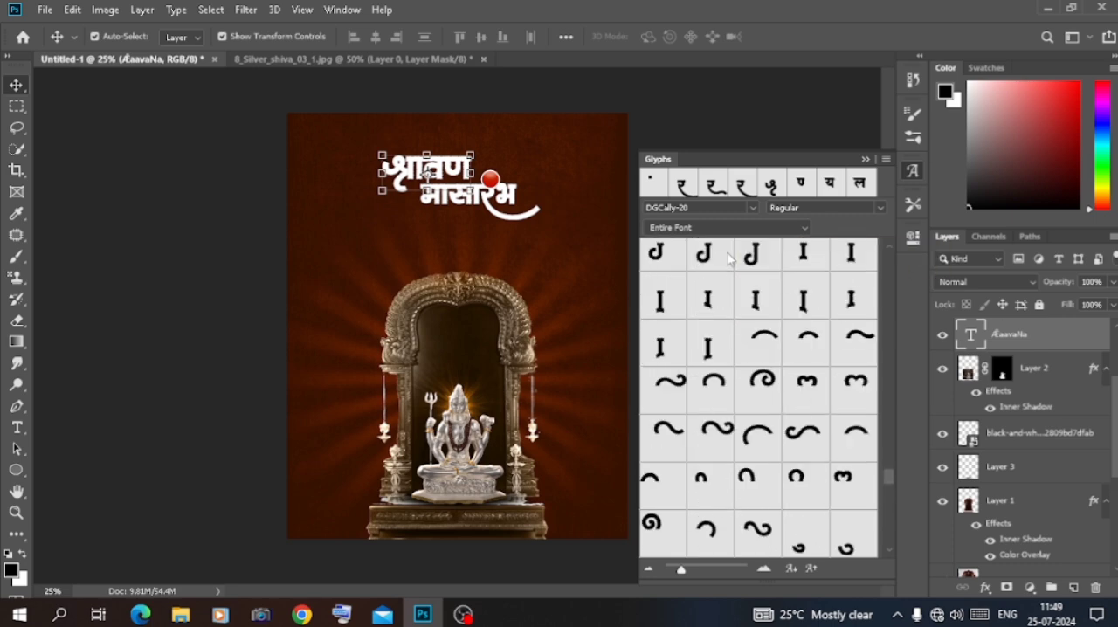
{"action": "scroll", "coordinate": [730, 258], "scroll_direction": "up", "scroll_amount": 5}
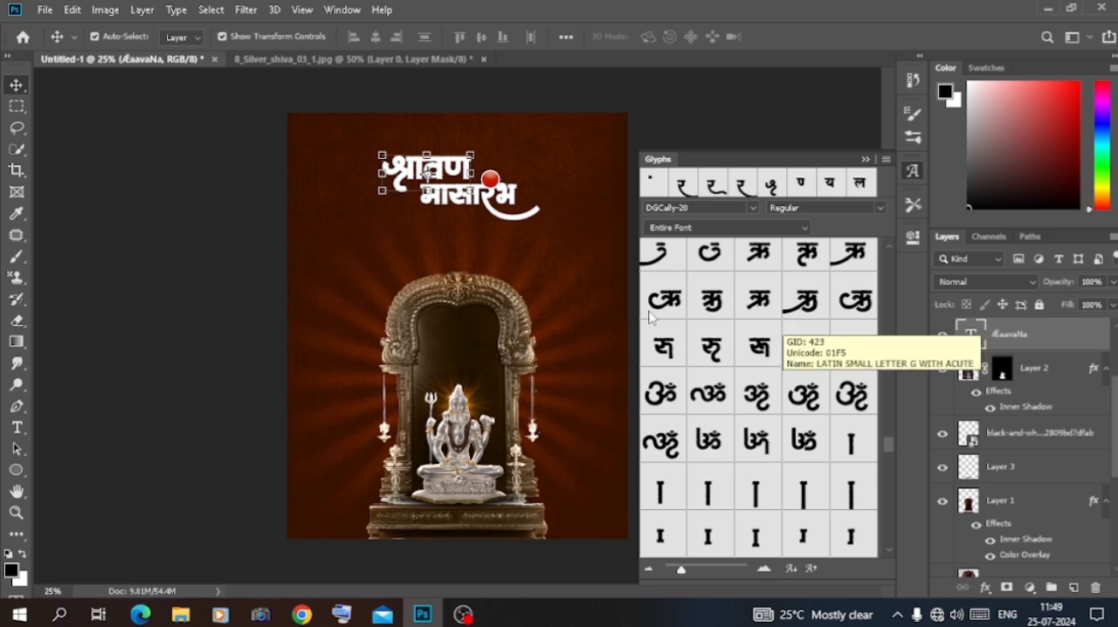
{"action": "key", "text": "ctrl+j"}
{"action": "left_click_drag", "start_coordinate": [449, 166], "coordinate": [479, 251]}
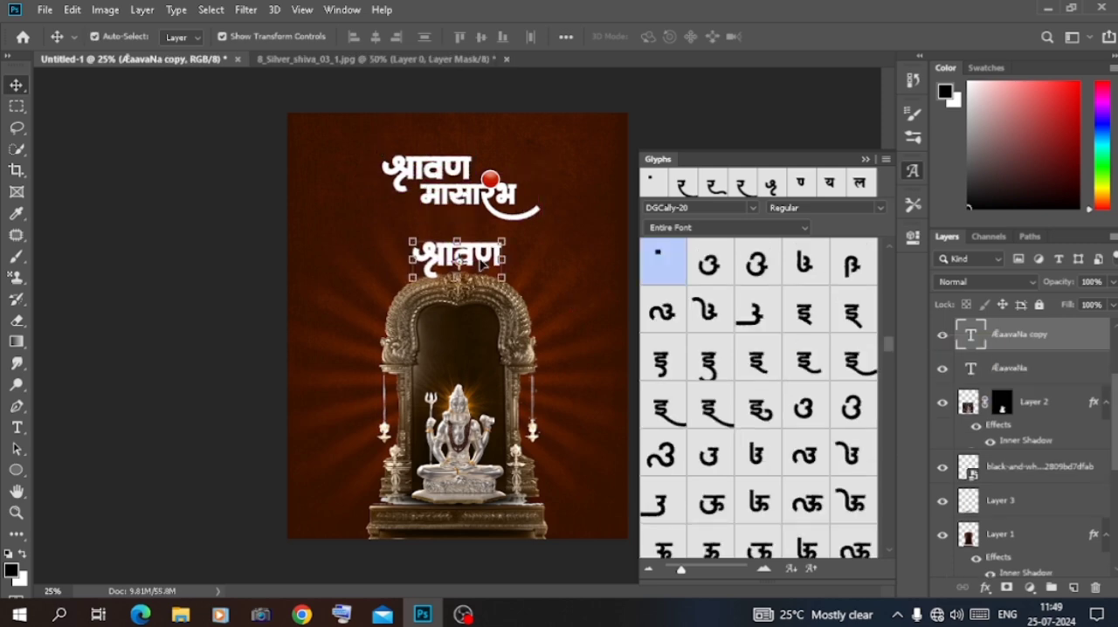
Replace the duplicated श्रावण text with a decorative ॐ glyph from DGCally-20
{"action": "double_click", "coordinate": [480, 251]}
{"action": "scroll", "coordinate": [751, 350], "scroll_direction": "down", "scroll_amount": 10}
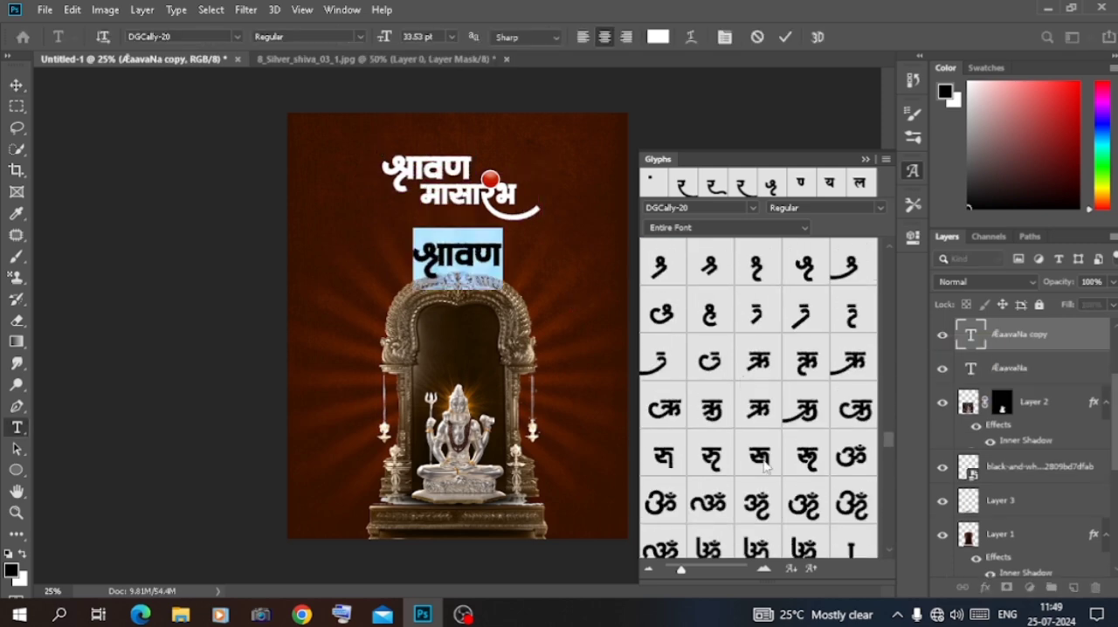
{"action": "scroll", "coordinate": [812, 472], "scroll_direction": "down", "scroll_amount": 2}
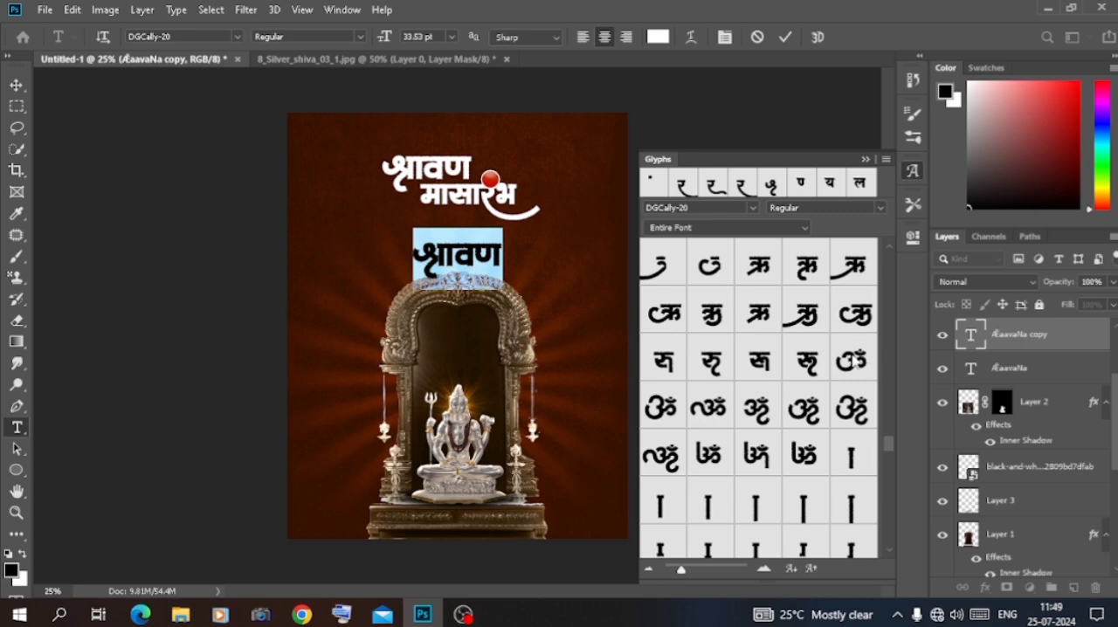
{"action": "double_click", "coordinate": [853, 361]}
{"action": "left_click", "coordinate": [990, 310]}
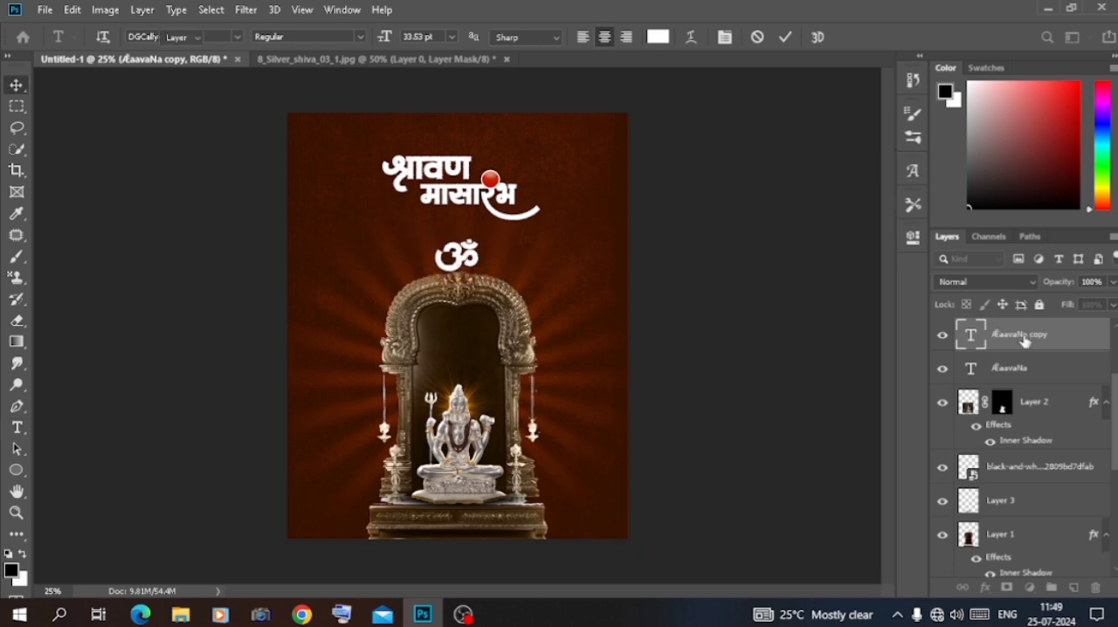
Enlarge the ॐ to about 725% across the poster's upper half and move its layer below Layer 1, behind the shrine
{"action": "left_click_drag", "start_coordinate": [1025, 341], "coordinate": [1007, 521]}
{"action": "left_click_drag", "start_coordinate": [481, 269], "coordinate": [637, 362]}
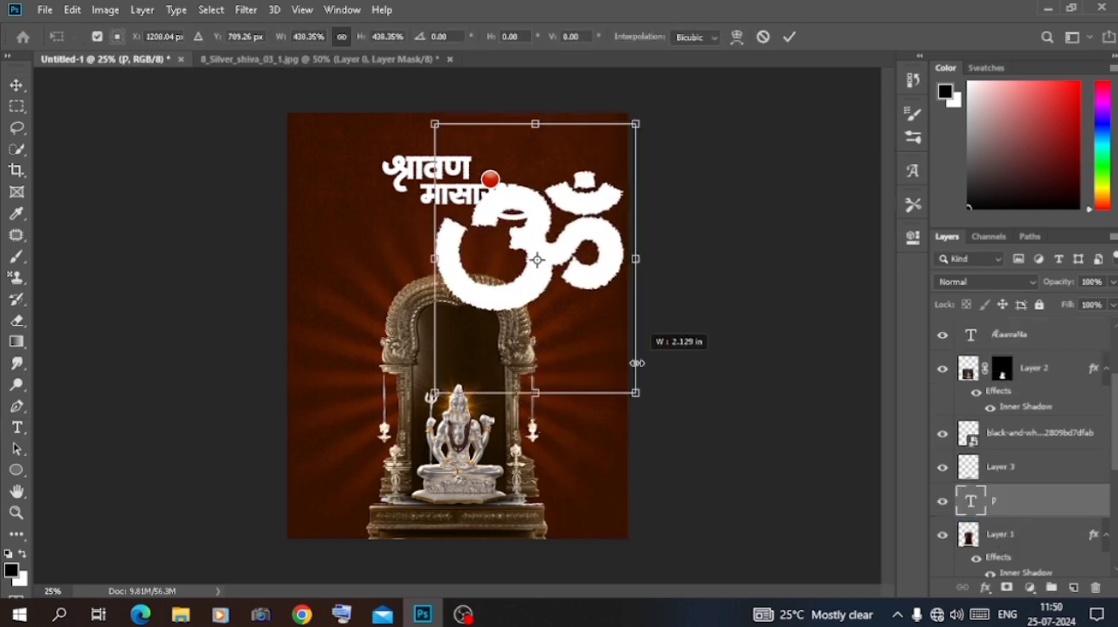
{"action": "left_click_drag", "start_coordinate": [531, 290], "coordinate": [448, 251]}
{"action": "left_click_drag", "start_coordinate": [552, 355], "coordinate": [649, 442]}
{"action": "left_click_drag", "start_coordinate": [576, 305], "coordinate": [544, 400]}
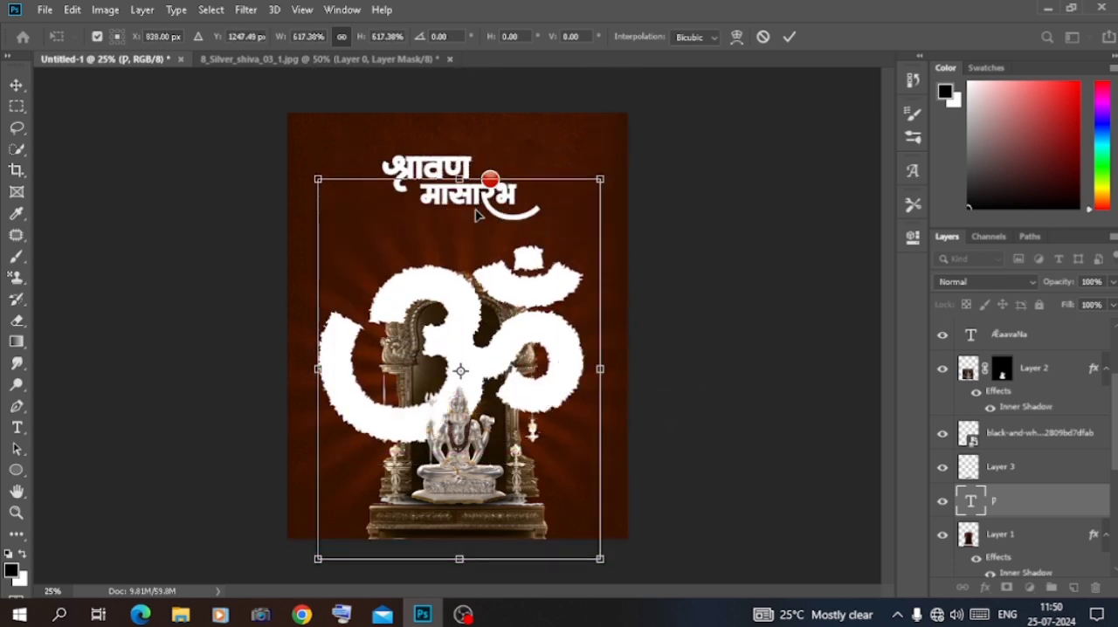
{"action": "left_click_drag", "start_coordinate": [459, 180], "coordinate": [460, 112]}
{"action": "left_click_drag", "start_coordinate": [502, 339], "coordinate": [500, 290]}
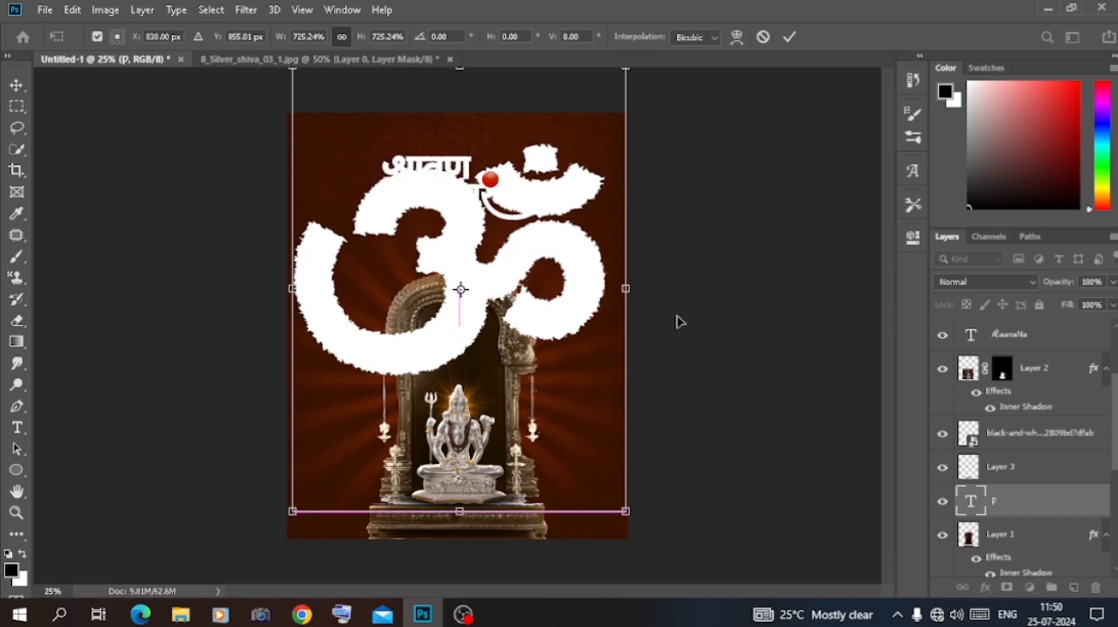
{"action": "key", "text": "Return"}
{"action": "left_click_drag", "start_coordinate": [1022, 503], "coordinate": [1029, 561]}
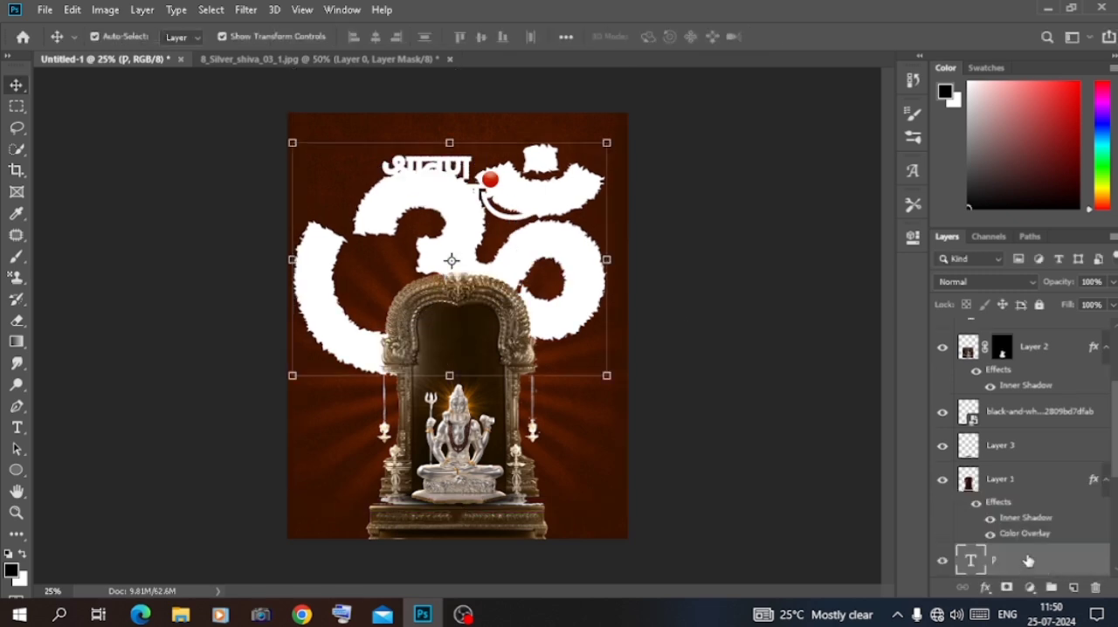
Set the ॐ layer's fill to 0% and apply a white Color Dodge inner shadow with 7 px distance, 14% choke and 10 px size
{"action": "left_click", "coordinate": [996, 282]}
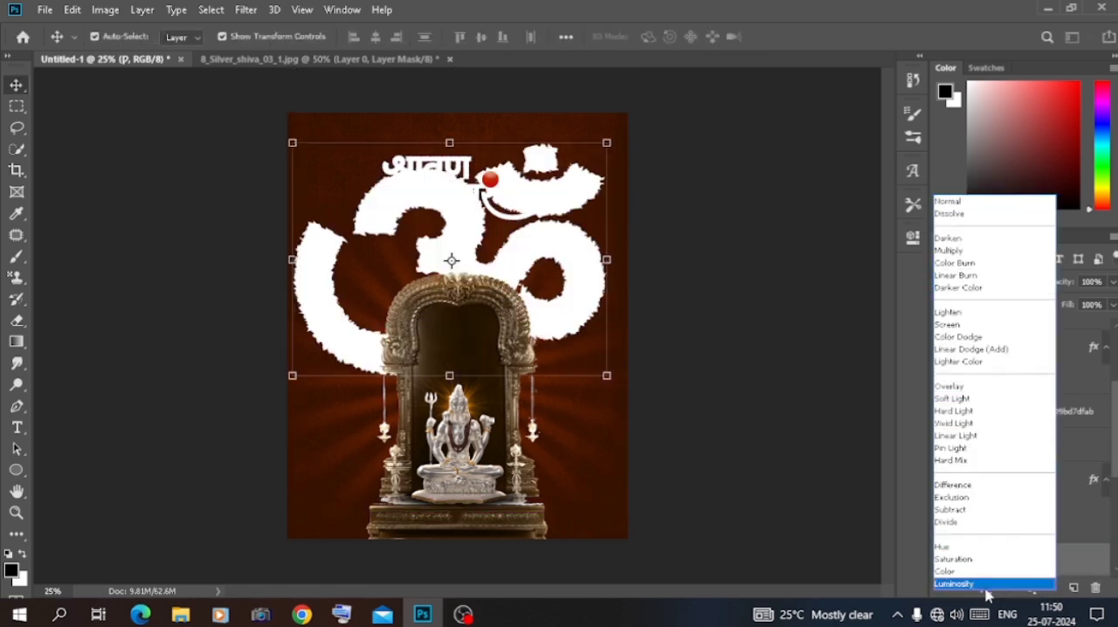
{"action": "left_click", "coordinate": [990, 201]}
{"action": "double_click", "coordinate": [1042, 564]}
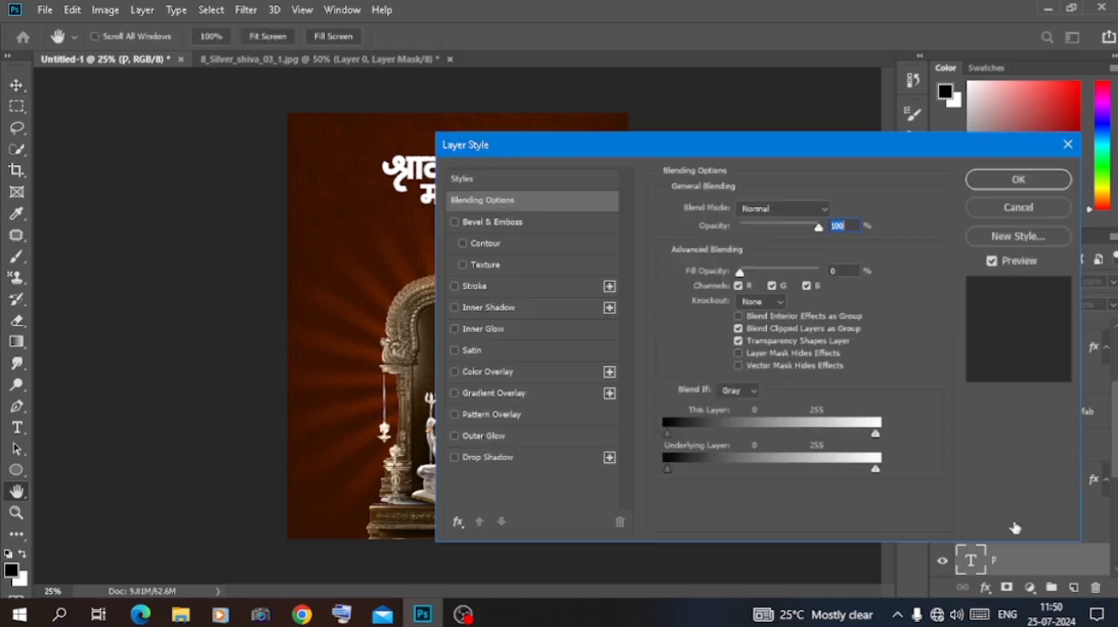
{"action": "left_click", "coordinate": [512, 311]}
{"action": "left_click_drag", "start_coordinate": [552, 150], "coordinate": [673, 184]}
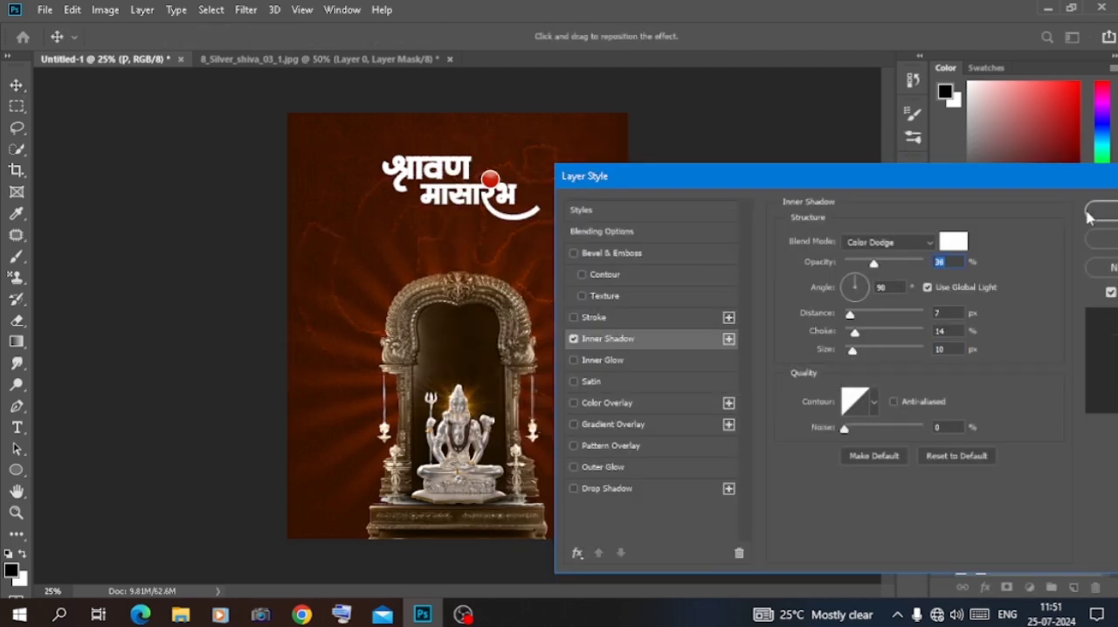
{"action": "left_click", "coordinate": [1089, 217]}
{"action": "key", "text": "ctrl+plus"}
{"action": "key", "text": "ctrl+minus"}
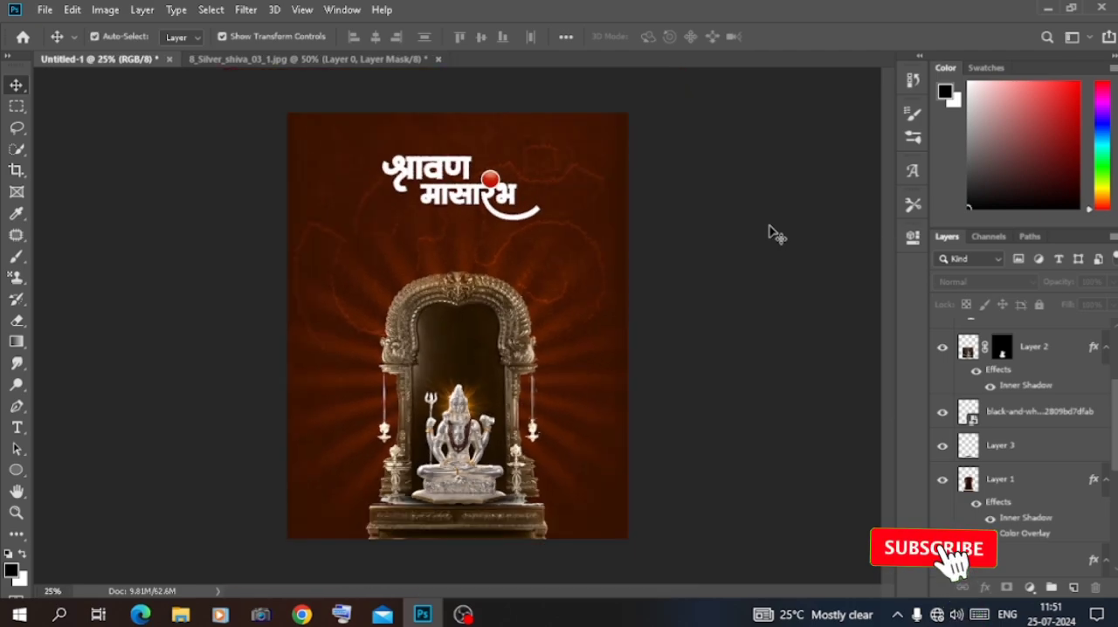
Place the flower picture images (75) from the Downloads folder directly above the श्रावण text layer and clip it to that text
{"action": "left_click", "coordinate": [437, 170]}
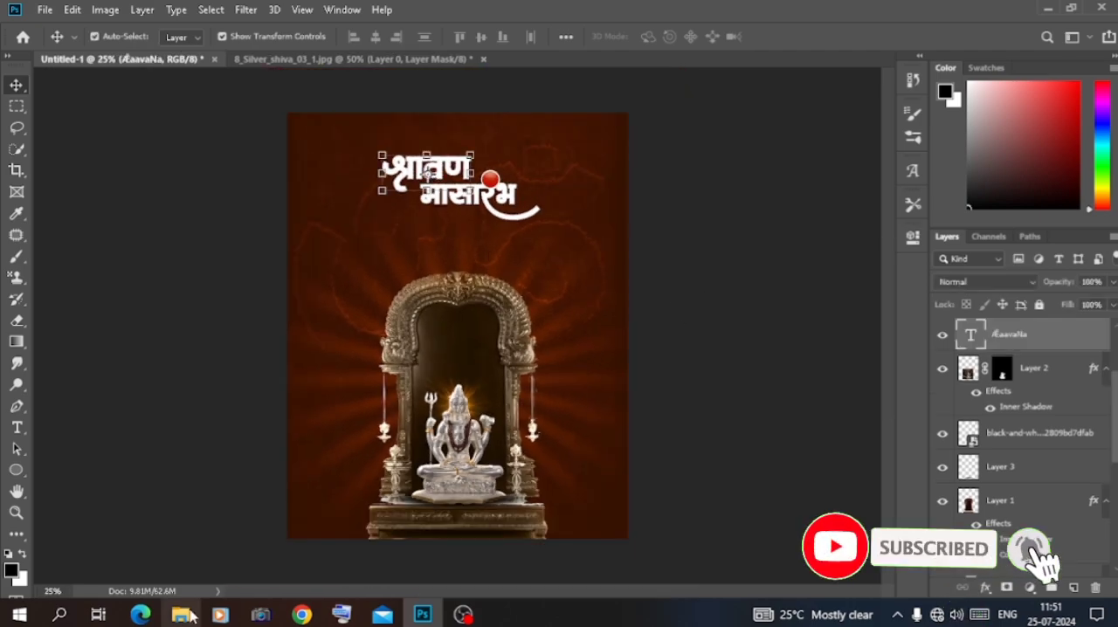
{"action": "left_click", "coordinate": [185, 615]}
{"action": "scroll", "coordinate": [371, 339], "scroll_direction": "down", "scroll_amount": 10}
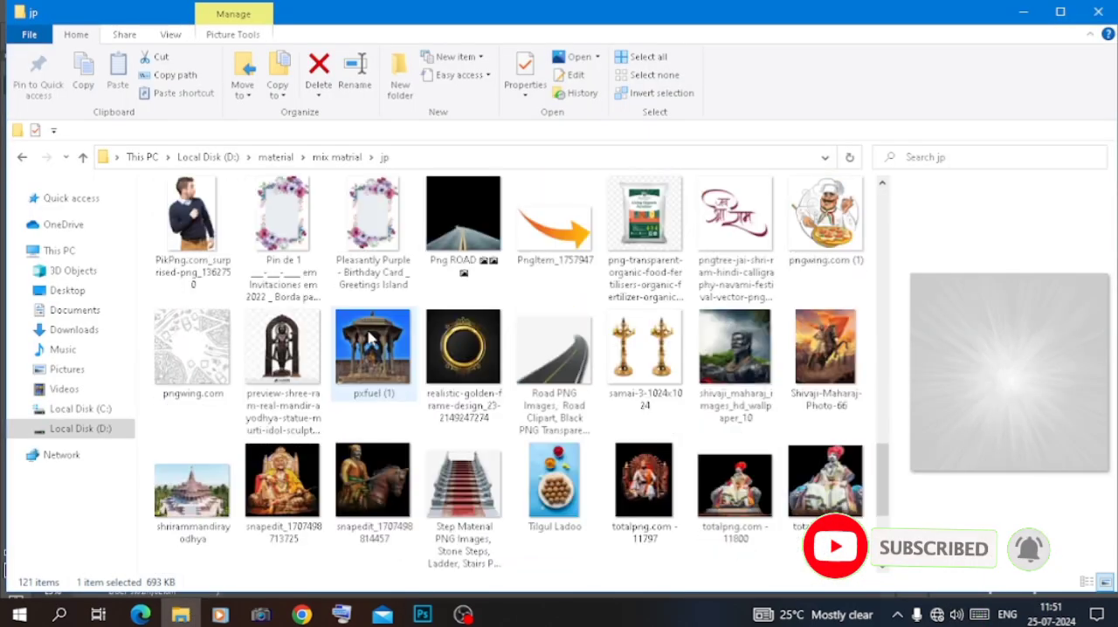
{"action": "scroll", "coordinate": [371, 339], "scroll_direction": "down", "scroll_amount": 5}
{"action": "left_click", "coordinate": [80, 428]}
{"action": "left_click", "coordinate": [74, 329]}
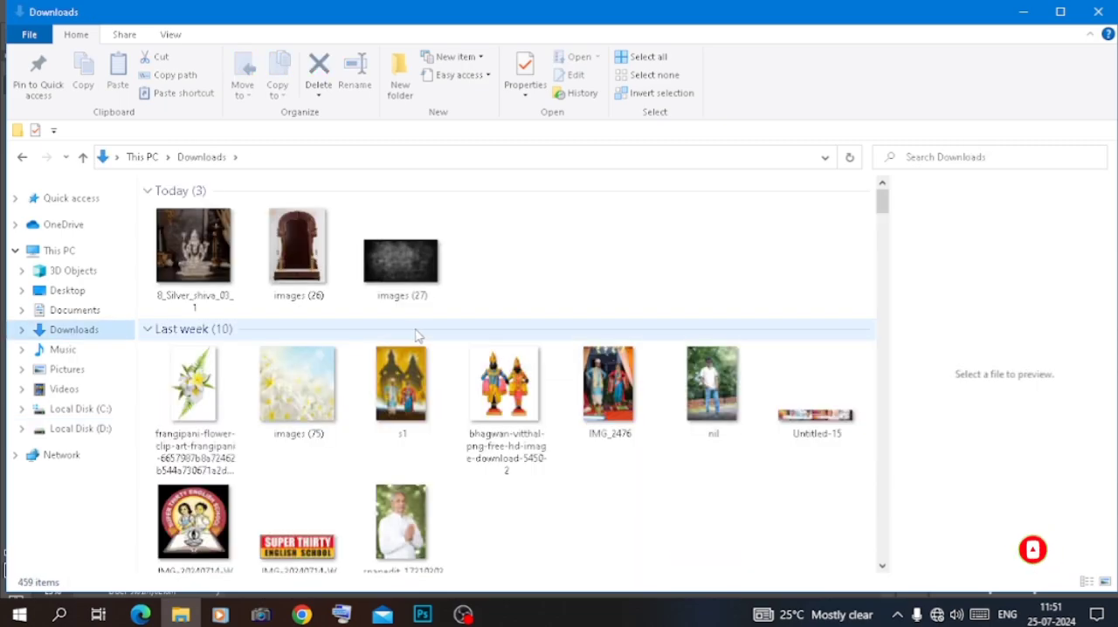
{"action": "left_click_drag", "start_coordinate": [297, 385], "coordinate": [434, 182]}
{"action": "left_click_drag", "start_coordinate": [480, 347], "coordinate": [484, 204]}
{"action": "right_click", "coordinate": [1010, 327]}
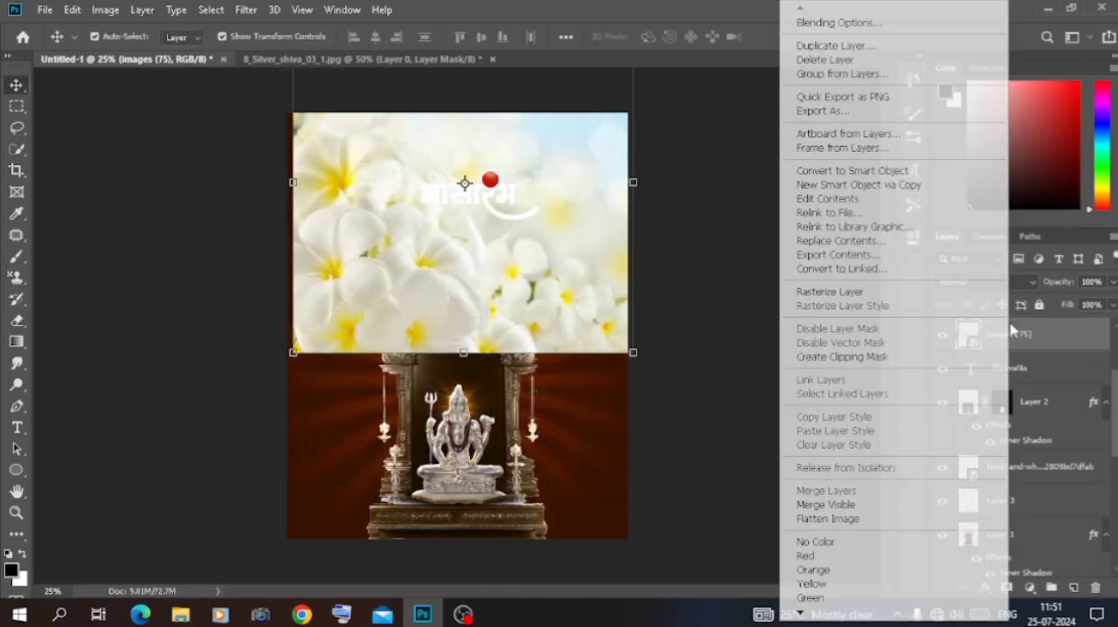
{"action": "left_click", "coordinate": [871, 359]}
Scale the clipped flower picture down to 16.56% and position it over the word श्रावण
{"action": "left_click_drag", "start_coordinate": [634, 183], "coordinate": [517, 177]}
{"action": "mouse_move", "coordinate": [332, 239]}
{"action": "left_mouse_down"}
{"action": "mouse_move", "coordinate": [360, 228]}
{"action": "mouse_move", "coordinate": [333, 239]}
{"action": "mouse_move", "coordinate": [334, 226]}
{"action": "left_mouse_up"}
{"action": "left_click_drag", "start_coordinate": [298, 171], "coordinate": [402, 172]}
{"action": "left_click_drag", "start_coordinate": [489, 132], "coordinate": [467, 131]}
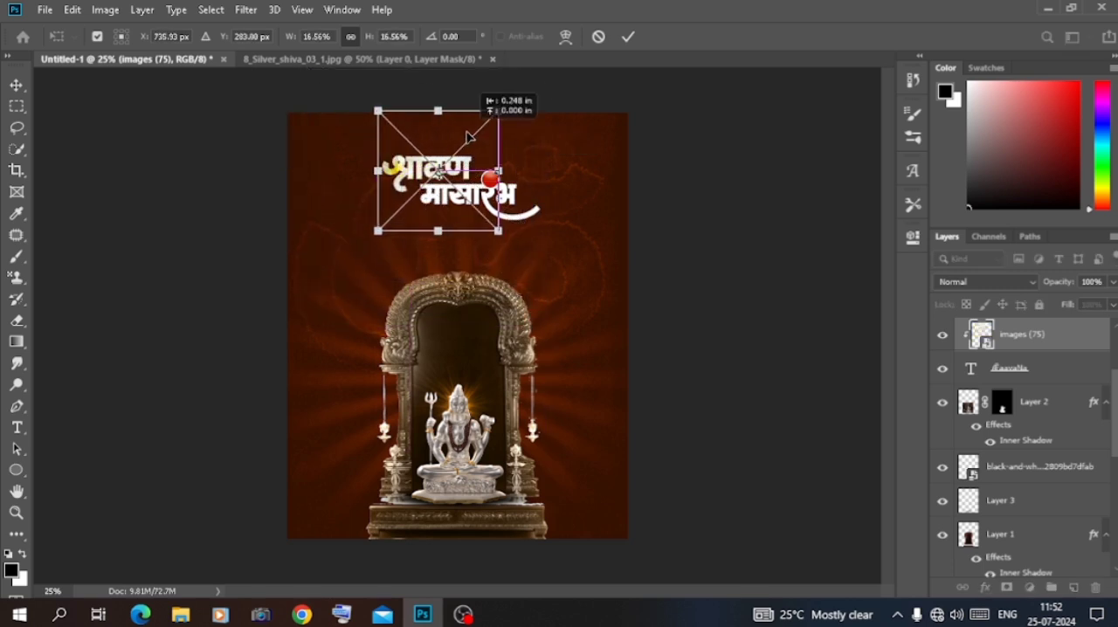
{"action": "key", "text": "Return"}
{"action": "left_click", "coordinate": [852, 267]}
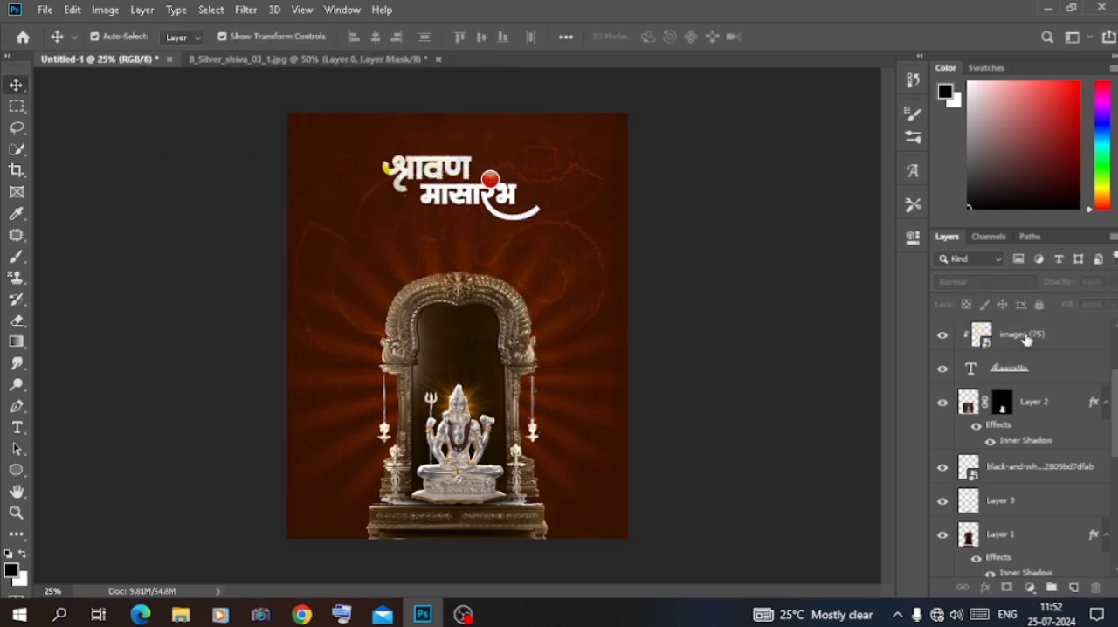
Duplicate the flower picture, move the copy over मासारंभ and clip it to that text layer
{"action": "left_click", "coordinate": [1027, 339]}
{"action": "key", "text": "ctrl+j"}
{"action": "left_click_drag", "start_coordinate": [1025, 339], "coordinate": [1018, 375]}
{"action": "left_click_drag", "start_coordinate": [457, 200], "coordinate": [510, 220]}
{"action": "right_click", "coordinate": [1027, 415]}
{"action": "left_click", "coordinate": [865, 363]}
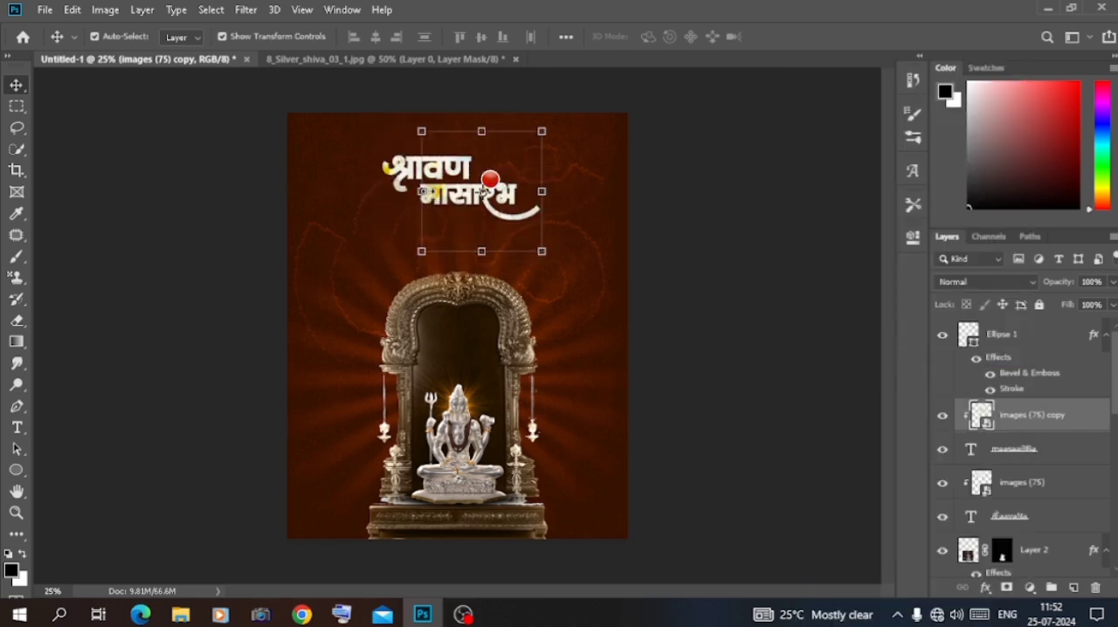
Reduce the flower copy's height to 6.58% and reposition it so it covers मासारंभ
{"action": "left_click_drag", "start_coordinate": [482, 131], "coordinate": [486, 205]}
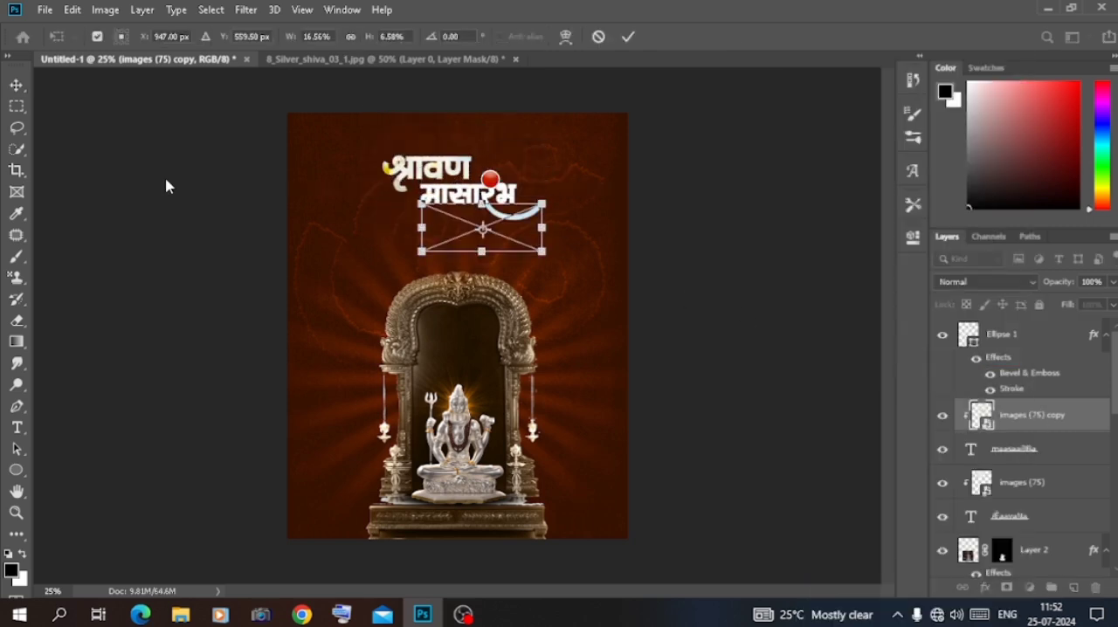
{"action": "left_click", "coordinate": [167, 183]}
{"action": "left_click", "coordinate": [467, 224]}
{"action": "scroll", "coordinate": [1024, 446], "scroll_direction": "up", "scroll_amount": 5}
{"action": "left_click", "coordinate": [1024, 485]}
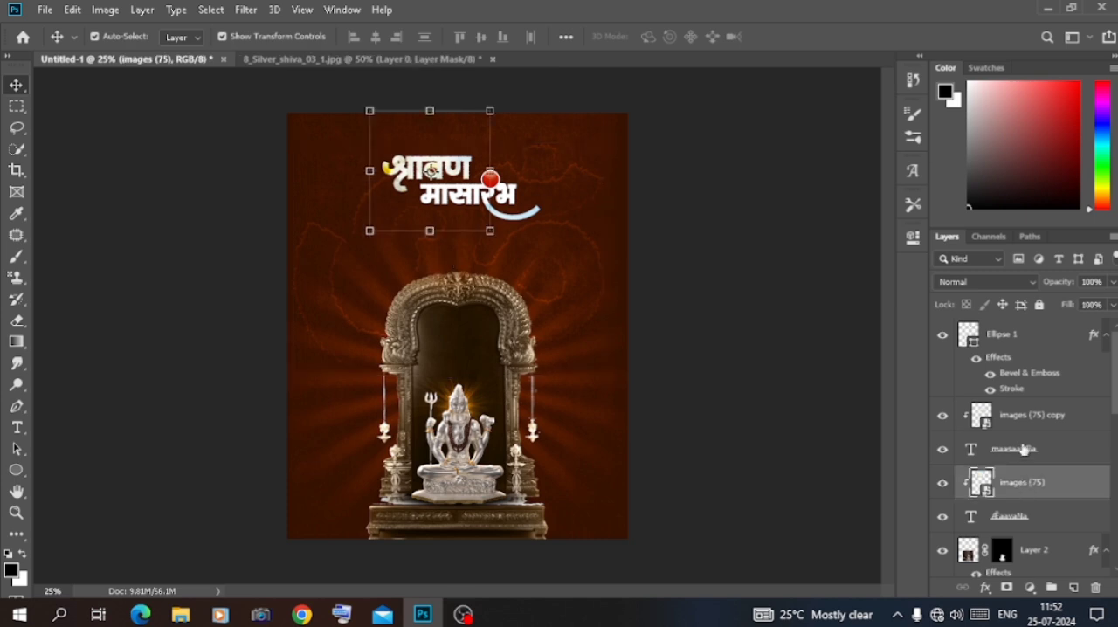
{"action": "left_click", "coordinate": [1031, 423]}
{"action": "key", "text": "ctrl+t"}
{"action": "left_click_drag", "start_coordinate": [523, 233], "coordinate": [521, 200]}
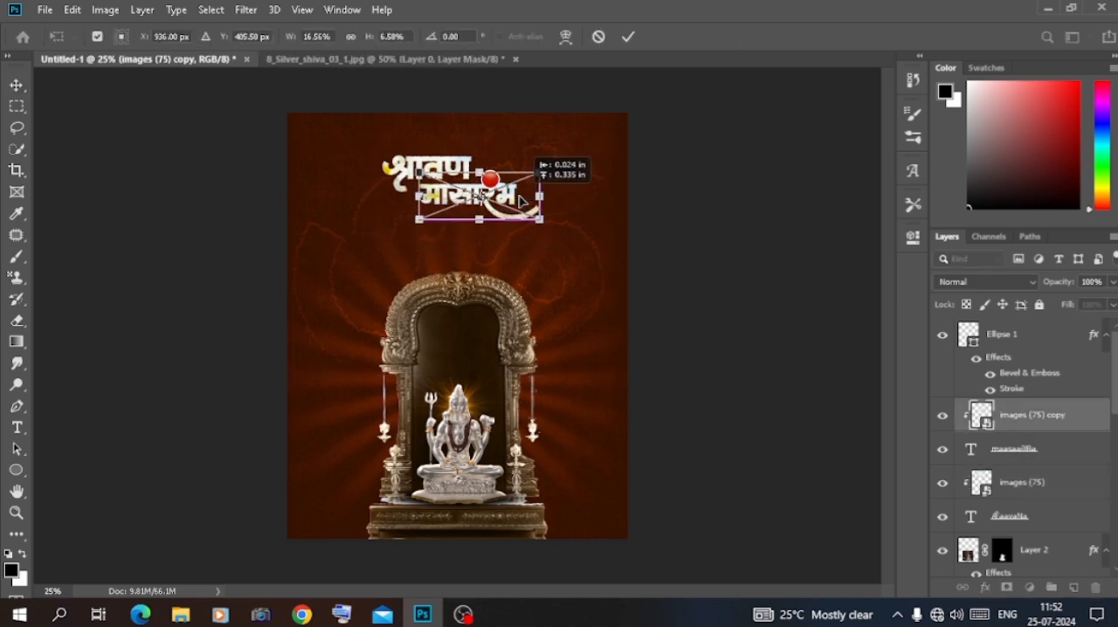
{"action": "key", "text": "Return"}
{"action": "left_click", "coordinate": [181, 248]}
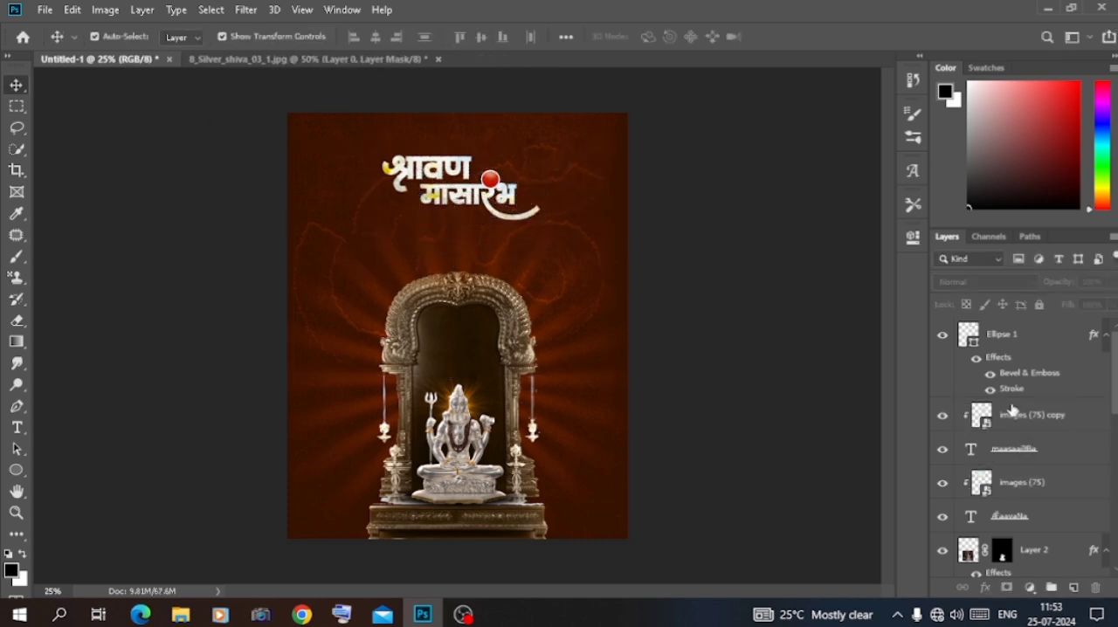
Reduce the height of the original flower picture to 11.25% and fit it over श्रावण
{"action": "left_click", "coordinate": [1011, 412]}
{"action": "left_click", "coordinate": [993, 339]}
{"action": "left_click", "coordinate": [1018, 489]}
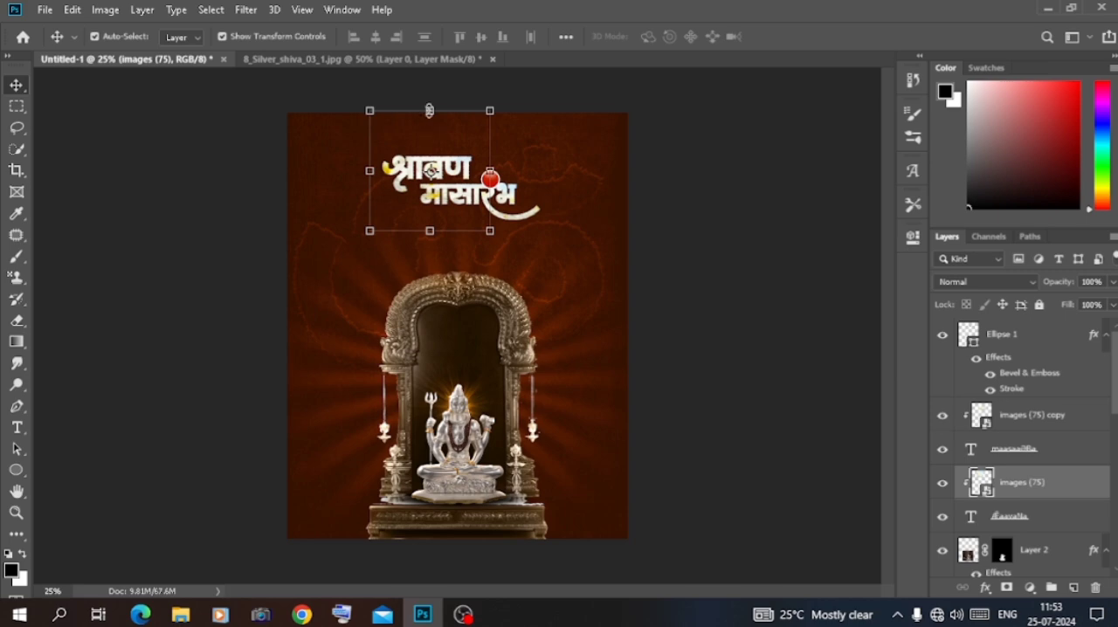
{"action": "left_click_drag", "start_coordinate": [429, 111], "coordinate": [418, 172]}
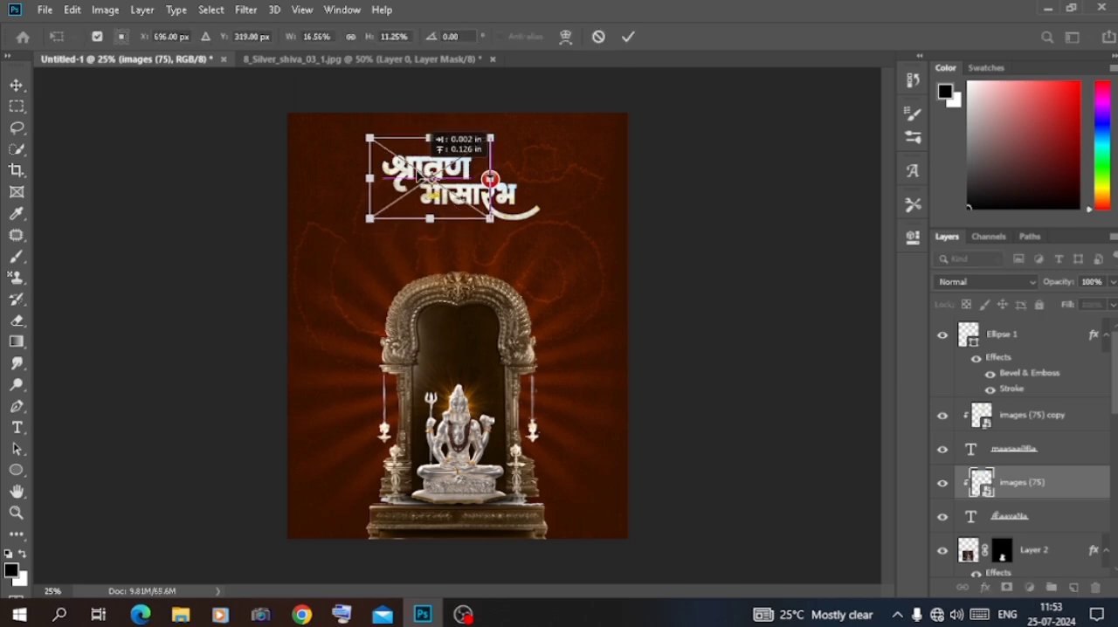
{"action": "left_click", "coordinate": [183, 255]}
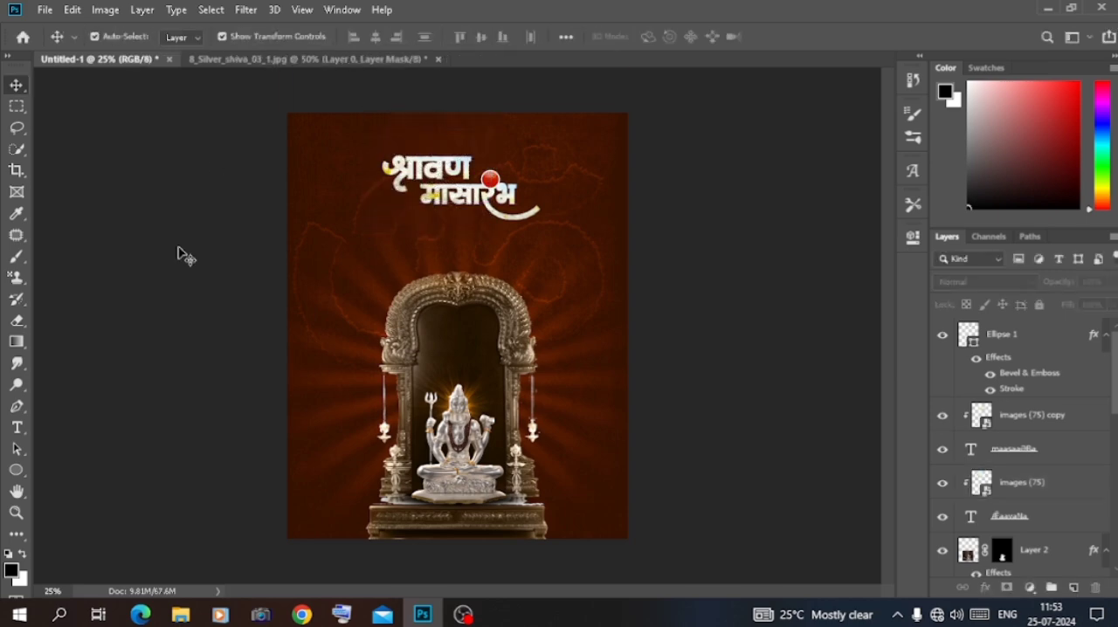
Add a very dark brown drop shadow to the मासारंभ text with 48% opacity, 1 px distance, 13% spread and 161 px size
{"action": "key", "text": "ctrl+plus"}
{"action": "key", "text": "ctrl+plus"}
{"action": "scroll", "coordinate": [182, 254], "scroll_direction": "up", "scroll_amount": 4}
{"action": "left_click", "coordinate": [1075, 451]}
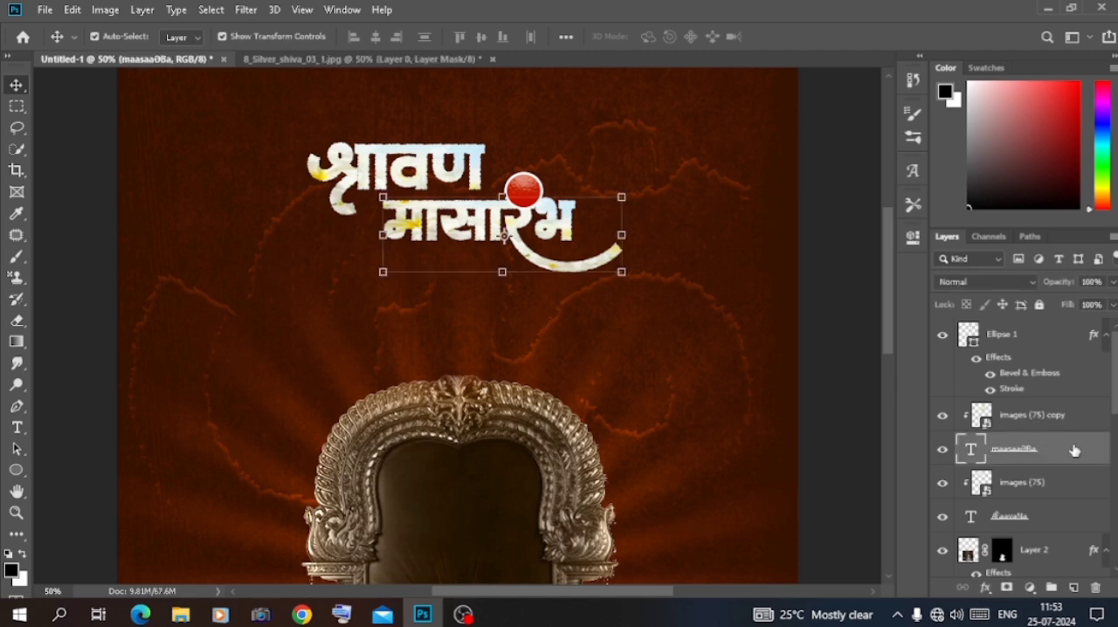
{"action": "double_click", "coordinate": [1074, 449]}
{"action": "left_click", "coordinate": [580, 485]}
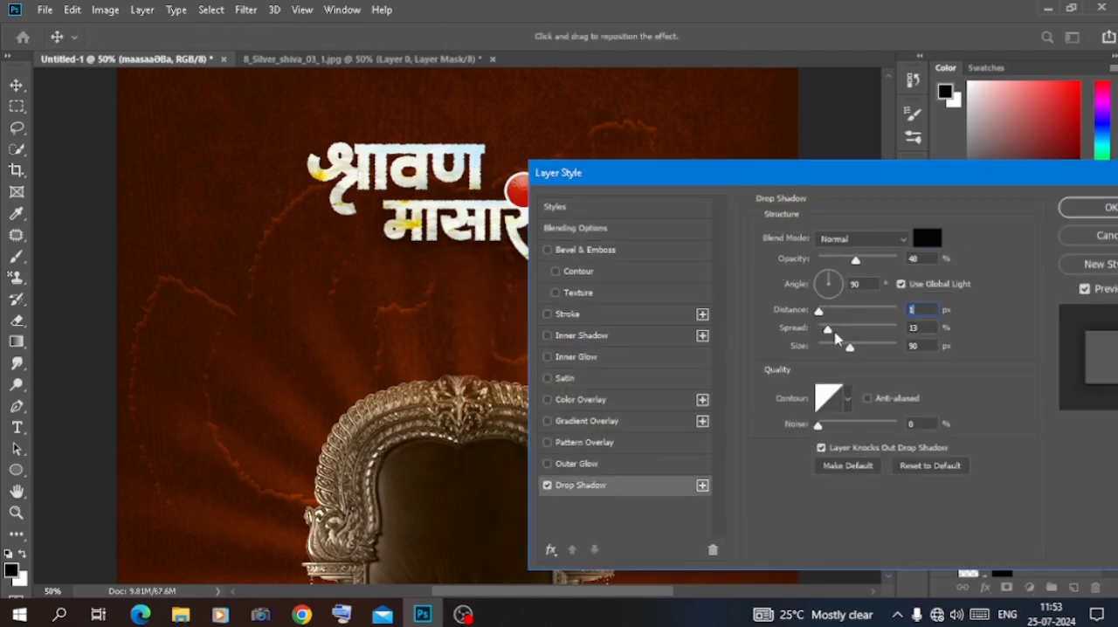
{"action": "left_click", "coordinate": [926, 238]}
{"action": "left_click", "coordinate": [500, 326]}
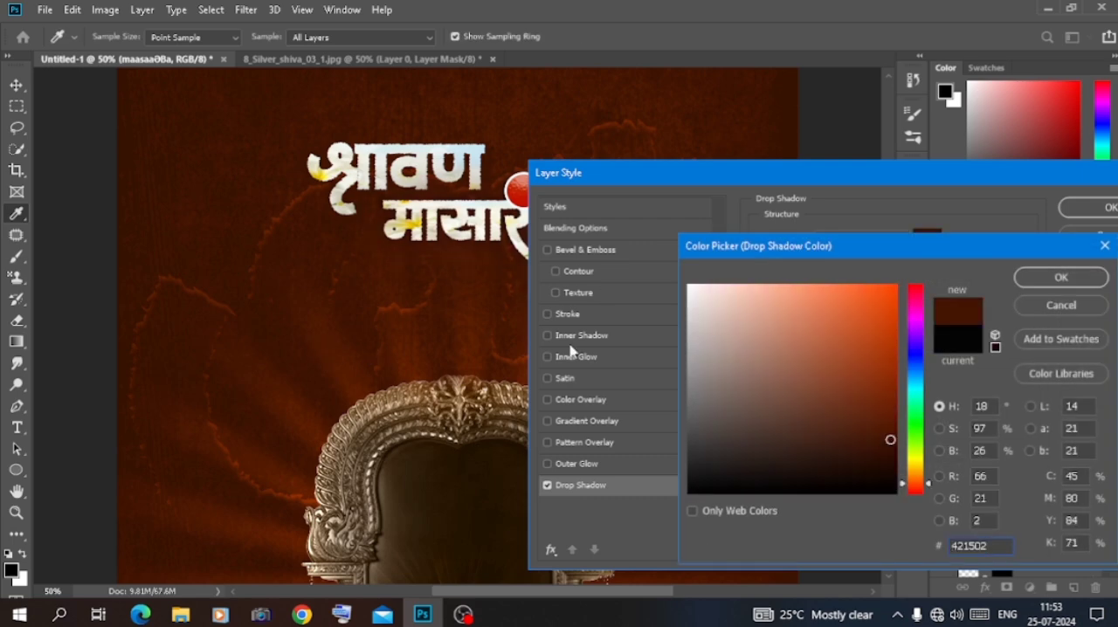
{"action": "left_click", "coordinate": [893, 464]}
{"action": "left_click", "coordinate": [1060, 277]}
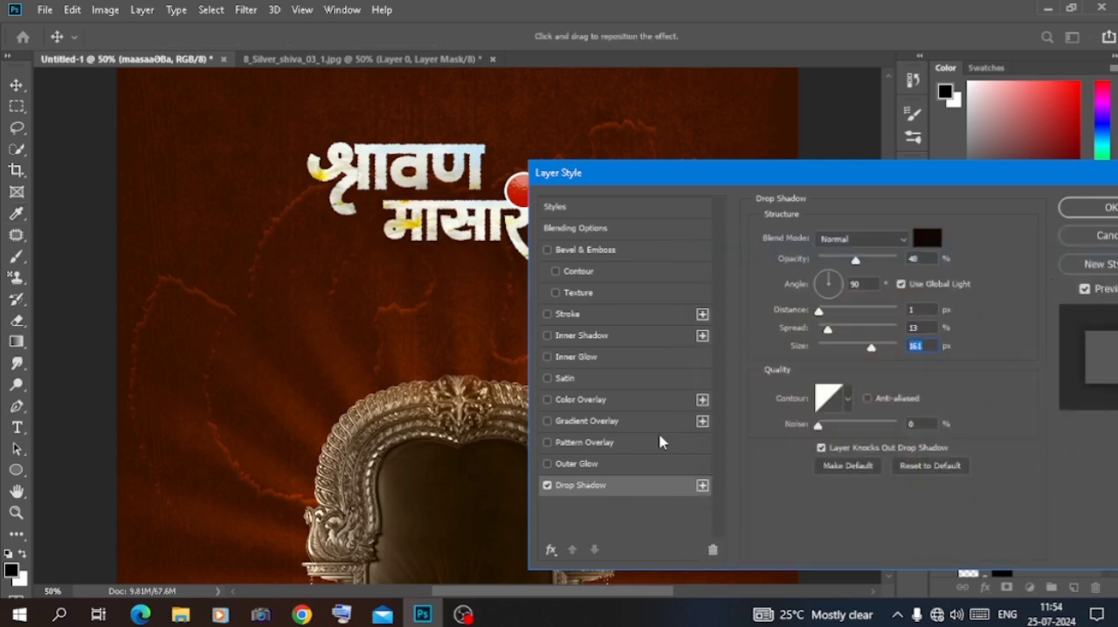
{"action": "left_click", "coordinate": [701, 485]}
{"action": "left_click", "coordinate": [927, 238]}
{"action": "left_click", "coordinate": [717, 316]}
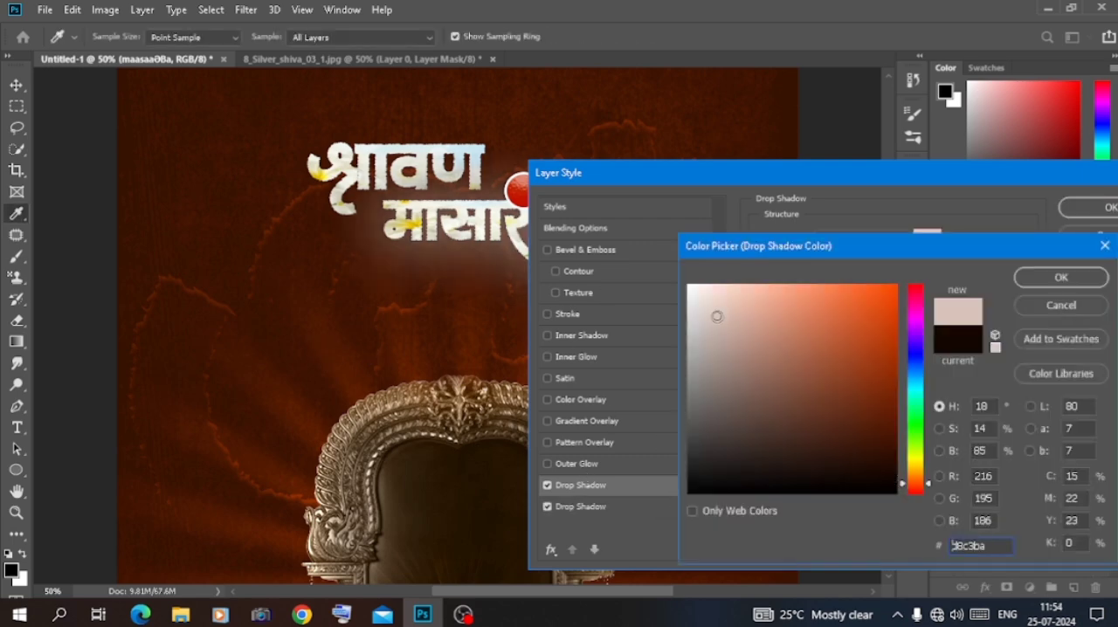
{"action": "left_click", "coordinate": [1074, 310]}
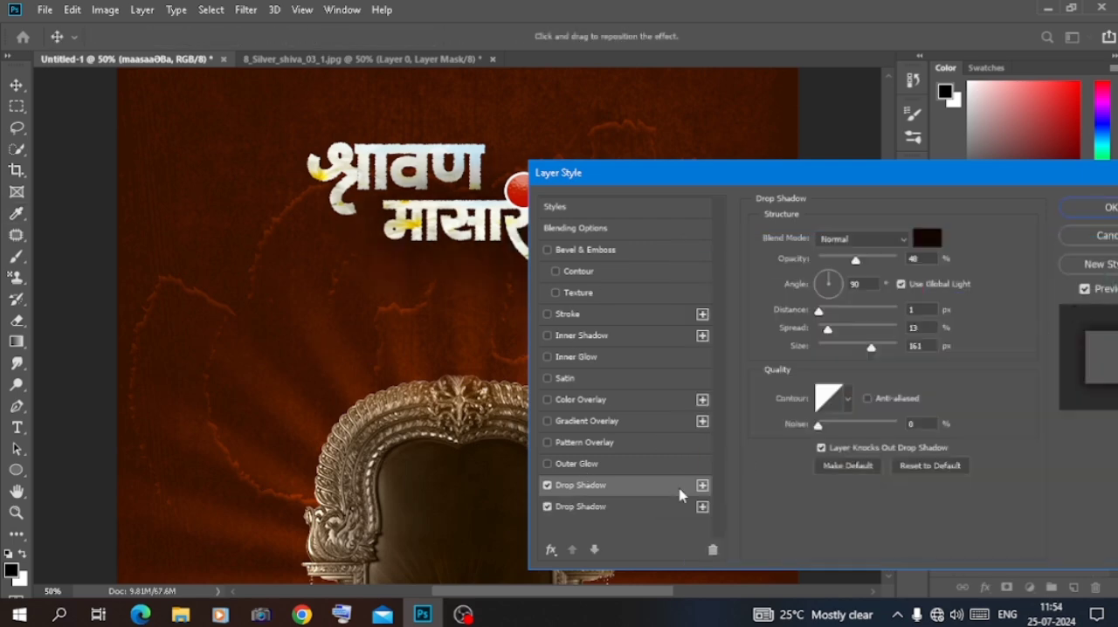
{"action": "left_click", "coordinate": [713, 550]}
Apply the मासारंभ drop shadow and copy its layer style onto the श्रावण text layer
{"action": "left_click", "coordinate": [1103, 207]}
{"action": "right_click", "coordinate": [1014, 449]}
{"action": "left_click", "coordinate": [862, 463]}
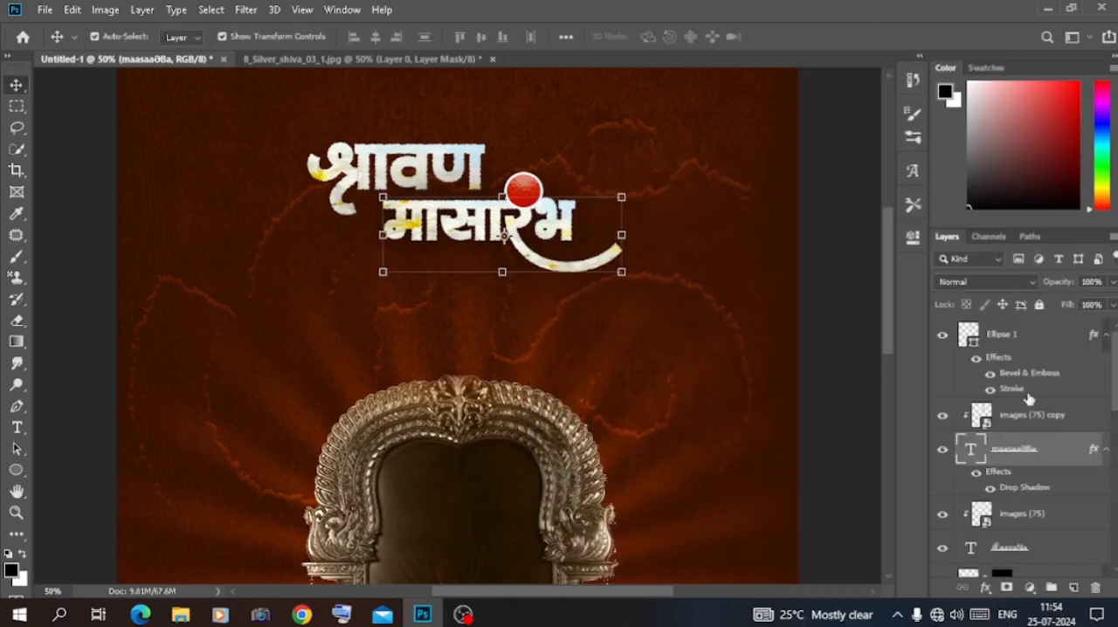
{"action": "right_click", "coordinate": [1024, 546]}
{"action": "left_click", "coordinate": [839, 571]}
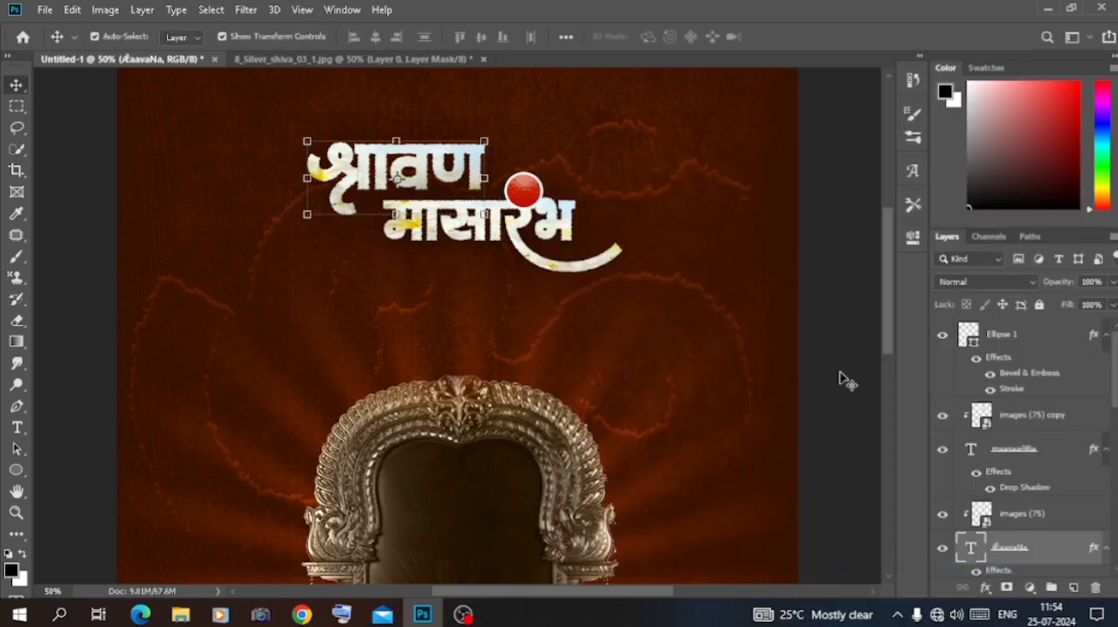
{"action": "key", "text": "ctrl+minus"}
{"action": "key", "text": "ctrl+minus"}
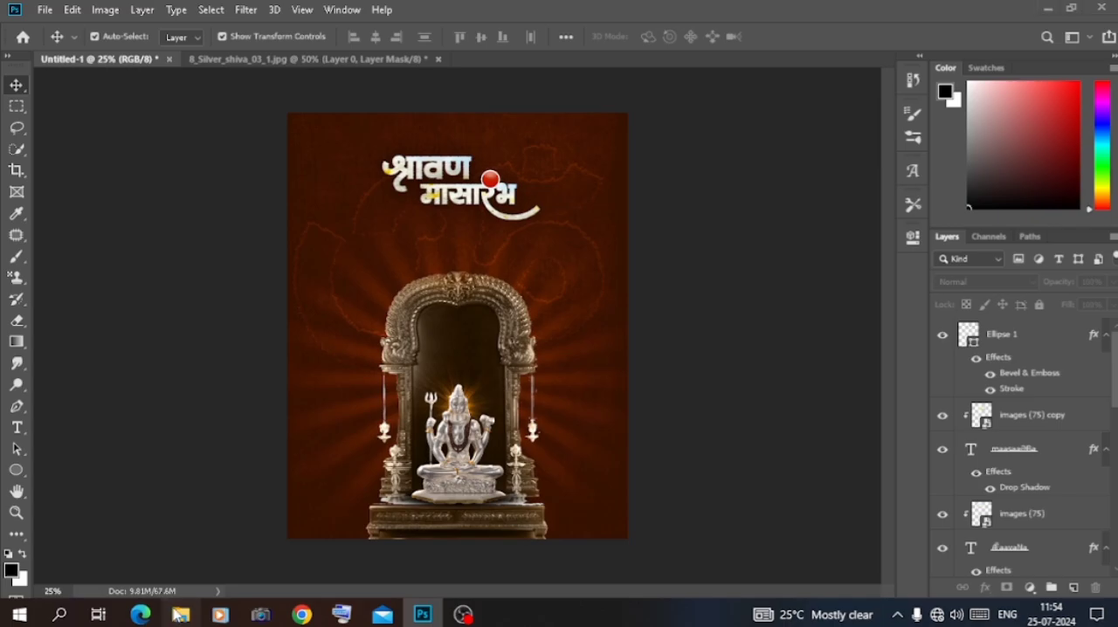
Place the lo1 logo from the Desktop folder and shrink it into the poster's upper-left corner
{"action": "left_click", "coordinate": [179, 614]}
{"action": "left_click", "coordinate": [52, 289]}
{"action": "left_click_drag", "start_coordinate": [654, 212], "coordinate": [367, 428]}
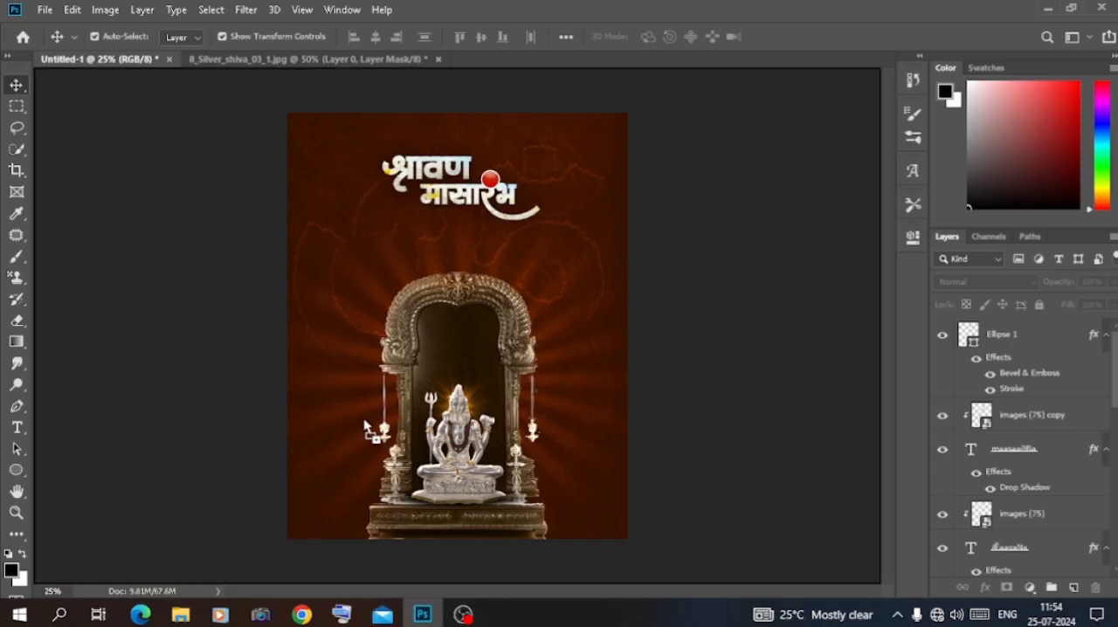
{"action": "left_click_drag", "start_coordinate": [627, 327], "coordinate": [343, 154]}
{"action": "key", "text": "Return"}
{"action": "key", "text": "ctrl+plus"}
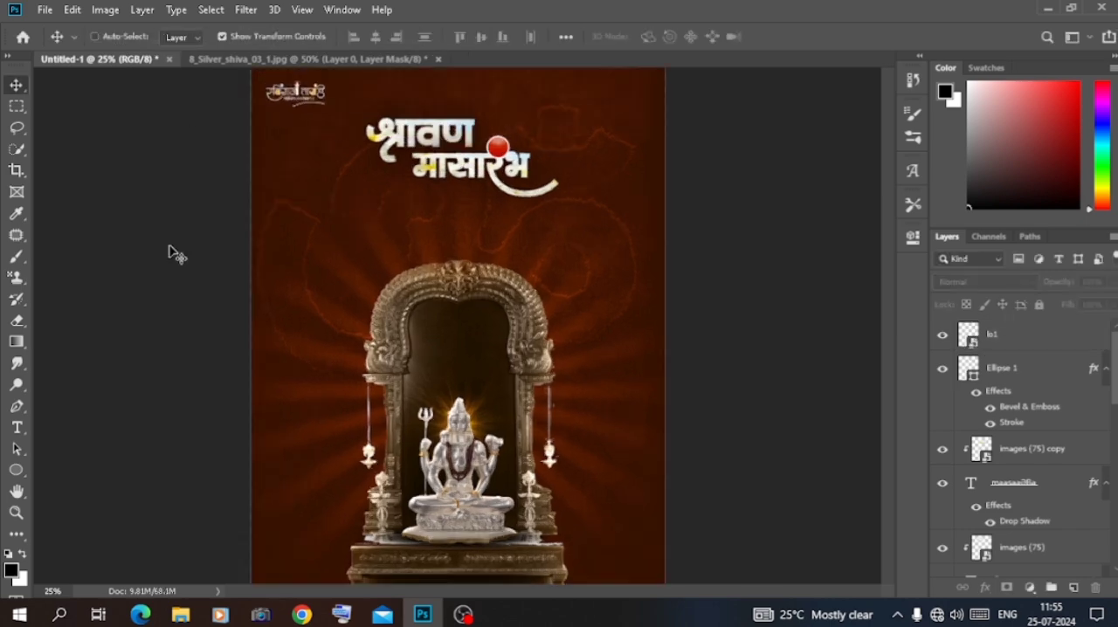
{"action": "left_click_drag", "start_coordinate": [203, 211], "coordinate": [206, 213]}
{"action": "scroll", "coordinate": [324, 150], "scroll_direction": "down", "scroll_amount": 5}
{"action": "key", "text": "ctrl+minus"}
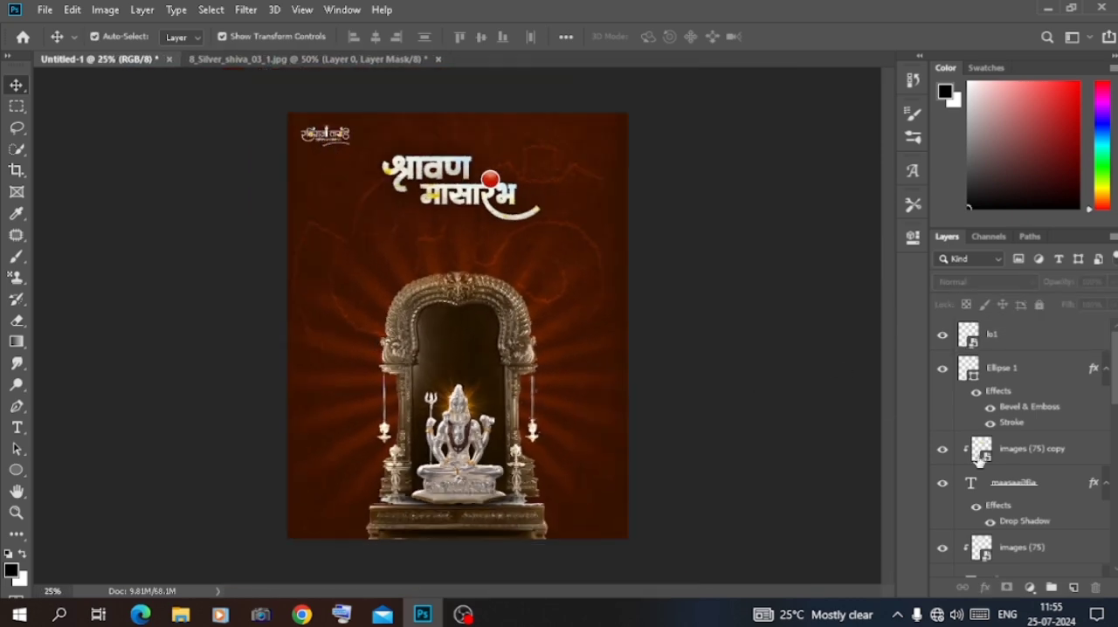
Go through the layer stack from the heading down past Layer 1 to check which poster element each layer holds
{"action": "scroll", "coordinate": [978, 461], "scroll_direction": "down", "scroll_amount": 3}
{"action": "left_click", "coordinate": [1013, 369]}
{"action": "scroll", "coordinate": [1019, 371], "scroll_direction": "down", "scroll_amount": 1}
{"action": "left_click", "coordinate": [1019, 376]}
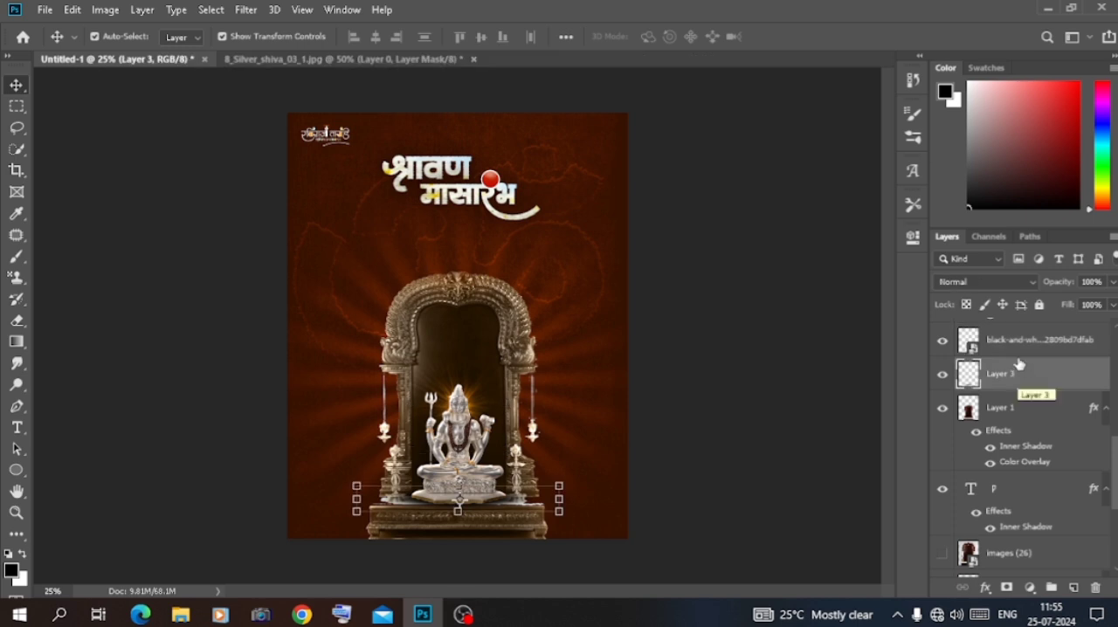
{"action": "left_click", "coordinate": [1020, 351]}
{"action": "scroll", "coordinate": [1021, 351], "scroll_direction": "up", "scroll_amount": 4}
{"action": "scroll", "coordinate": [1015, 446], "scroll_direction": "down", "scroll_amount": 4}
{"action": "scroll", "coordinate": [1015, 445], "scroll_direction": "up", "scroll_amount": 1}
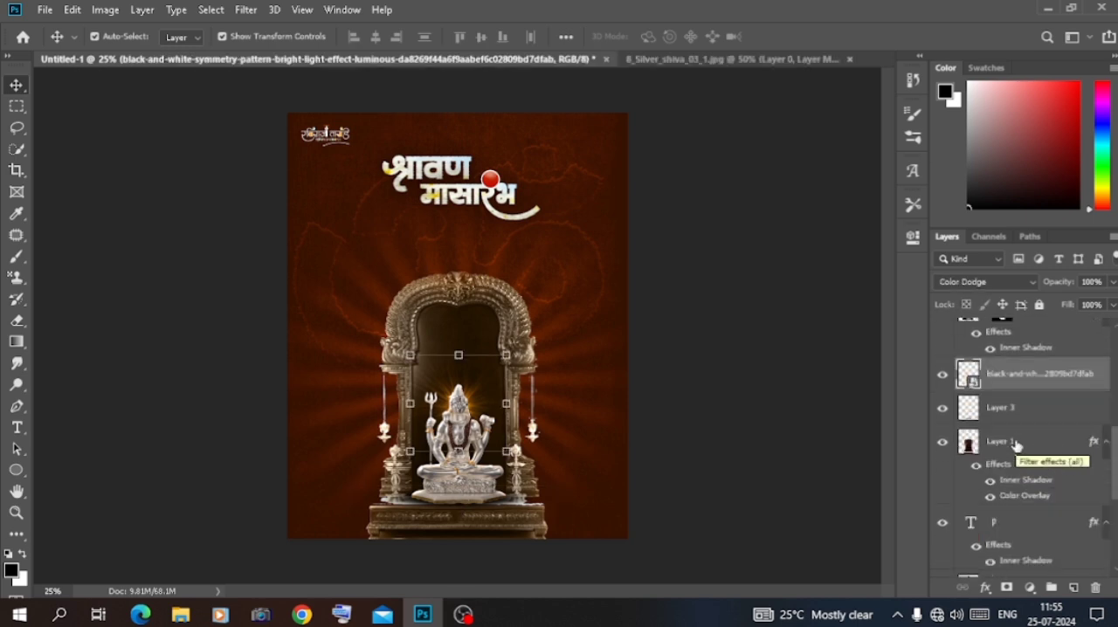
{"action": "scroll", "coordinate": [1016, 444], "scroll_direction": "up", "scroll_amount": 4}
{"action": "left_click", "coordinate": [1007, 474]}
{"action": "scroll", "coordinate": [1018, 478], "scroll_direction": "down", "scroll_amount": 3}
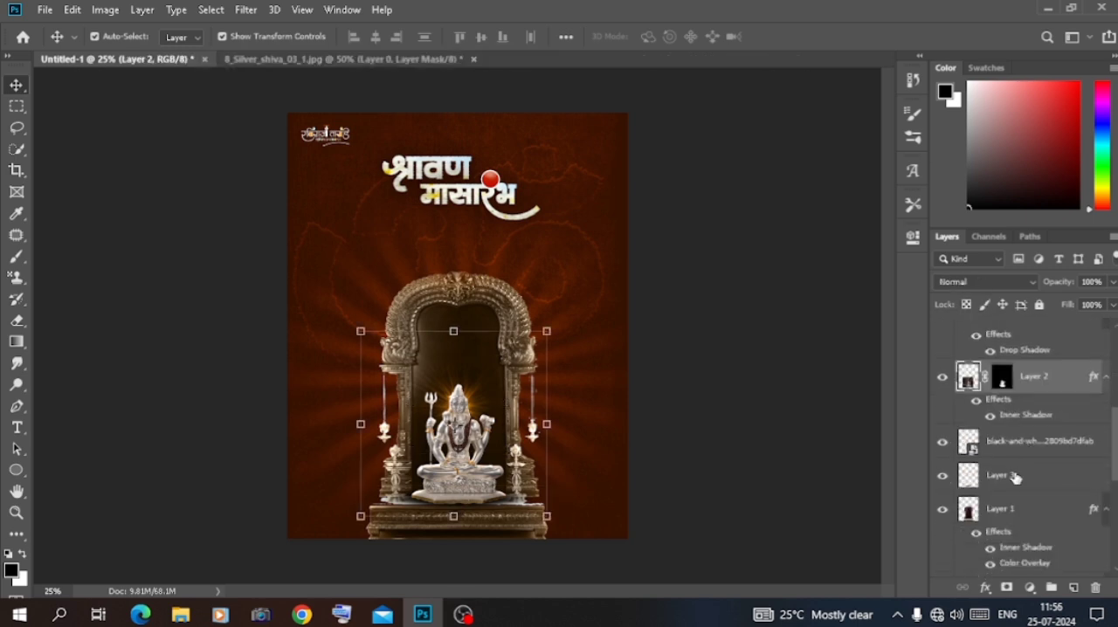
{"action": "left_click", "coordinate": [1026, 452]}
{"action": "left_click", "coordinate": [1016, 477]}
{"action": "left_click", "coordinate": [1021, 508]}
{"action": "scroll", "coordinate": [1024, 494], "scroll_direction": "down", "scroll_amount": 2}
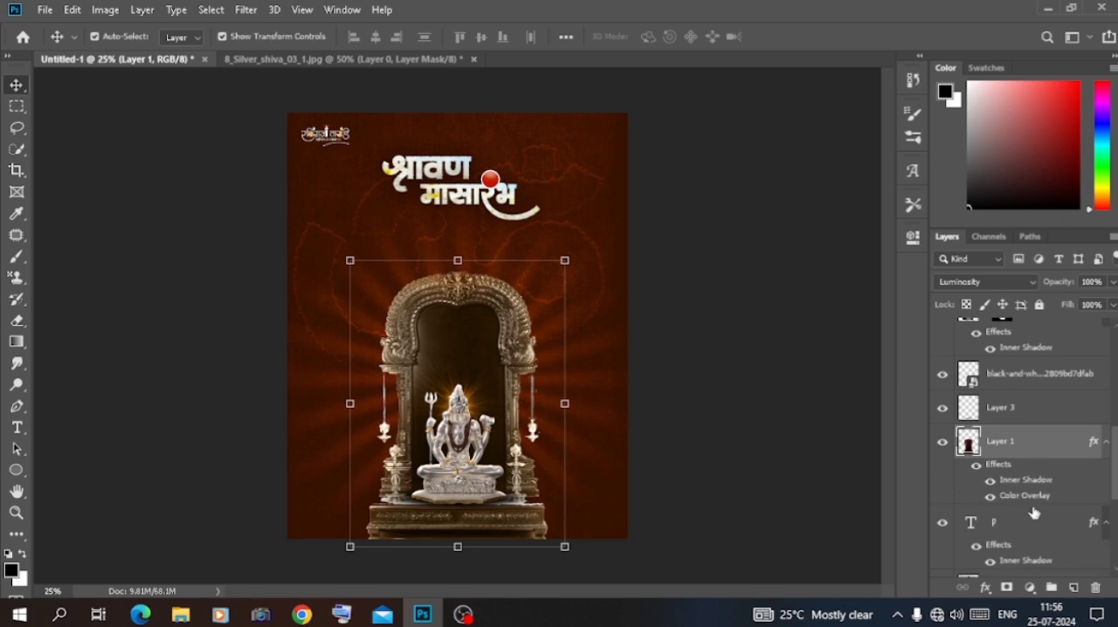
{"action": "scroll", "coordinate": [1034, 513], "scroll_direction": "down", "scroll_amount": 3}
Add a Color Lookup adjustment layer above the kindpng_1093866 sunburst layer and try the 2Strip.look 3DLUT file
{"action": "left_click", "coordinate": [1045, 488]}
{"action": "left_click", "coordinate": [1029, 586]}
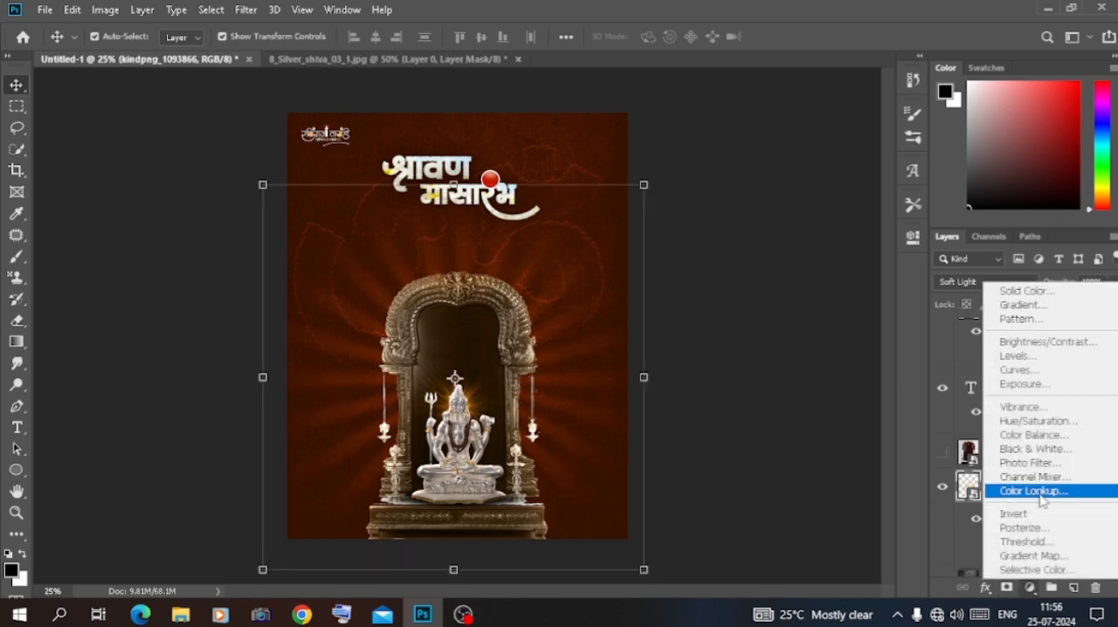
{"action": "left_click", "coordinate": [961, 492]}
{"action": "left_click", "coordinate": [804, 277]}
{"action": "left_click", "coordinate": [807, 66]}
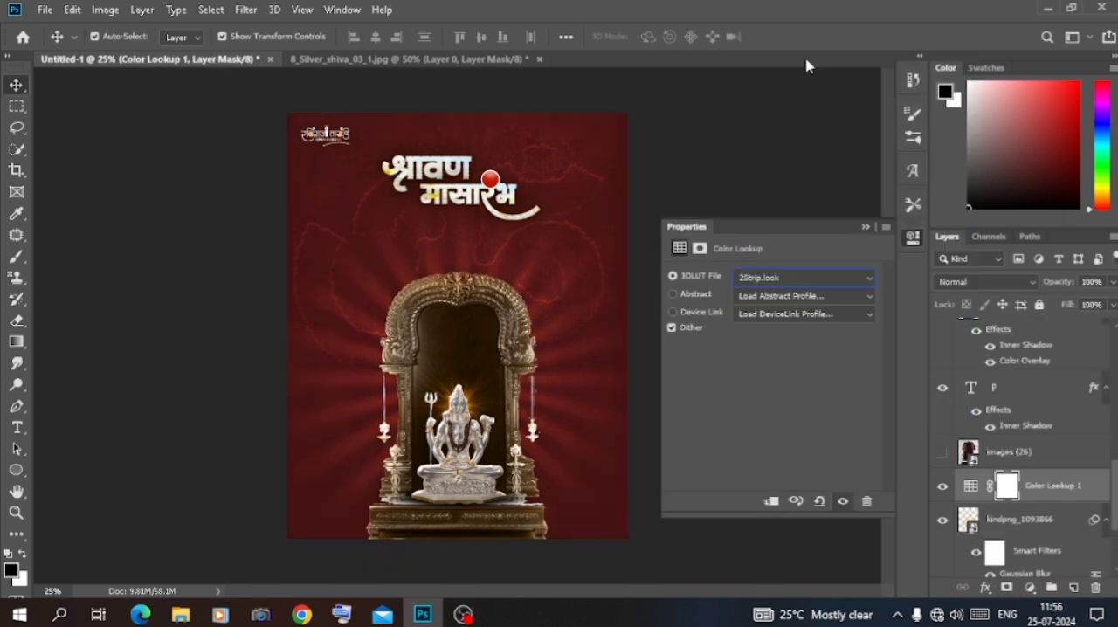
{"action": "left_click", "coordinate": [866, 226]}
Add a second Color Lookup adjustment above the Shiva idol on Layer 2 with the 2Strip.look 3DLUT file
{"action": "scroll", "coordinate": [1036, 489], "scroll_direction": "up", "scroll_amount": 3}
{"action": "left_click", "coordinate": [1038, 513]}
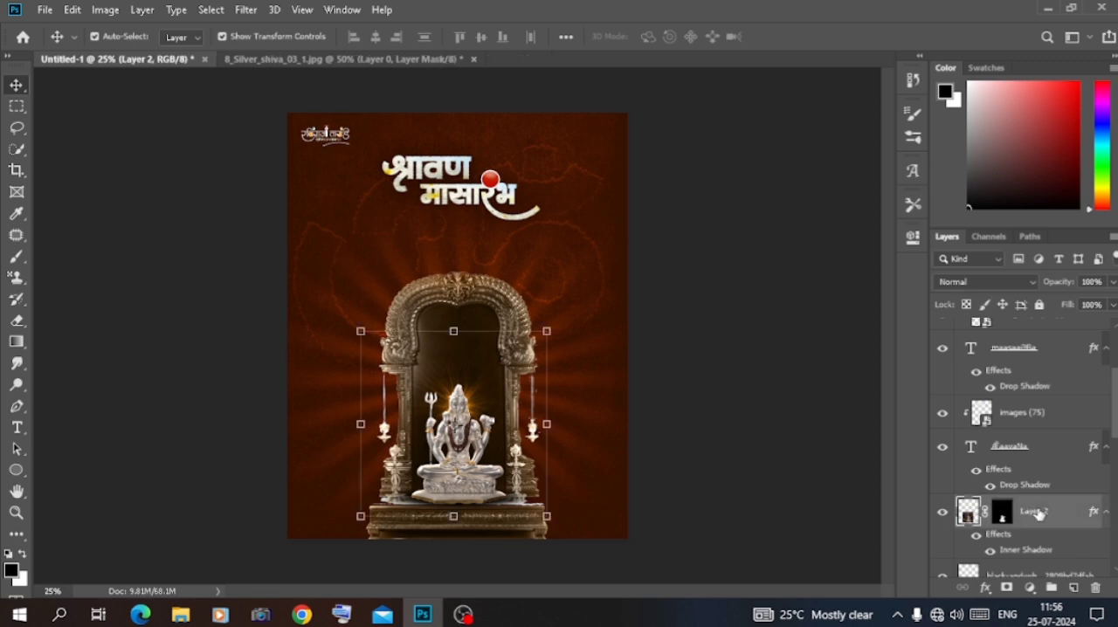
{"action": "left_click", "coordinate": [1028, 586]}
{"action": "left_click", "coordinate": [961, 495]}
{"action": "left_click", "coordinate": [804, 277]}
{"action": "left_click", "coordinate": [797, 68]}
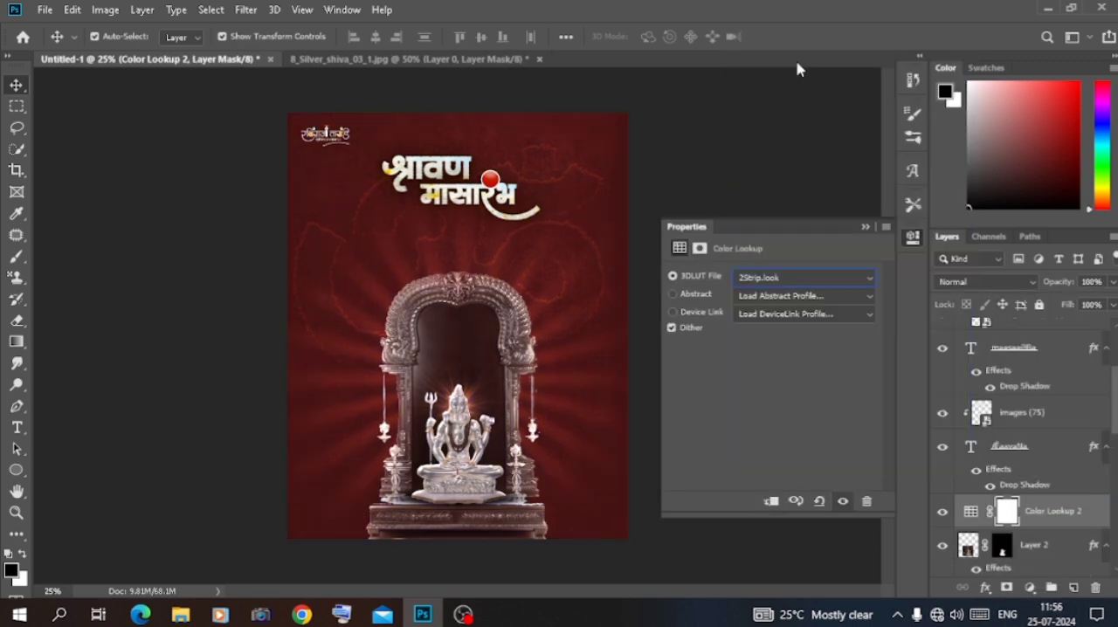
Try successive 3DLUT presets on Color Lookup 2 and choose LateSunset.3DL
{"action": "key", "text": "Down"}
{"action": "key", "text": "Down"}
{"action": "key", "text": "Down"}
{"action": "key", "text": "Up"}
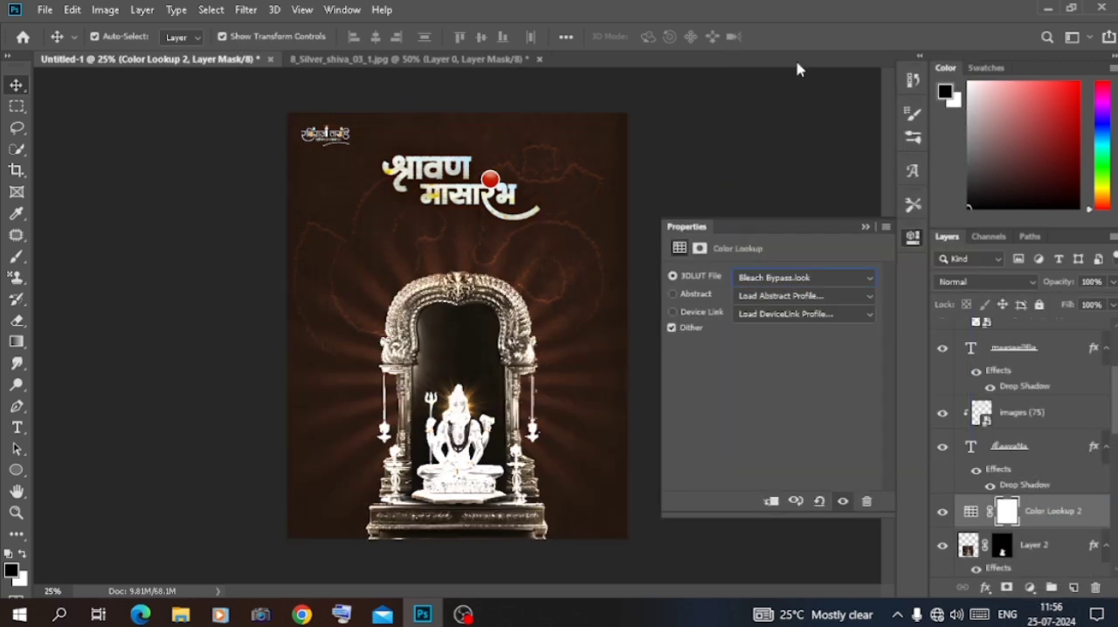
{"action": "key", "text": "Down"}
{"action": "key", "text": "Down"}
{"action": "key", "text": "Down"}
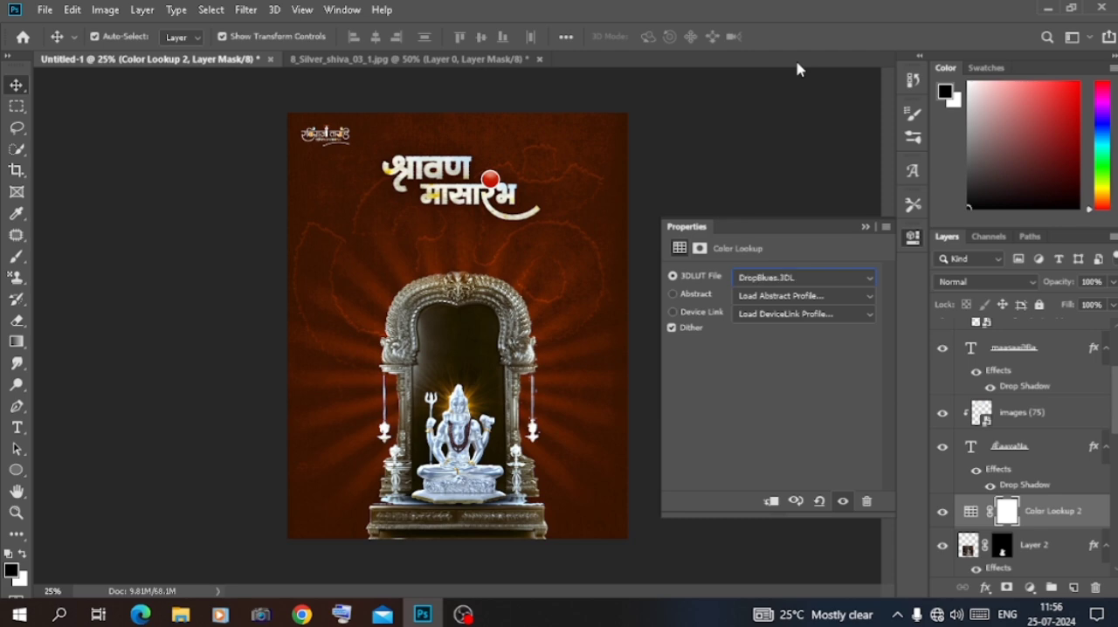
{"action": "key", "text": "Down"}
{"action": "key", "text": "Down"}
{"action": "key", "text": "Down"}
{"action": "key", "text": "Down"}
{"action": "key", "text": "Down"}
{"action": "key", "text": "Down"}
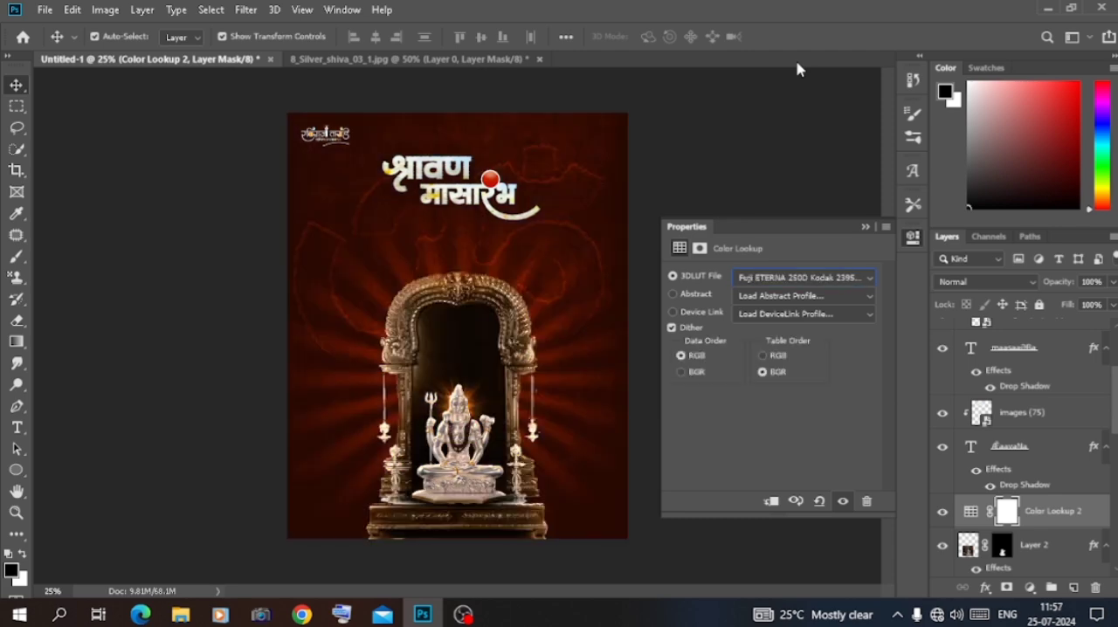
{"action": "key", "text": "Down"}
{"action": "key", "text": "Down"}
{"action": "key", "text": "Down"}
{"action": "key", "text": "Down"}
{"action": "key", "text": "Down"}
{"action": "key", "text": "Down"}
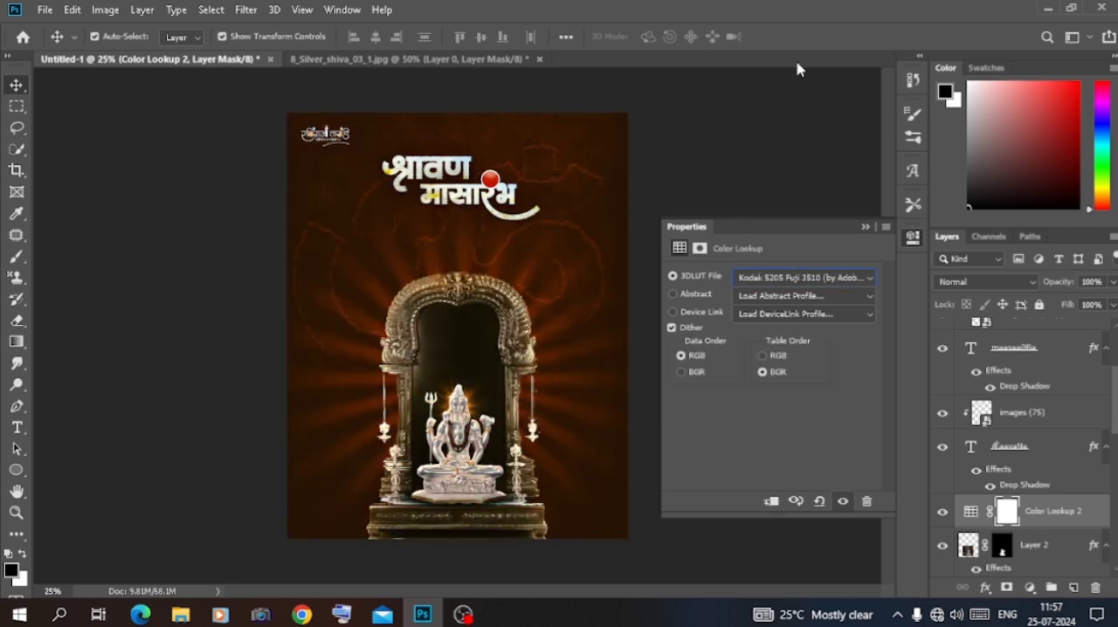
{"action": "key", "text": "Down"}
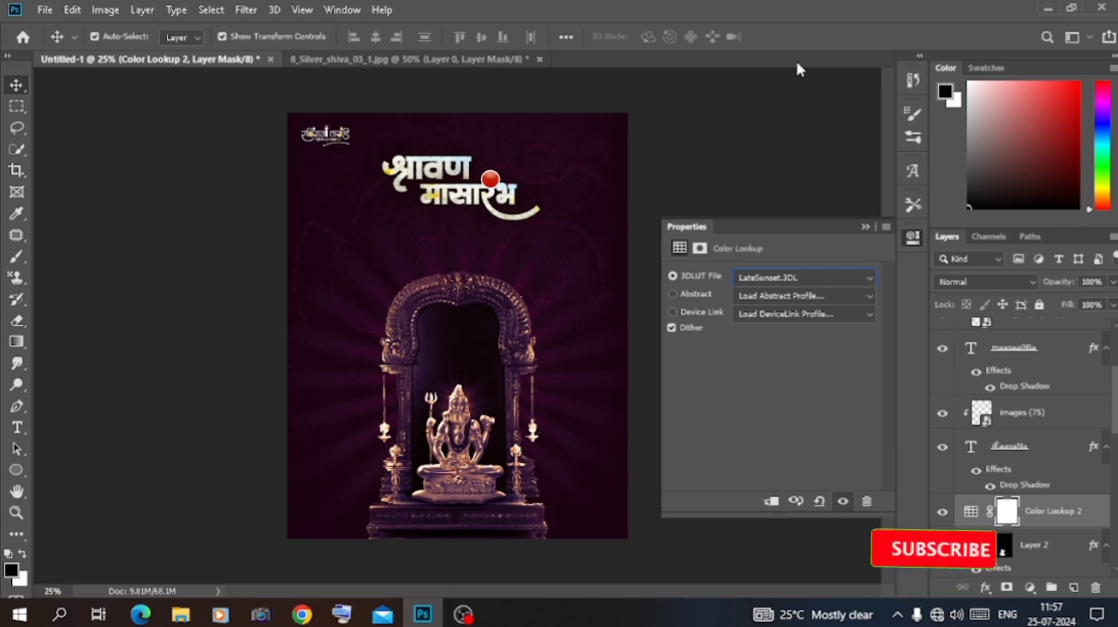
{"action": "left_click", "coordinate": [865, 228]}
Move the Color Lookup 2 adjustment down the stack to directly below Layer 1, the shrine
{"action": "scroll", "coordinate": [1024, 385], "scroll_direction": "down", "scroll_amount": 5}
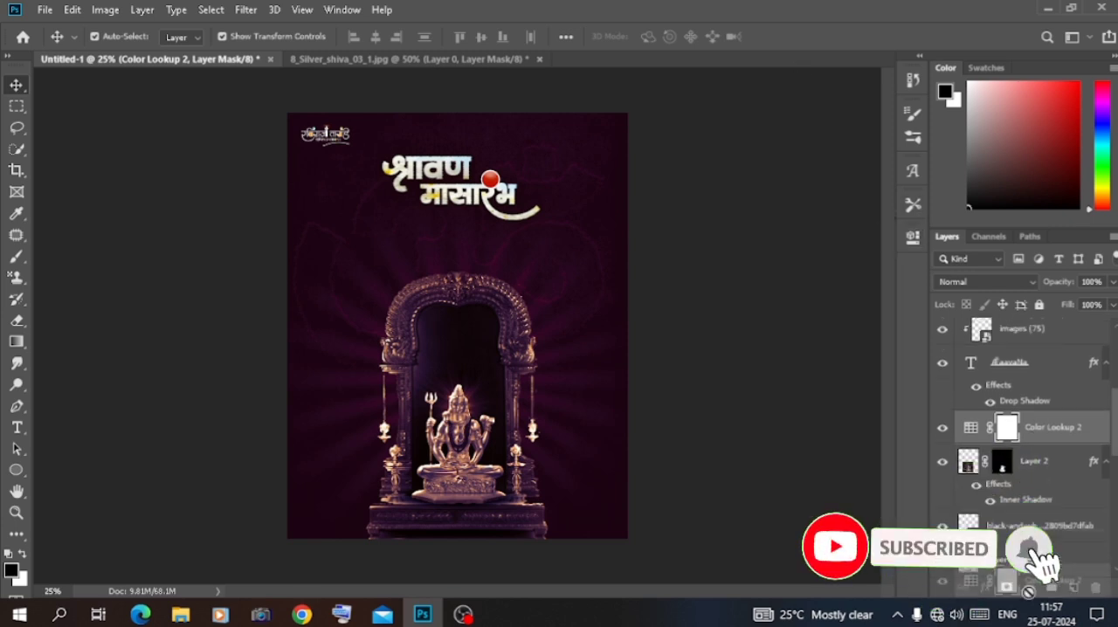
{"action": "left_click_drag", "start_coordinate": [1026, 350], "coordinate": [1028, 519]}
{"action": "left_click", "coordinate": [1013, 418]}
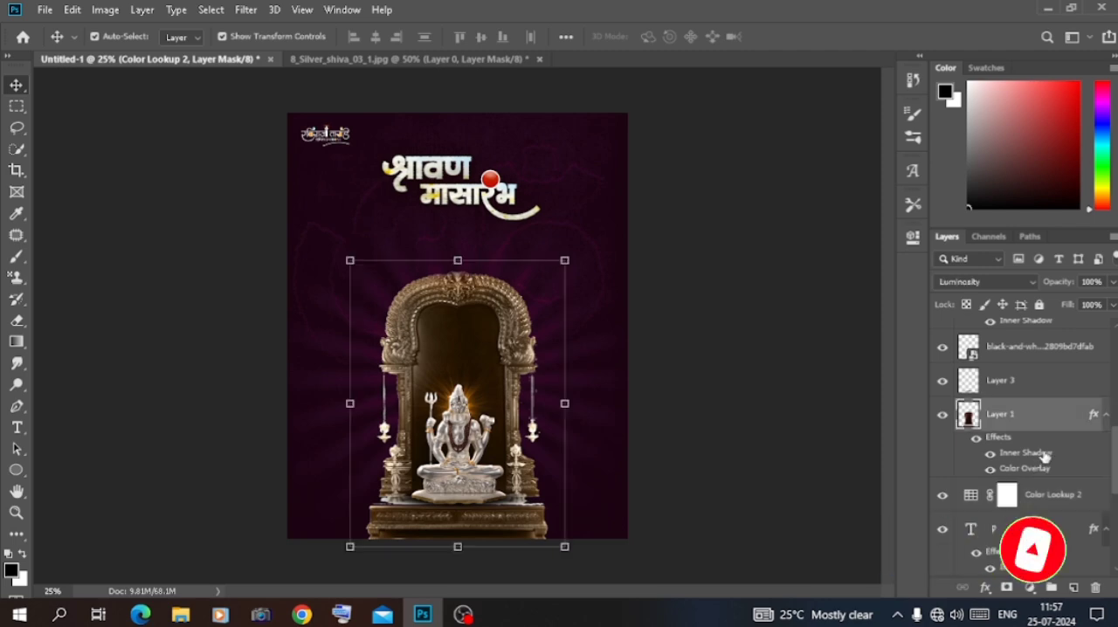
Try dark plum 2d0822, brown 452c28 and orange ad640e as the shrine layer's Color Overlay colour
{"action": "double_click", "coordinate": [1044, 455]}
{"action": "left_click", "coordinate": [1046, 242]}
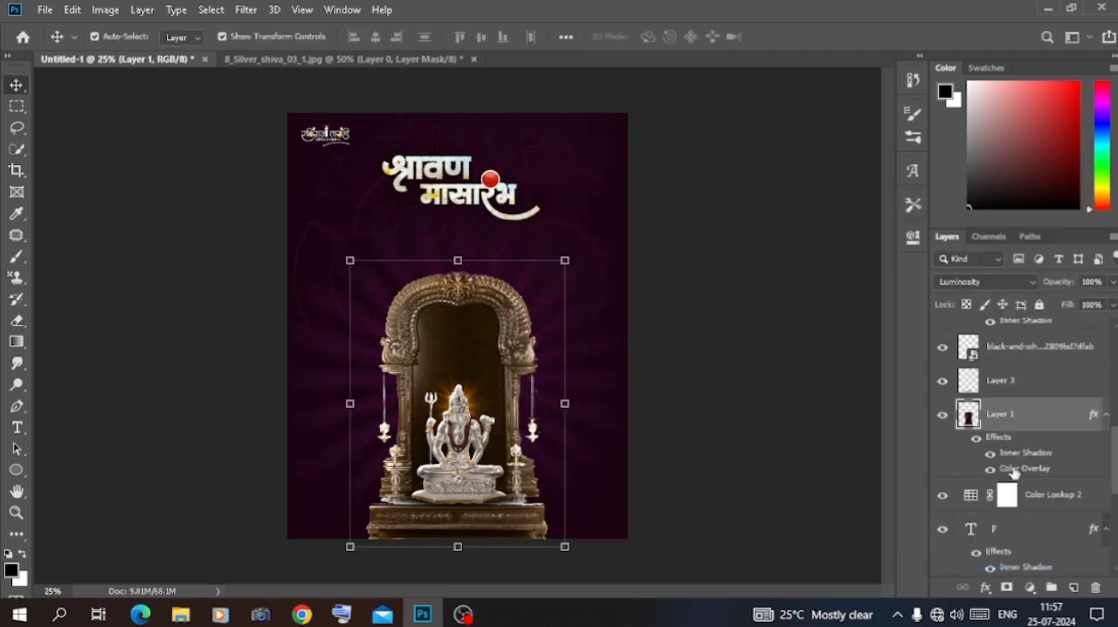
{"action": "double_click", "coordinate": [1012, 469]}
{"action": "left_click", "coordinate": [874, 240]}
{"action": "left_click", "coordinate": [363, 344]}
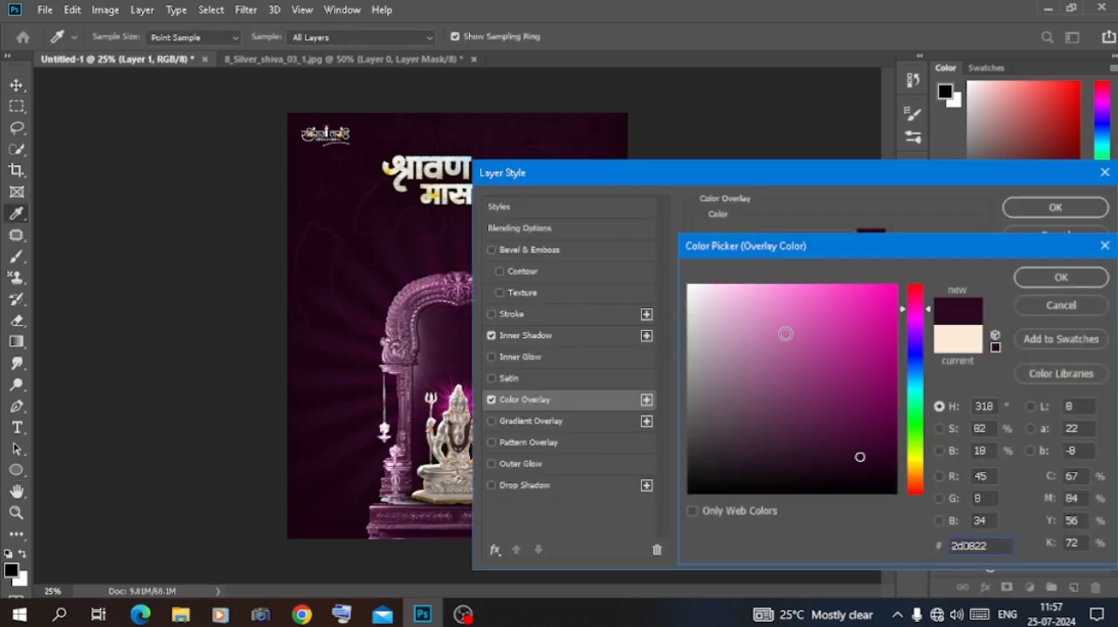
{"action": "mouse_move", "coordinate": [784, 287]}
{"action": "left_mouse_down"}
{"action": "mouse_move", "coordinate": [686, 280]}
{"action": "mouse_move", "coordinate": [803, 461]}
{"action": "left_mouse_up"}
{"action": "left_click", "coordinate": [725, 287]}
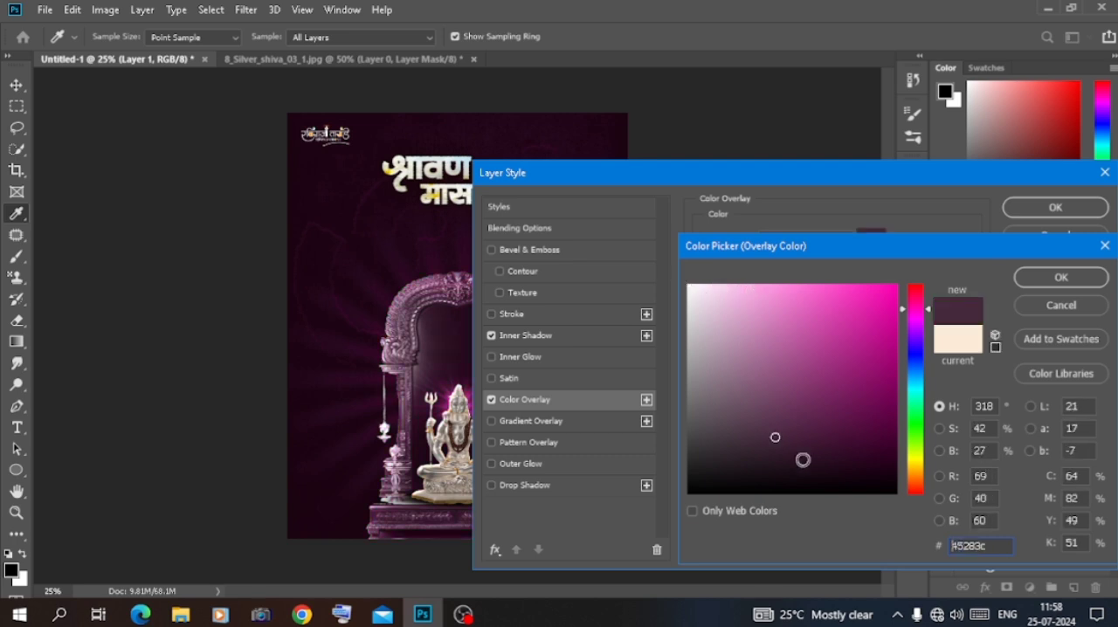
{"action": "left_click", "coordinate": [918, 463]}
{"action": "left_click_drag", "start_coordinate": [917, 478], "coordinate": [918, 490]}
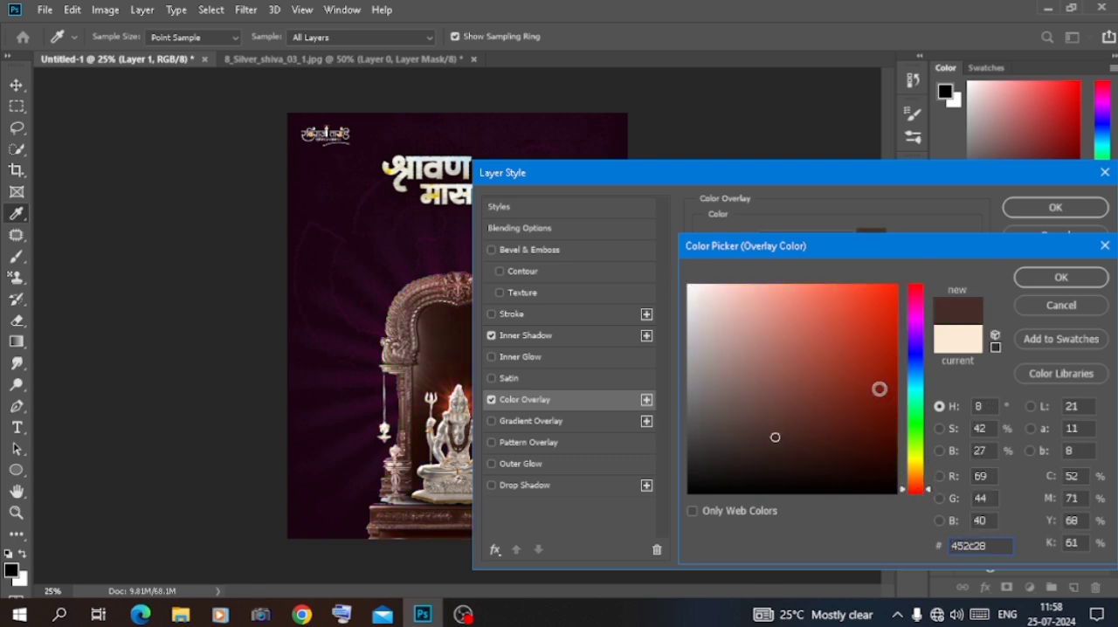
{"action": "left_click", "coordinate": [881, 352]}
{"action": "left_click", "coordinate": [917, 476]}
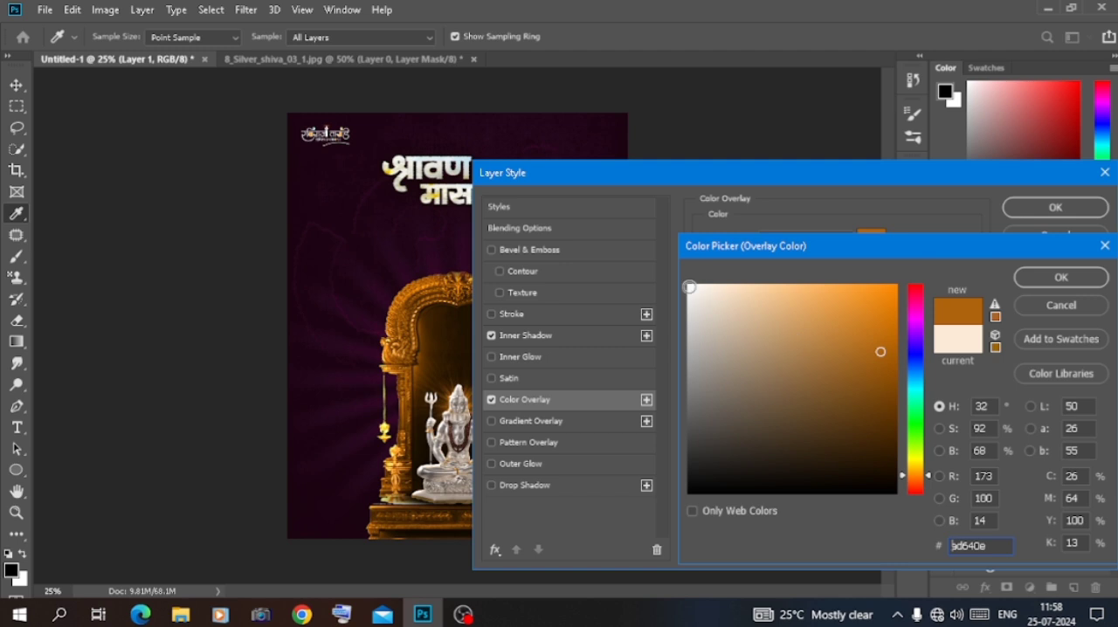
Set the shrine layer's Color Overlay to light pink f6b6e3, based on the poster's purple, and apply the style
{"action": "left_click_drag", "start_coordinate": [690, 287], "coordinate": [742, 292]}
{"action": "left_click", "coordinate": [354, 300]}
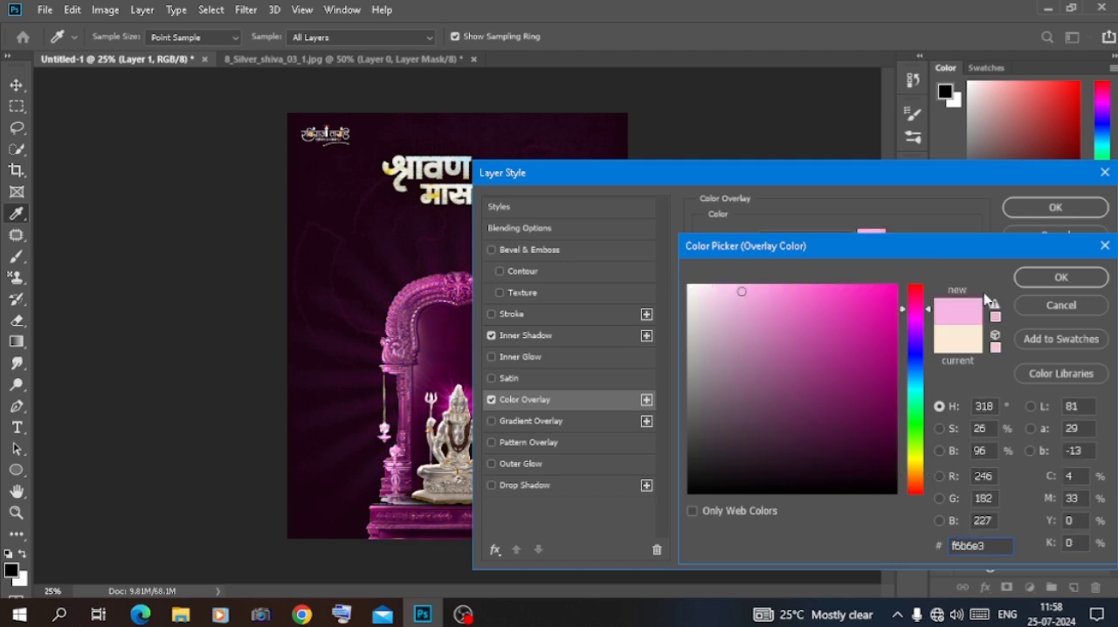
{"action": "left_click", "coordinate": [1059, 278]}
{"action": "left_click", "coordinate": [1054, 207]}
Hide the Color Overlay and Inner Shadow effects of Layer 1 and set its blending mode to Normal
{"action": "scroll", "coordinate": [1021, 385], "scroll_direction": "up", "scroll_amount": 1}
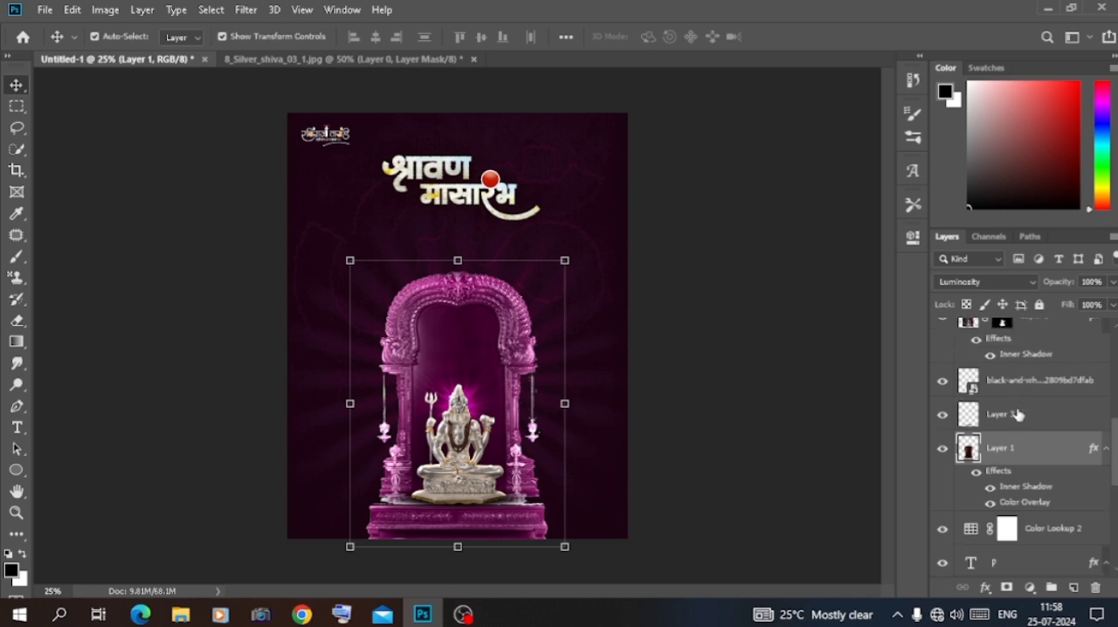
{"action": "left_click", "coordinate": [990, 502]}
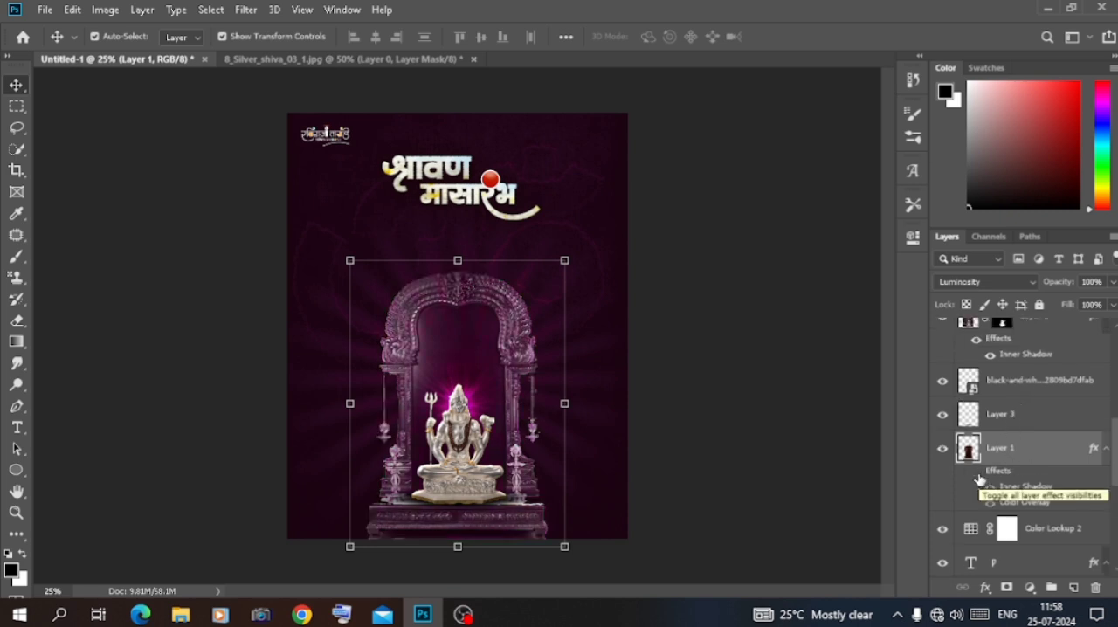
{"action": "left_click", "coordinate": [984, 281]}
{"action": "left_click", "coordinate": [952, 205]}
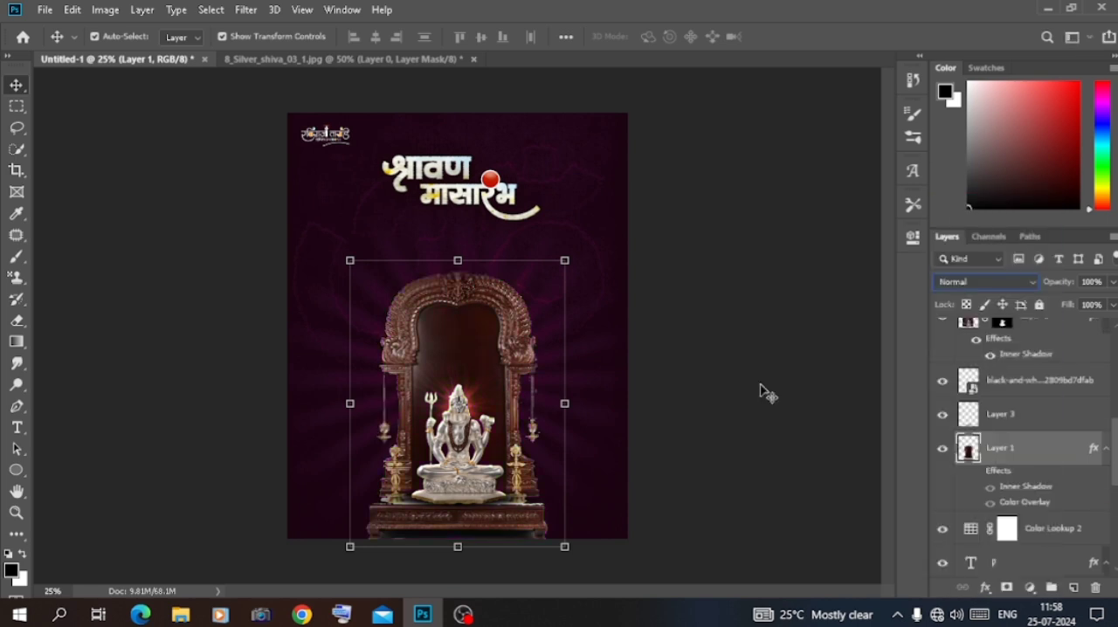
{"action": "left_click", "coordinate": [990, 486]}
{"action": "left_click", "coordinate": [990, 486]}
In the Camera Raw Filter for Layer 1, set contrast +24, highlights +22, shadows +18, whites +23 and clarity +36
{"action": "left_click", "coordinate": [245, 9]}
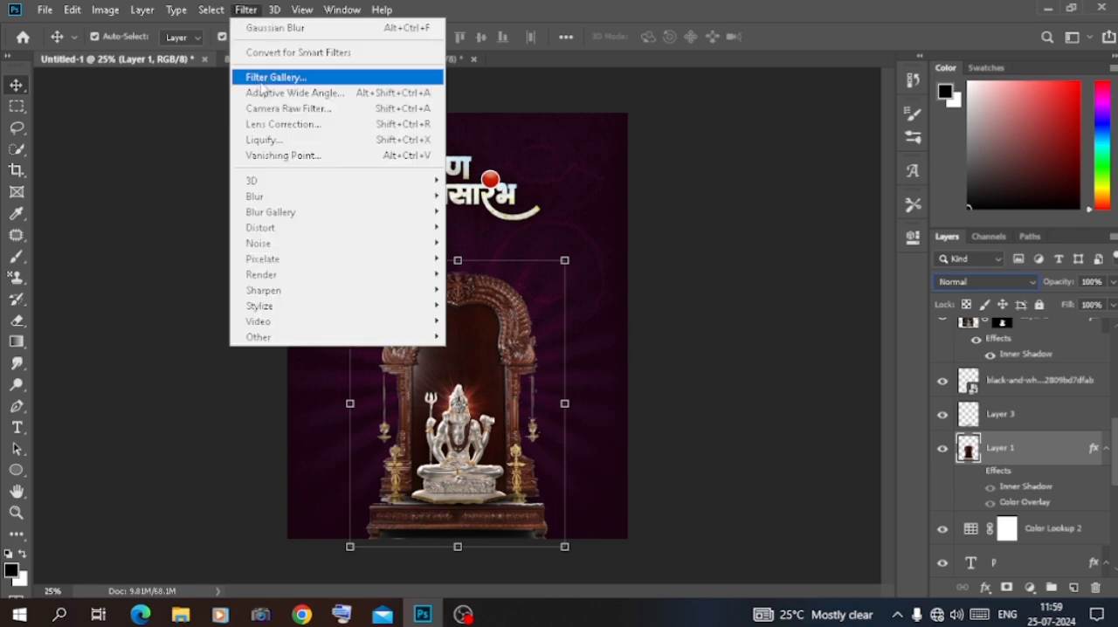
{"action": "left_click", "coordinate": [274, 110]}
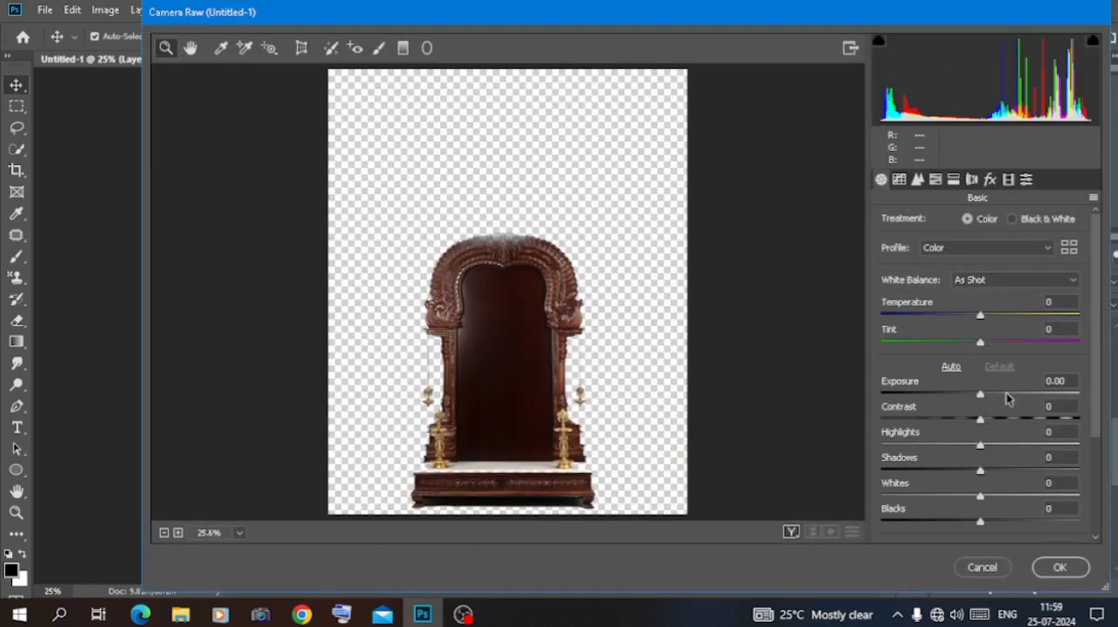
{"action": "left_click", "coordinate": [1004, 419]}
{"action": "left_click", "coordinate": [1003, 444]}
{"action": "left_click", "coordinate": [1004, 496]}
{"action": "left_click", "coordinate": [998, 470]}
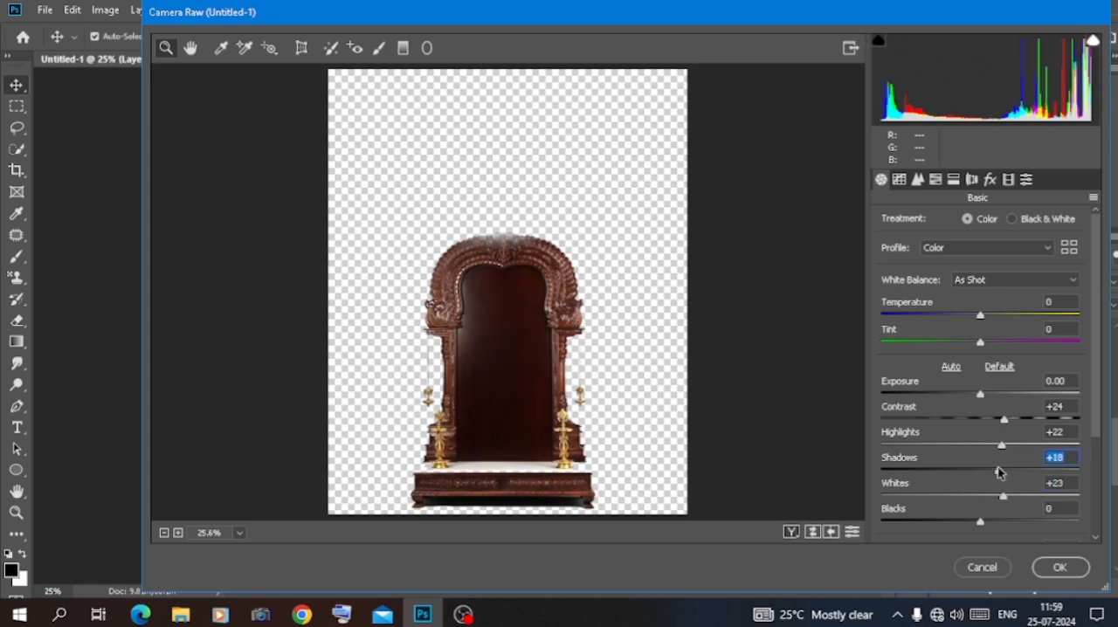
{"action": "scroll", "coordinate": [1003, 490], "scroll_direction": "down", "scroll_amount": 2}
{"action": "left_click", "coordinate": [1014, 494]}
{"action": "scroll", "coordinate": [1005, 476], "scroll_direction": "down", "scroll_amount": 1}
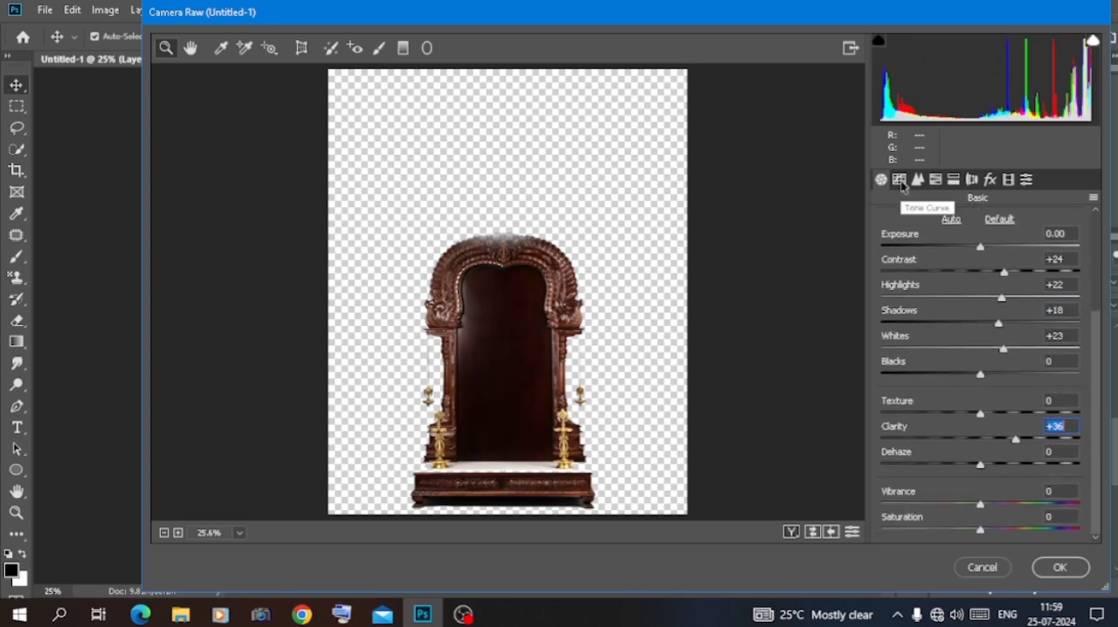
Set the shrine's parametric tone curve to highlights +14, lights +13 and darks +15, and apply the Camera Raw Filter
{"action": "left_click", "coordinate": [900, 180]}
{"action": "left_click", "coordinate": [994, 481]}
{"action": "left_click", "coordinate": [994, 506]}
{"action": "left_click", "coordinate": [995, 531]}
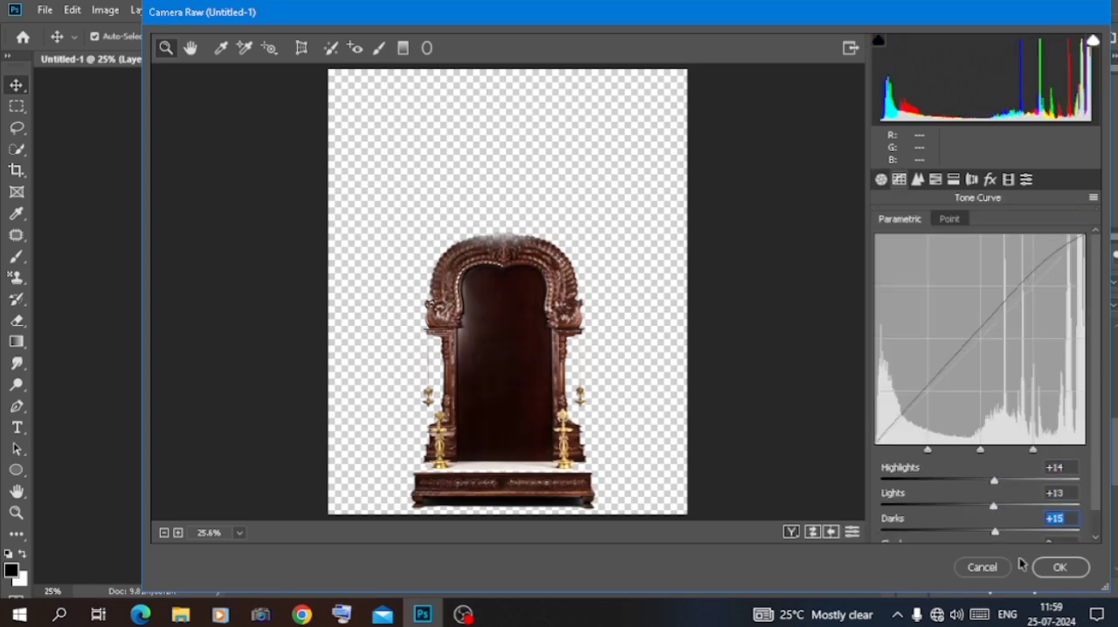
{"action": "left_click", "coordinate": [1055, 568]}
Reapply the last Camera Raw settings to Layer 2 and add contrast +25, clarity +23, vibrance +16 and saturation +15
{"action": "left_click", "coordinate": [245, 10]}
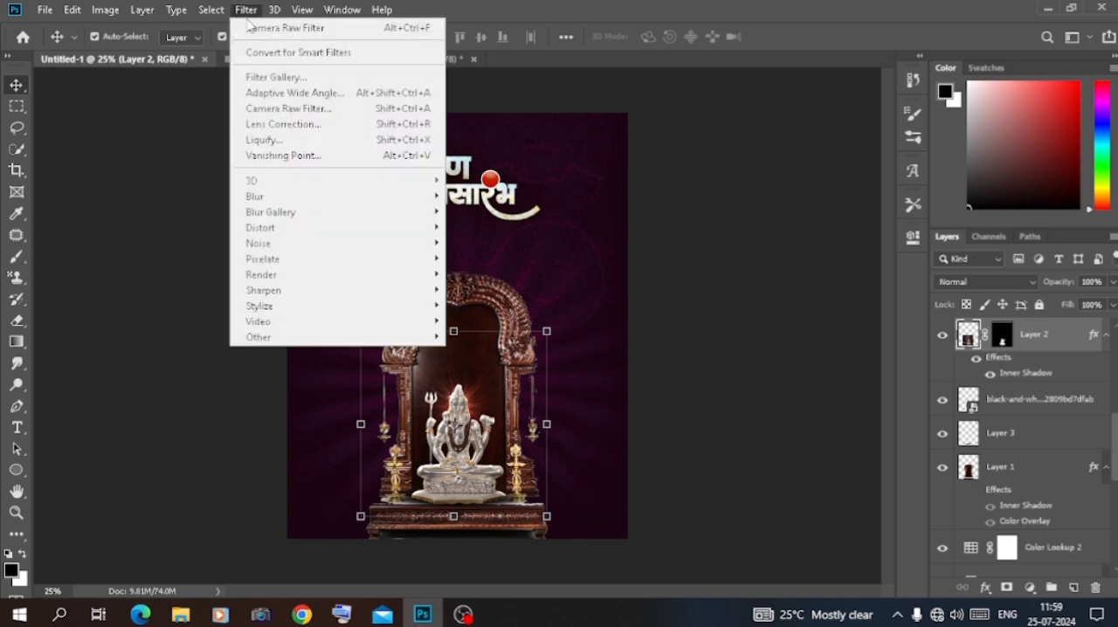
{"action": "left_click", "coordinate": [264, 28]}
{"action": "left_click", "coordinate": [245, 9]}
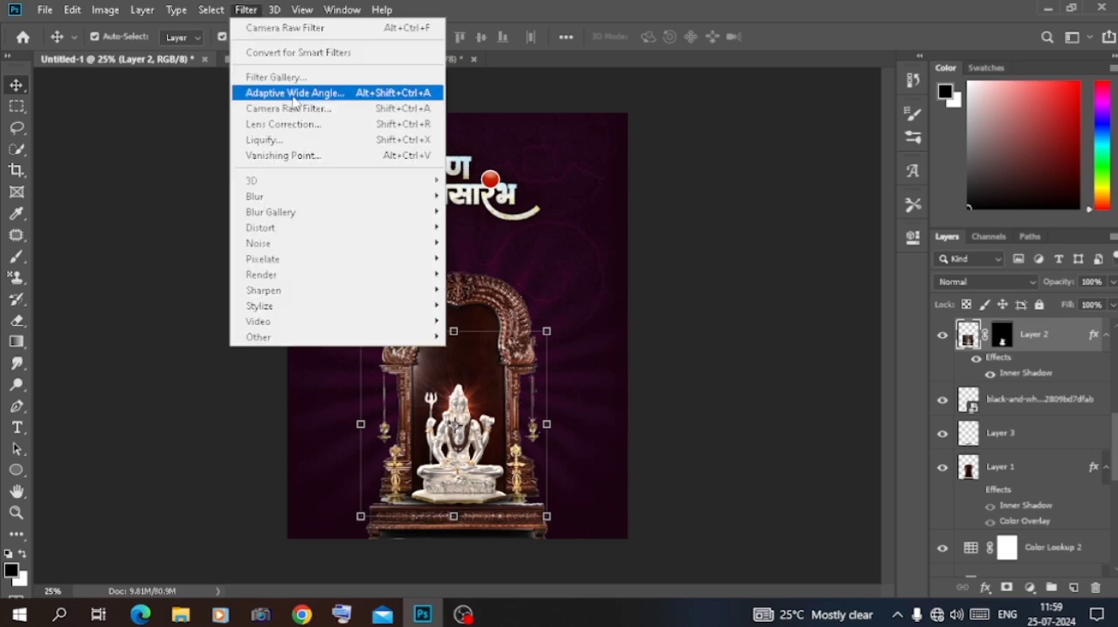
{"action": "left_click", "coordinate": [289, 109]}
{"action": "left_click", "coordinate": [1005, 421]}
{"action": "scroll", "coordinate": [1005, 402], "scroll_direction": "down", "scroll_amount": 1}
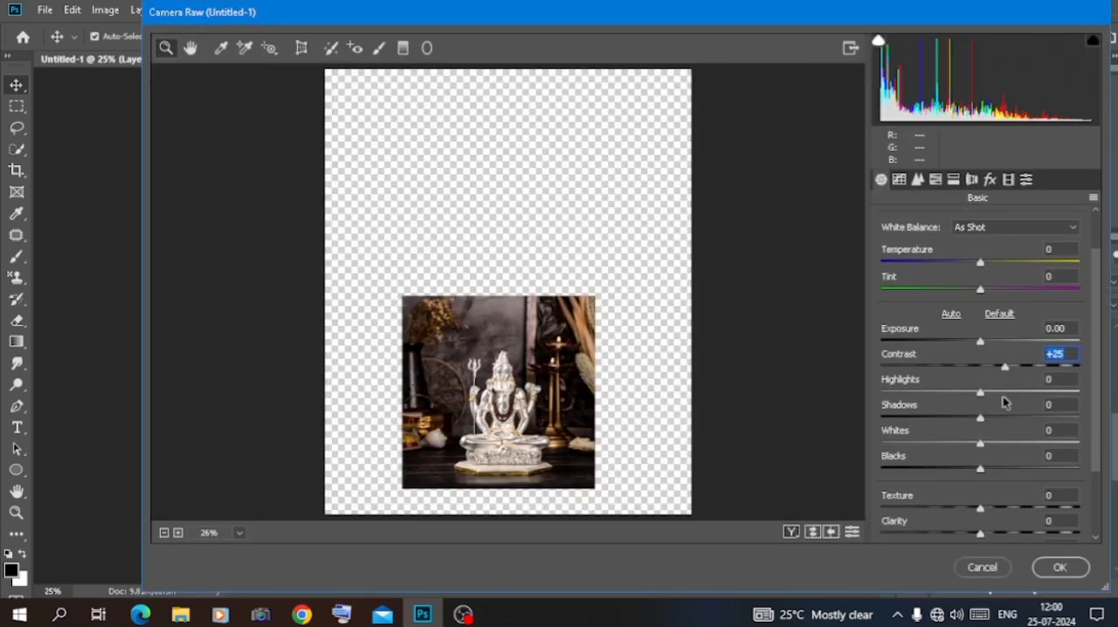
{"action": "scroll", "coordinate": [971, 265], "scroll_direction": "down", "scroll_amount": 2}
{"action": "left_click_drag", "start_coordinate": [982, 437], "coordinate": [1004, 444]}
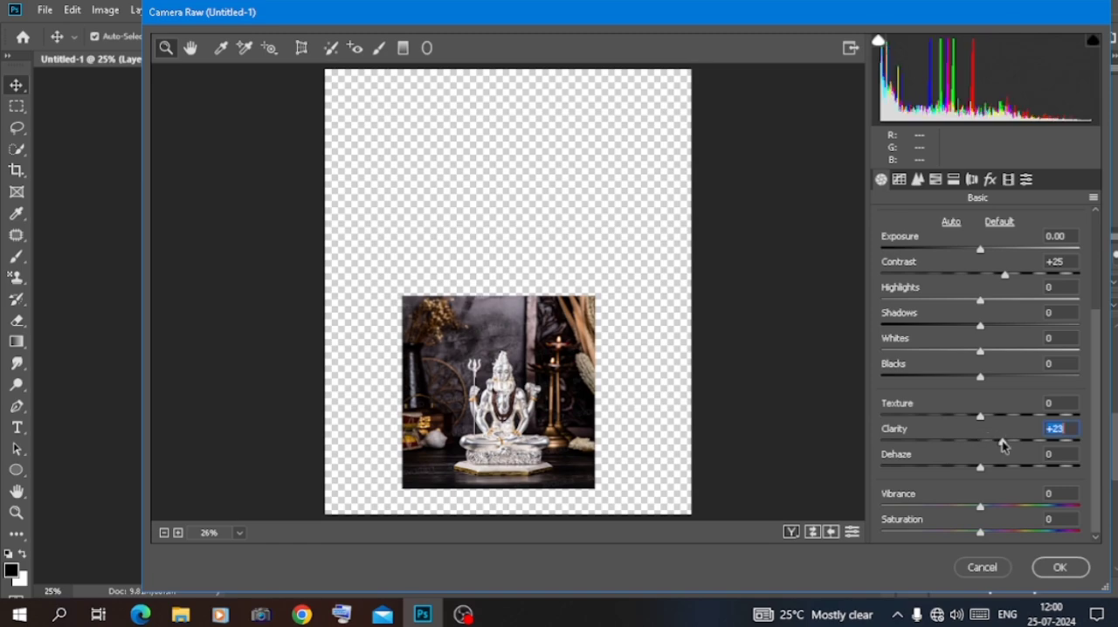
{"action": "left_click", "coordinate": [999, 505]}
{"action": "left_click", "coordinate": [999, 530]}
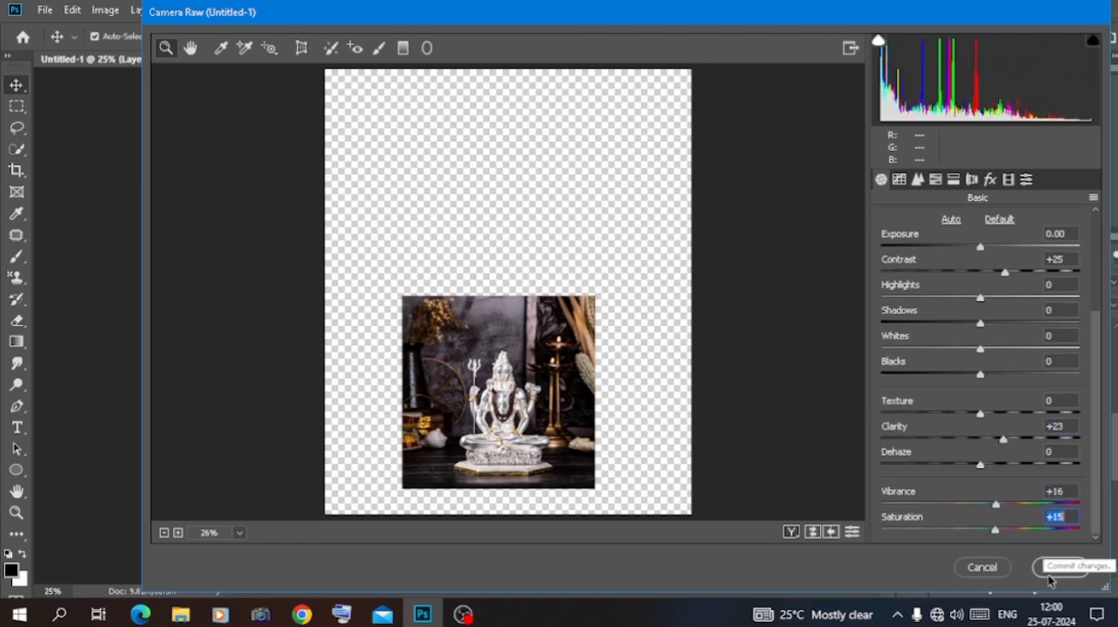
{"action": "left_click", "coordinate": [1060, 567]}
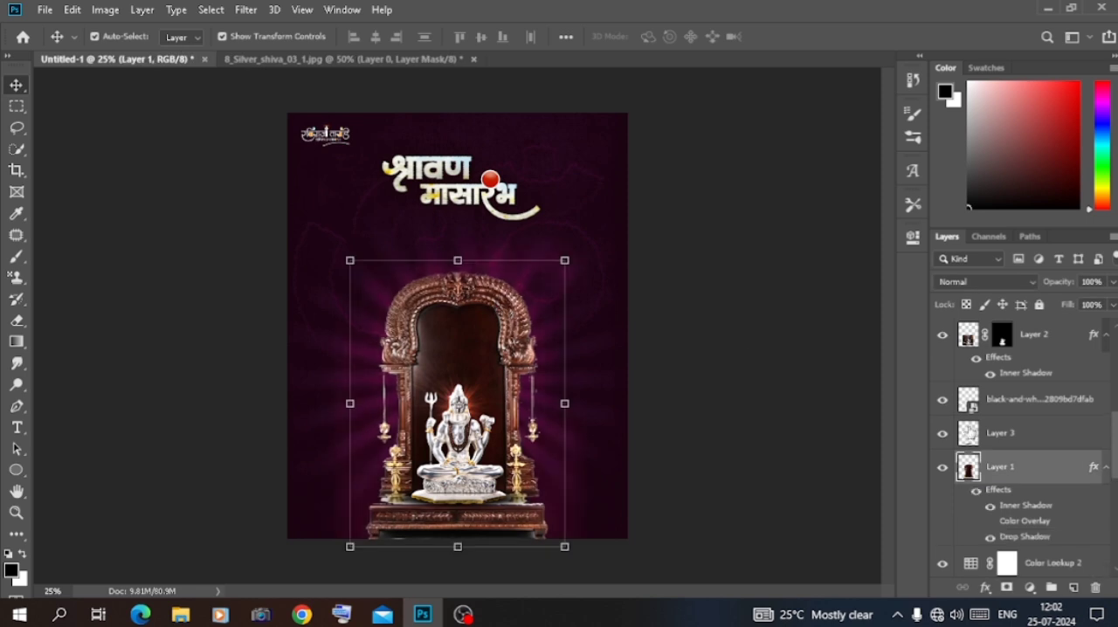
Try different 3D LUTs on Color Lookup 2, including Crisp_Warm.look, EdgyAmber.3DL, Fuji ETERNA 250D Kodak 2395, Kodak 5205 Fuji 3510 and TensionGreen.3DL
{"action": "left_click", "coordinate": [776, 279]}
{"action": "left_click", "coordinate": [782, 112]}
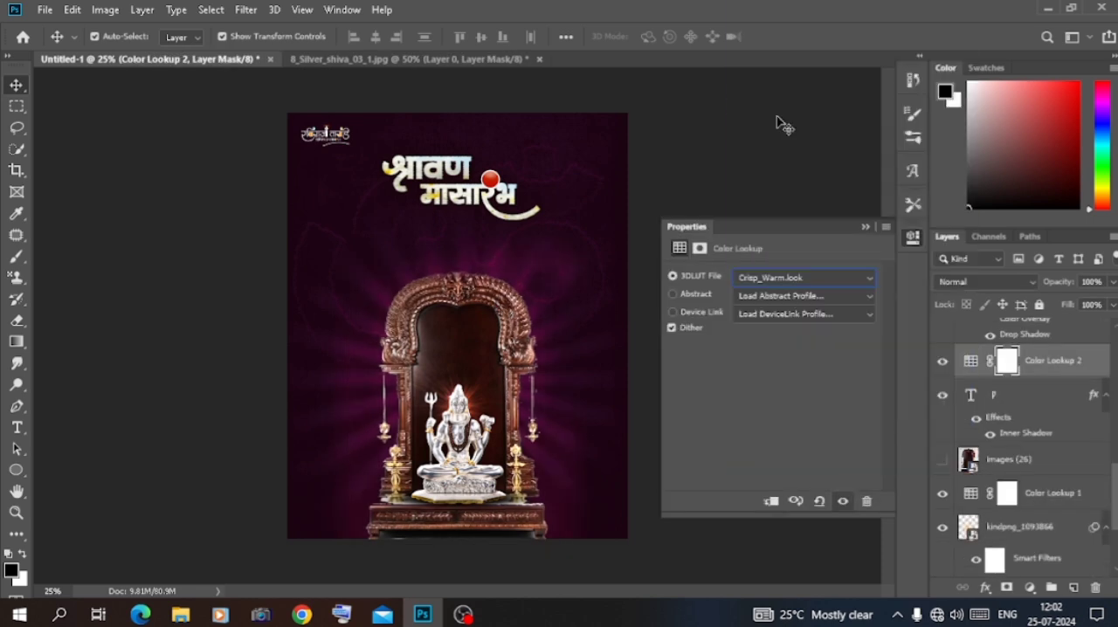
{"action": "key", "text": "Down"}
{"action": "key", "text": "Down"}
{"action": "key", "text": "Down"}
{"action": "key", "text": "Down"}
{"action": "key", "text": "Down"}
{"action": "key", "text": "Down"}
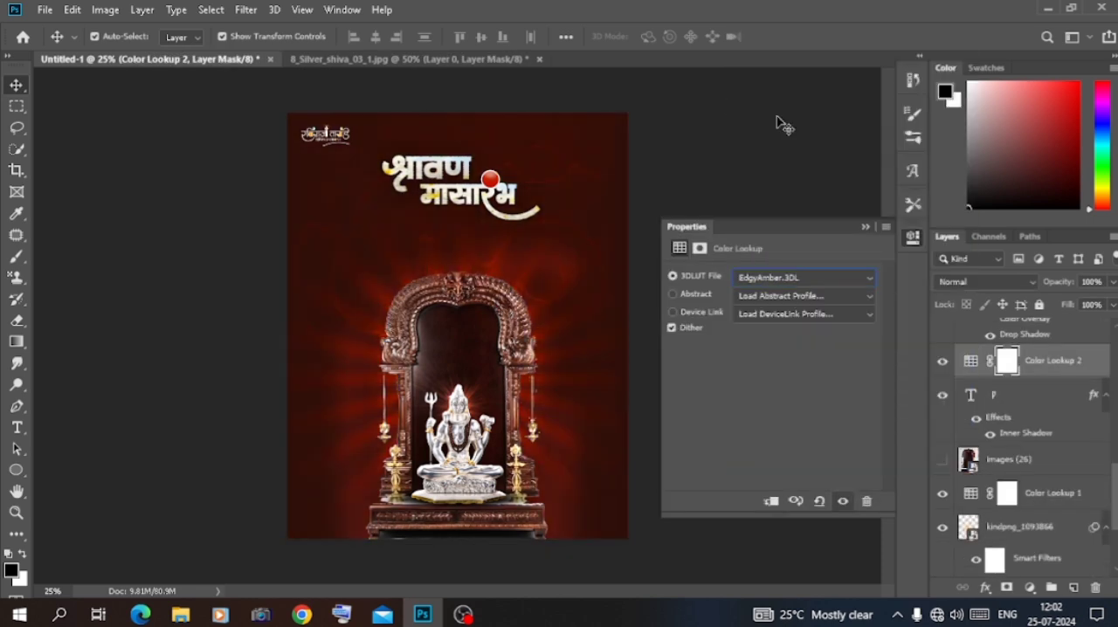
{"action": "key", "text": "Down"}
{"action": "key", "text": "Down"}
{"action": "key", "text": "Down"}
{"action": "key", "text": "Down"}
{"action": "key", "text": "Down"}
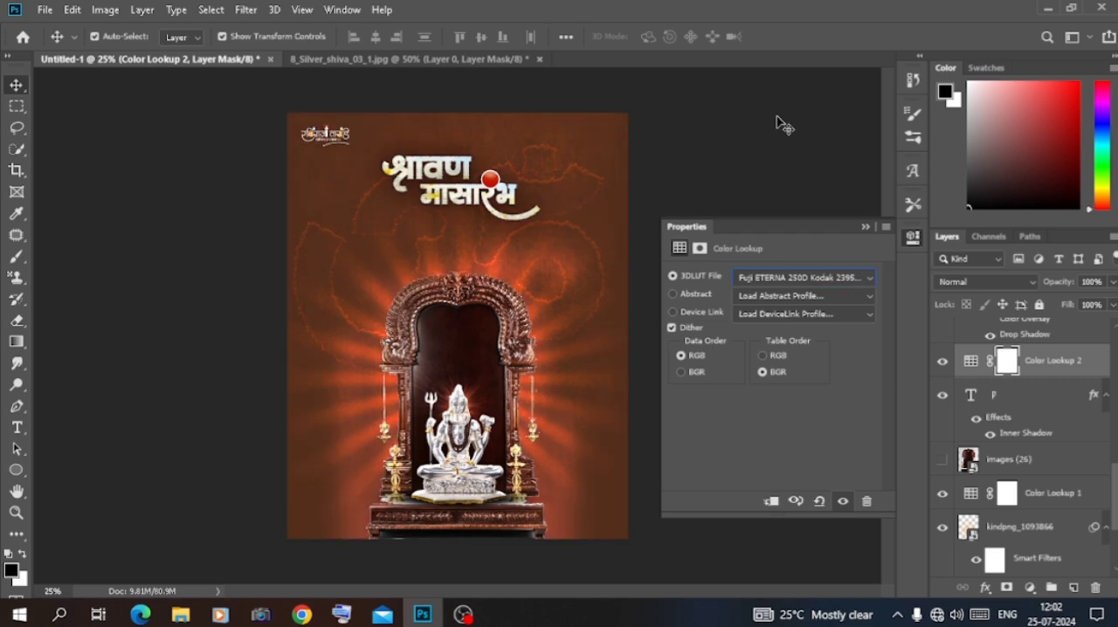
{"action": "key", "text": "Down"}
{"action": "key", "text": "Down"}
{"action": "key", "text": "Down"}
{"action": "key", "text": "Down"}
{"action": "key", "text": "Down"}
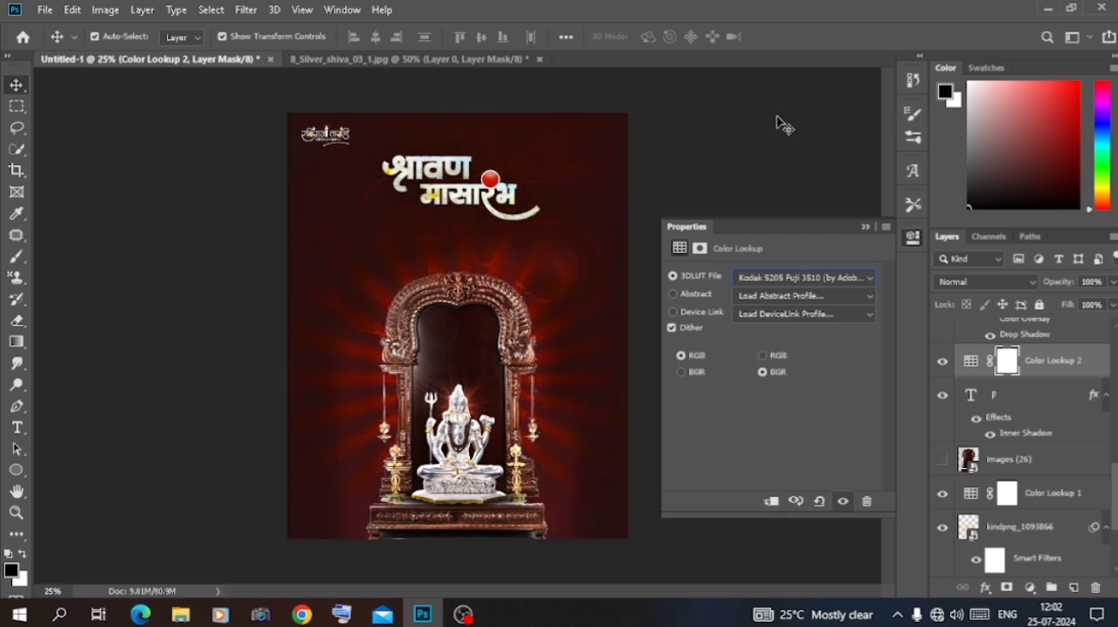
{"action": "key", "text": "Down"}
{"action": "key", "text": "Down"}
{"action": "key", "text": "Down"}
{"action": "key", "text": "Down"}
{"action": "key", "text": "Down"}
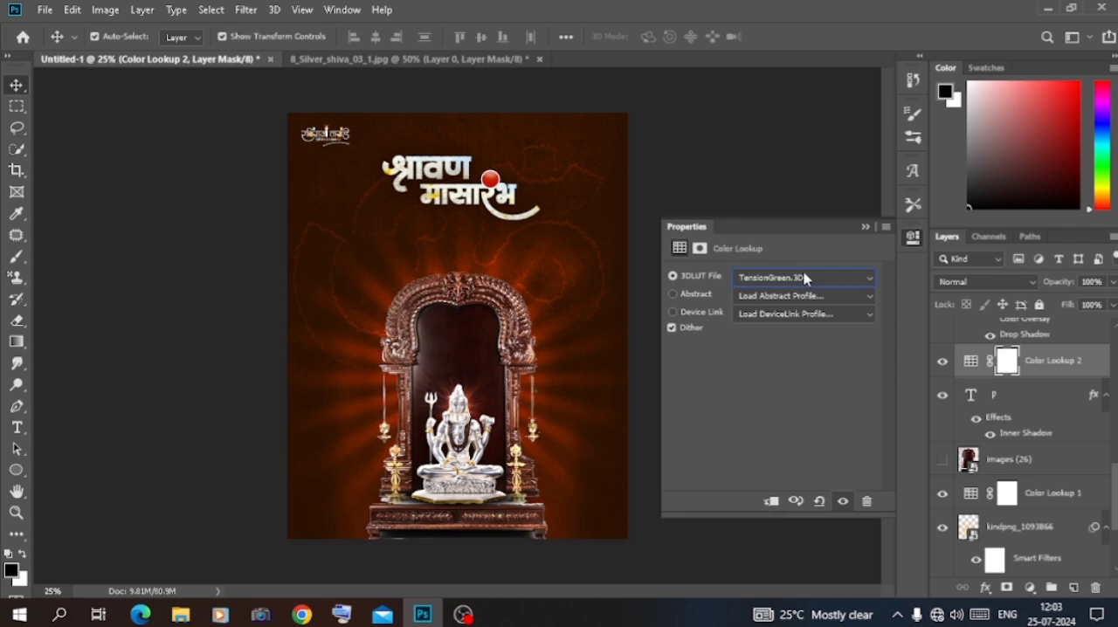
{"action": "left_click", "coordinate": [805, 278]}
{"action": "left_click", "coordinate": [830, 84]}
{"action": "left_click", "coordinate": [865, 227]}
Set the images (27) texture layer to Normal blending mode at 100% opacity
{"action": "scroll", "coordinate": [1009, 490], "scroll_direction": "down", "scroll_amount": 2}
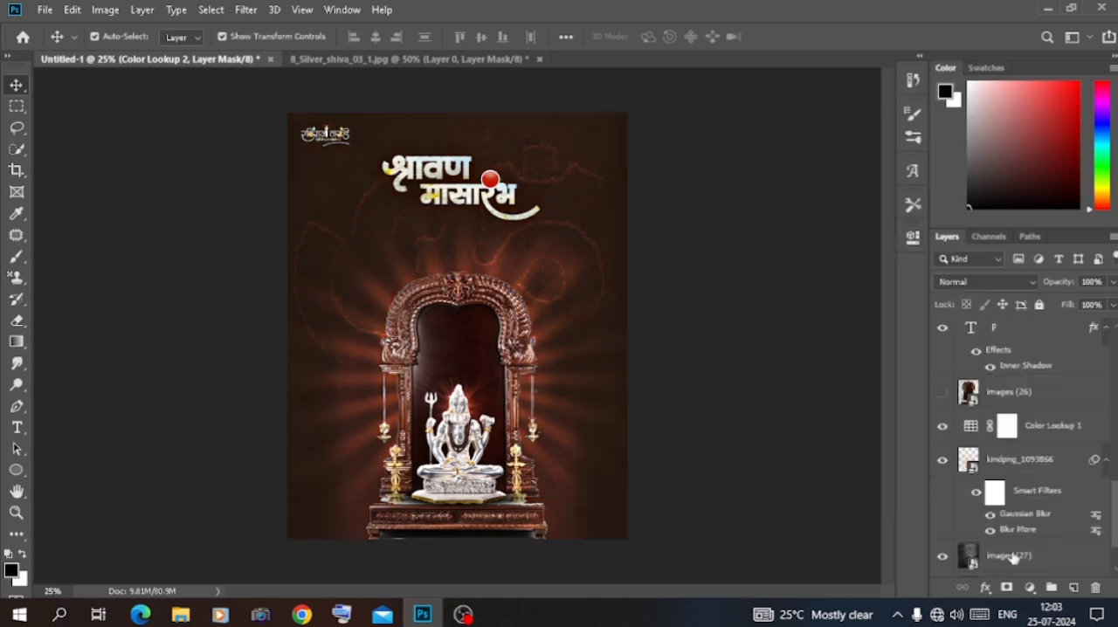
{"action": "left_click", "coordinate": [1012, 557]}
{"action": "left_click", "coordinate": [986, 281]}
{"action": "left_click", "coordinate": [965, 204]}
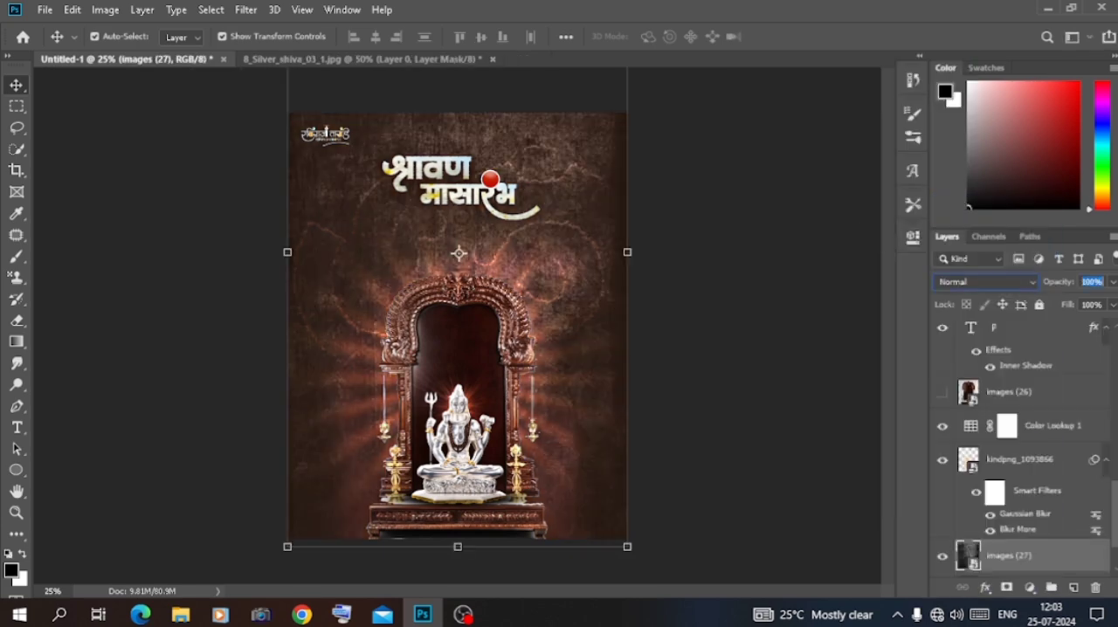
{"action": "left_click_drag", "start_coordinate": [1059, 284], "coordinate": [1065, 287]}
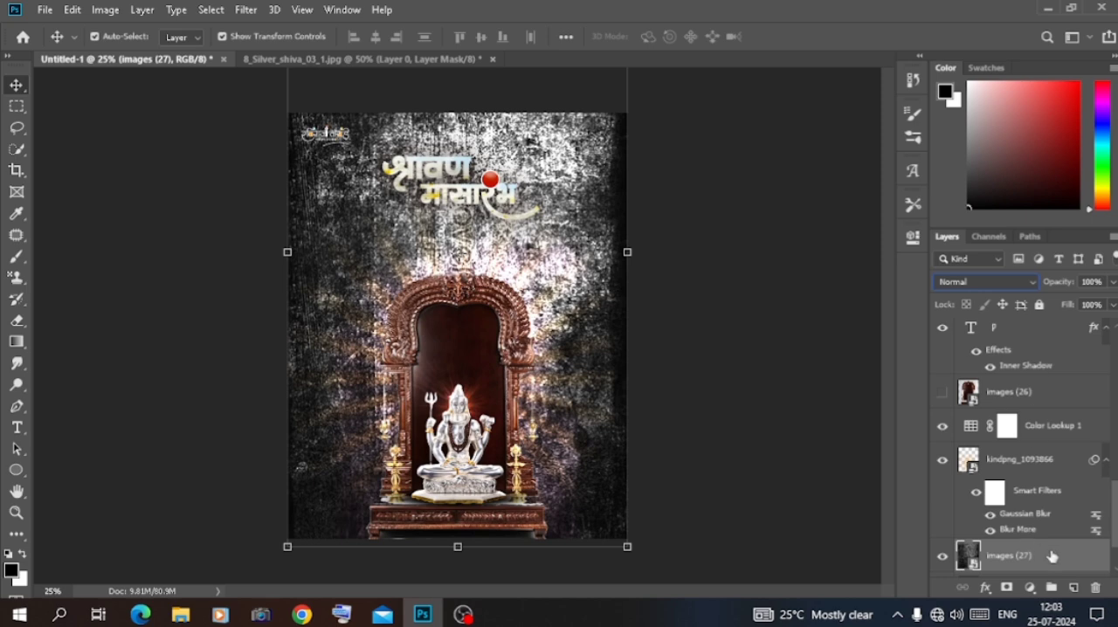
{"action": "double_click", "coordinate": [1053, 557]}
{"action": "left_click", "coordinate": [544, 401]}
{"action": "left_click", "coordinate": [870, 240]}
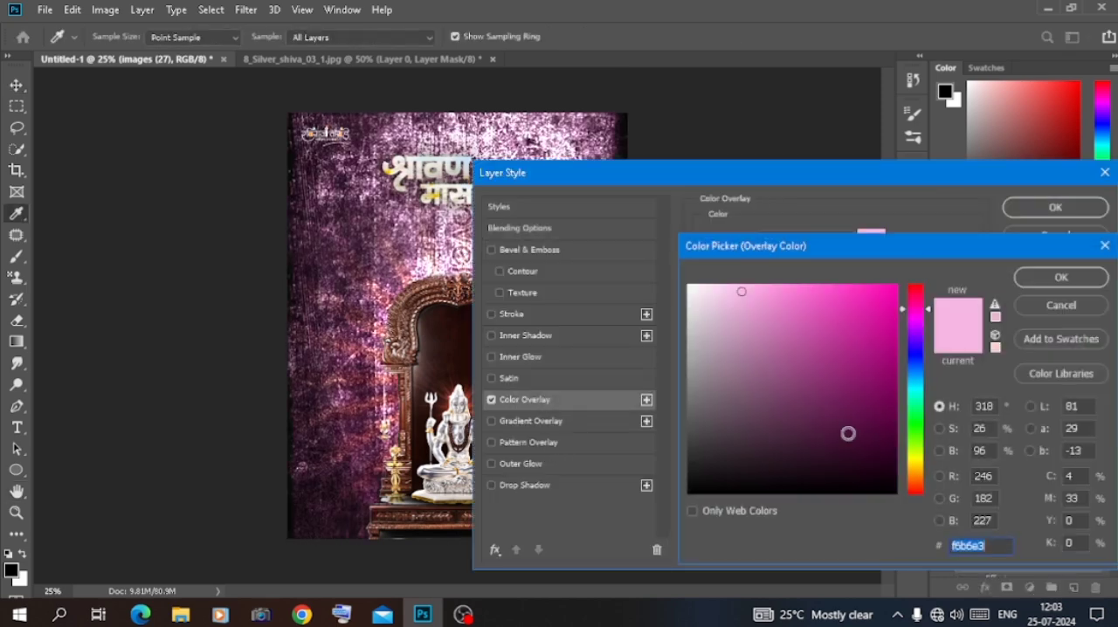
{"action": "left_click", "coordinate": [878, 481]}
{"action": "left_click", "coordinate": [1061, 306]}
{"action": "left_click", "coordinate": [1057, 235]}
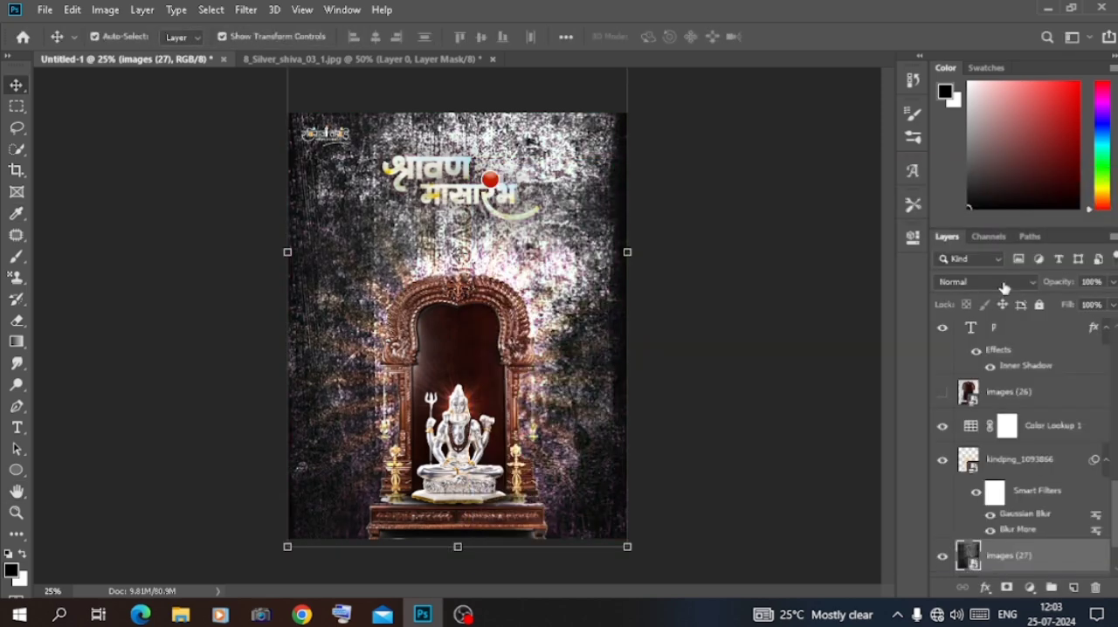
Set the images (27) layer to Overlay and apply a Radial Blur of amount 10 with Spin method and Good quality
{"action": "left_click", "coordinate": [1004, 285]}
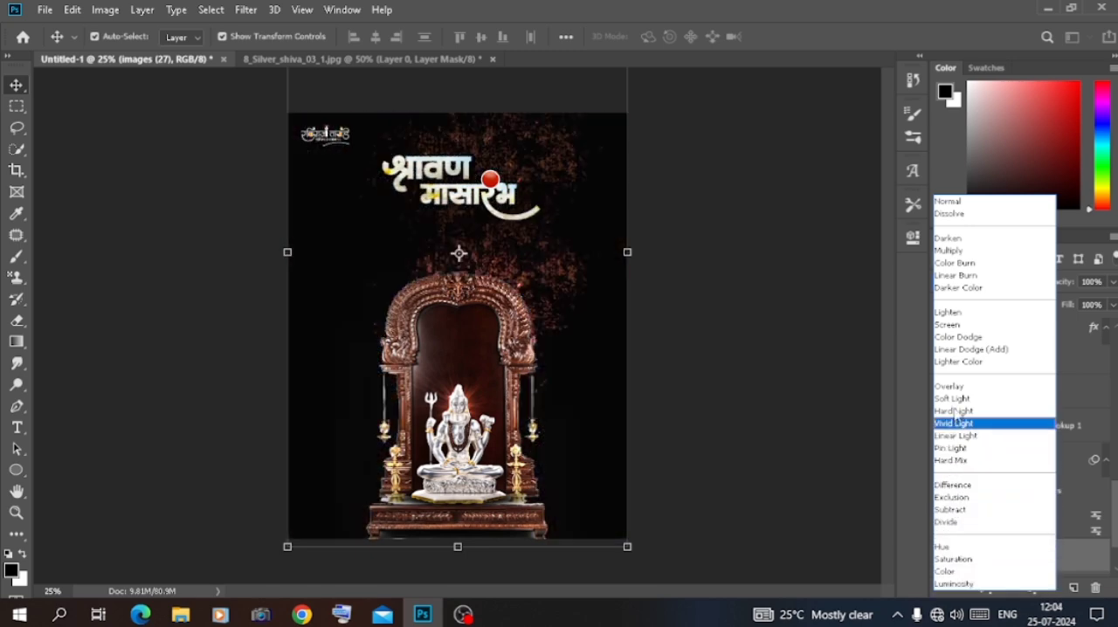
{"action": "left_click", "coordinate": [958, 386]}
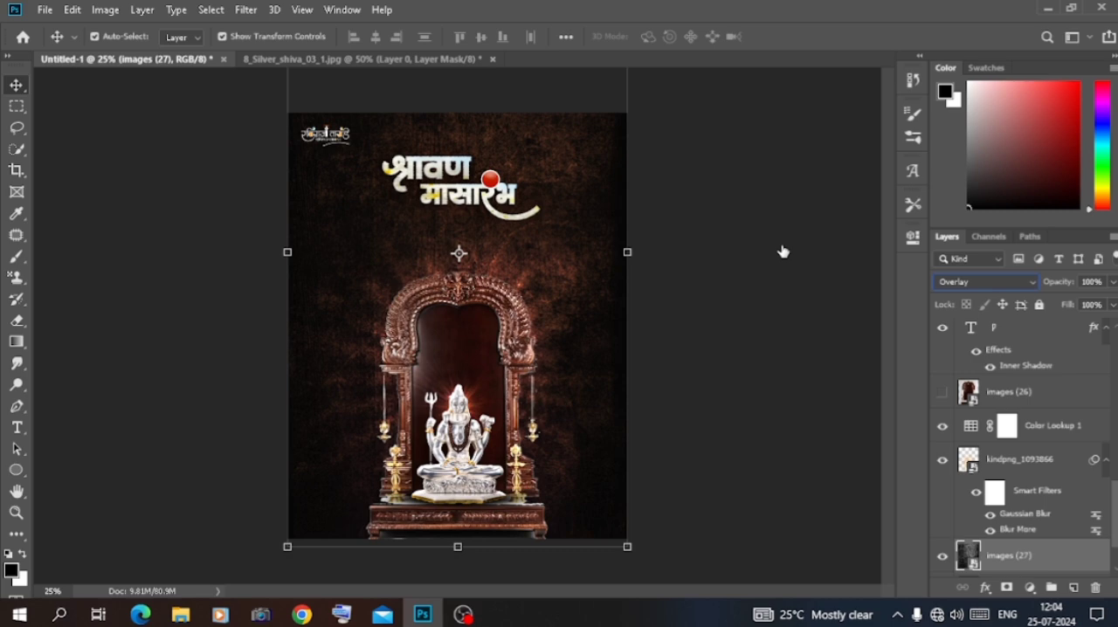
{"action": "left_click", "coordinate": [246, 10]}
{"action": "mouse_move", "coordinate": [280, 197]}
{"action": "left_click", "coordinate": [483, 305]}
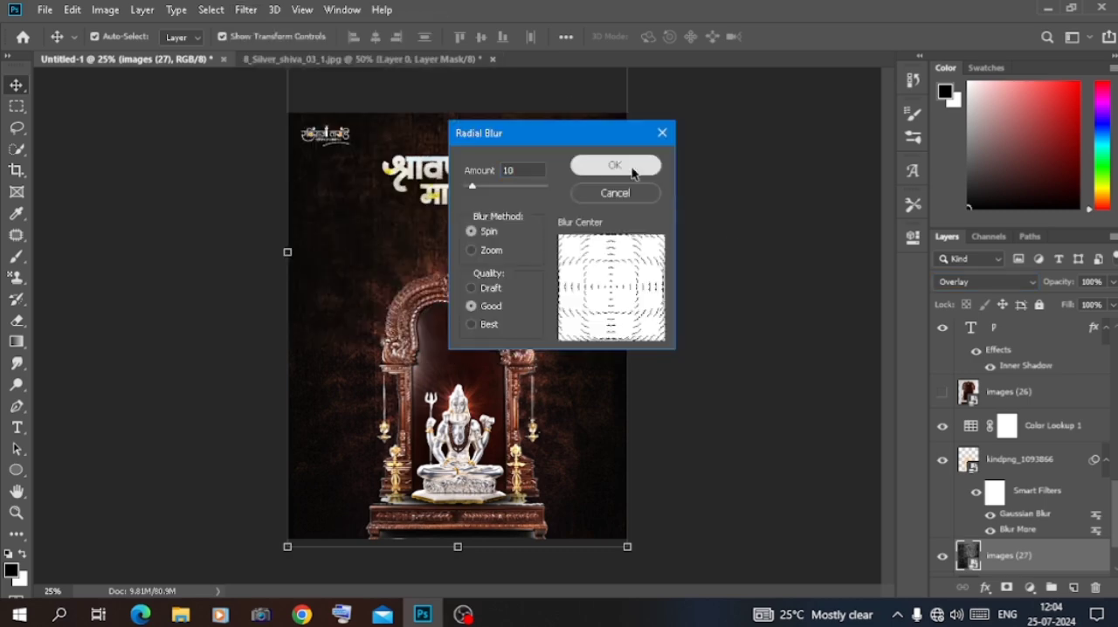
{"action": "left_click", "coordinate": [605, 165]}
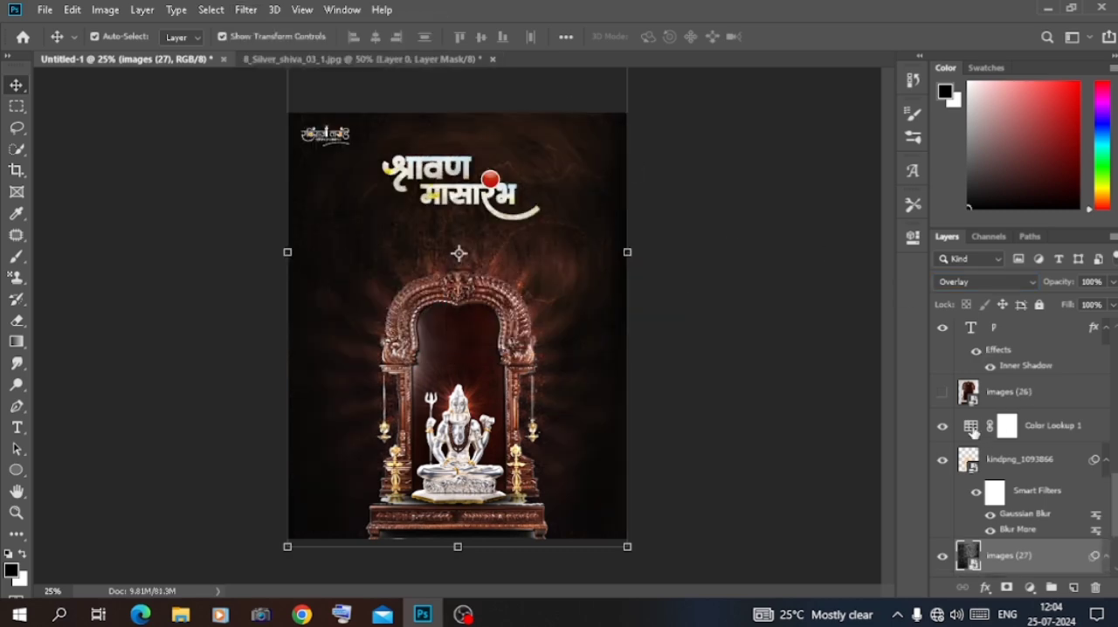
Try 3D LUTs such as Candlelight.CUBE and filmstock_50.3dl on the Color Lookup 1 adjustment
{"action": "left_click", "coordinate": [975, 433]}
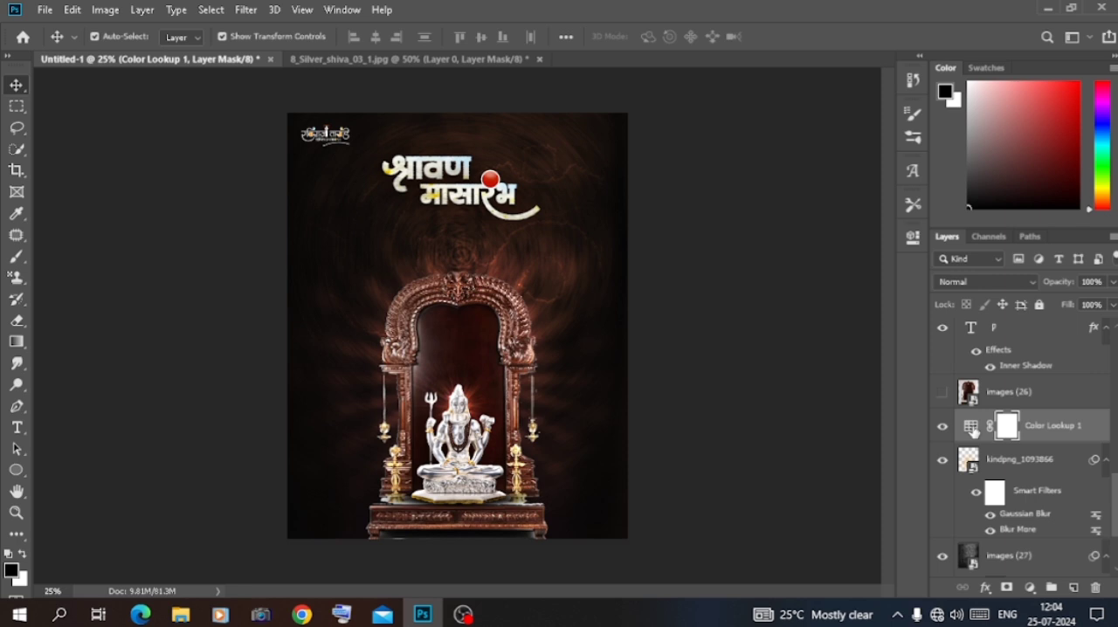
{"action": "double_click", "coordinate": [972, 428]}
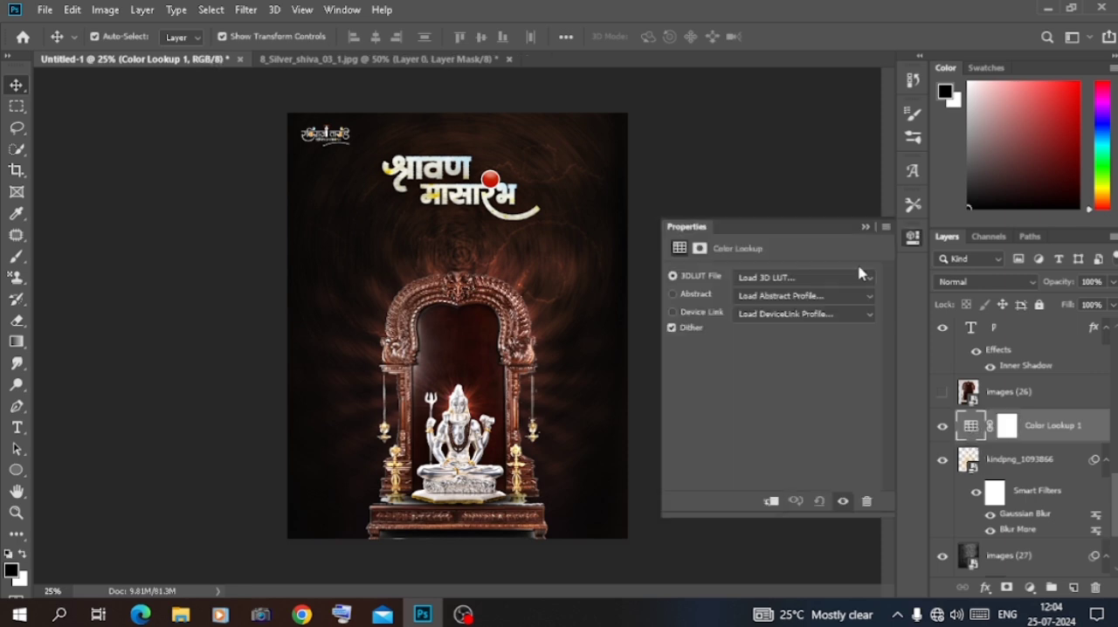
{"action": "left_click", "coordinate": [852, 277]}
{"action": "left_click", "coordinate": [798, 77]}
{"action": "key", "text": "Down"}
{"action": "key", "text": "Down"}
{"action": "key", "text": "Down"}
{"action": "key", "text": "Down"}
{"action": "key", "text": "Down"}
{"action": "key", "text": "Down"}
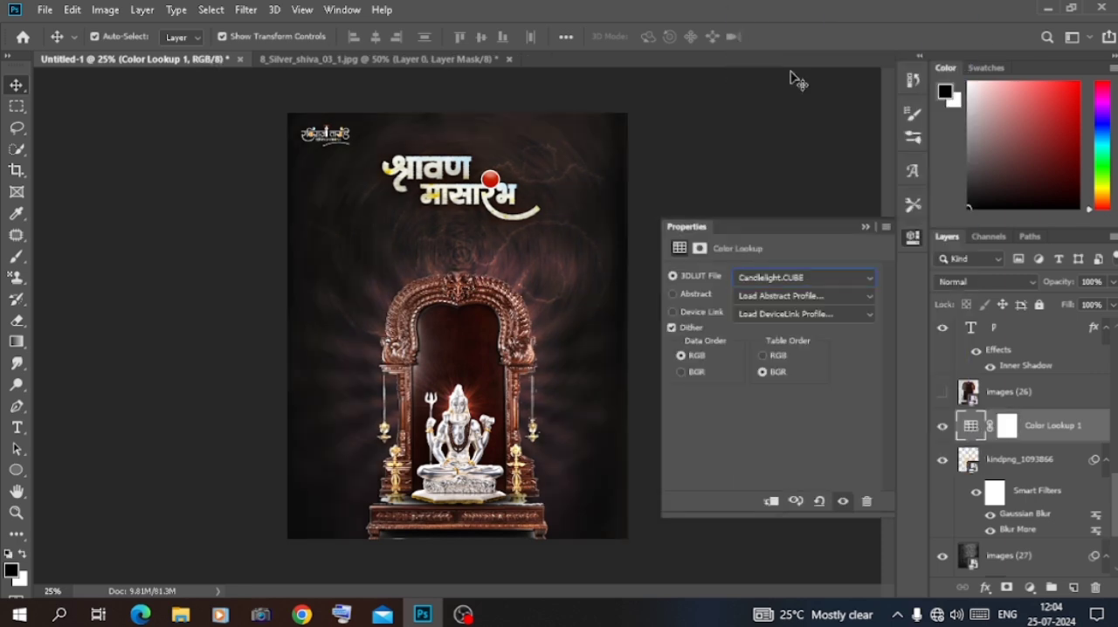
{"action": "key", "text": "Down"}
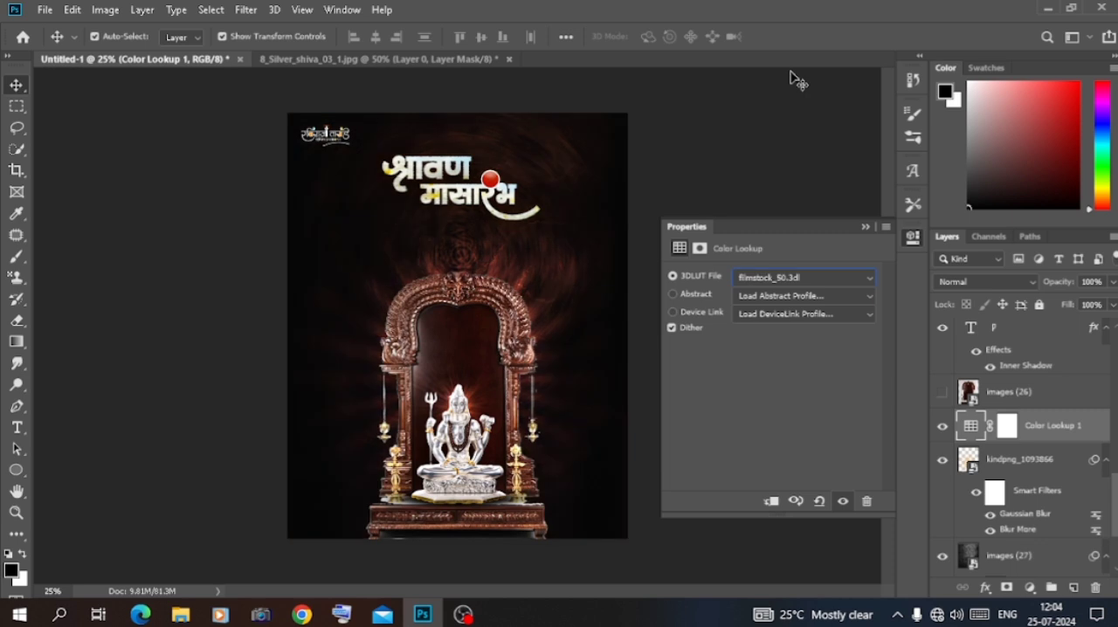
{"action": "key", "text": "Down"}
{"action": "left_click", "coordinate": [866, 227]}
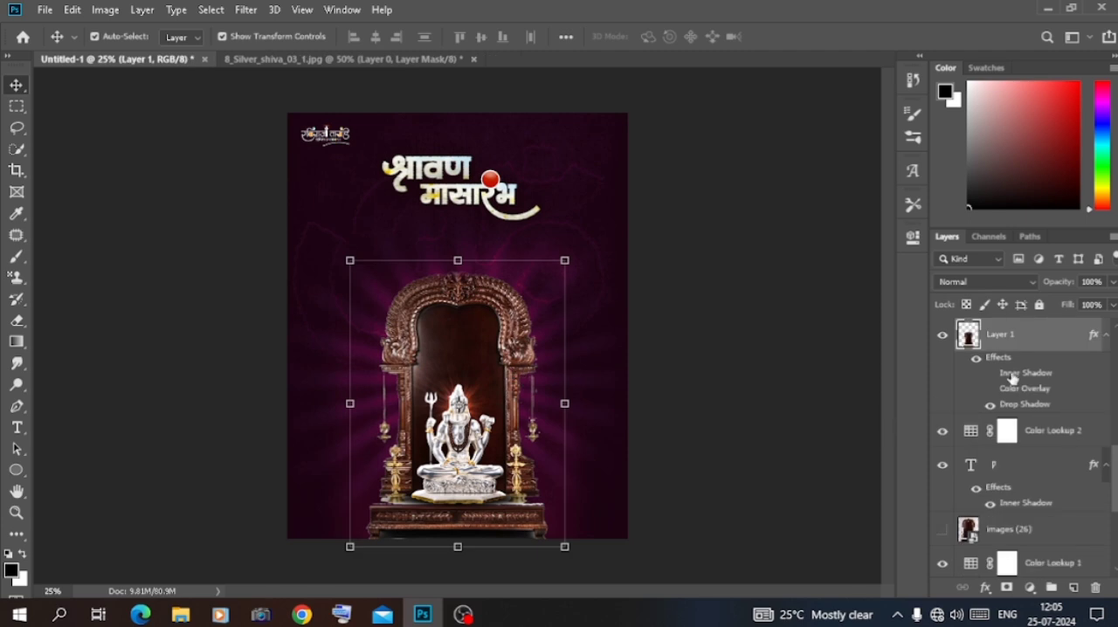
Try several 3D LUTs on the Color Lookup 2 adjustment, starting with 3Strip.look
{"action": "double_click", "coordinate": [970, 433]}
{"action": "left_click", "coordinate": [804, 278]}
{"action": "left_click", "coordinate": [782, 73]}
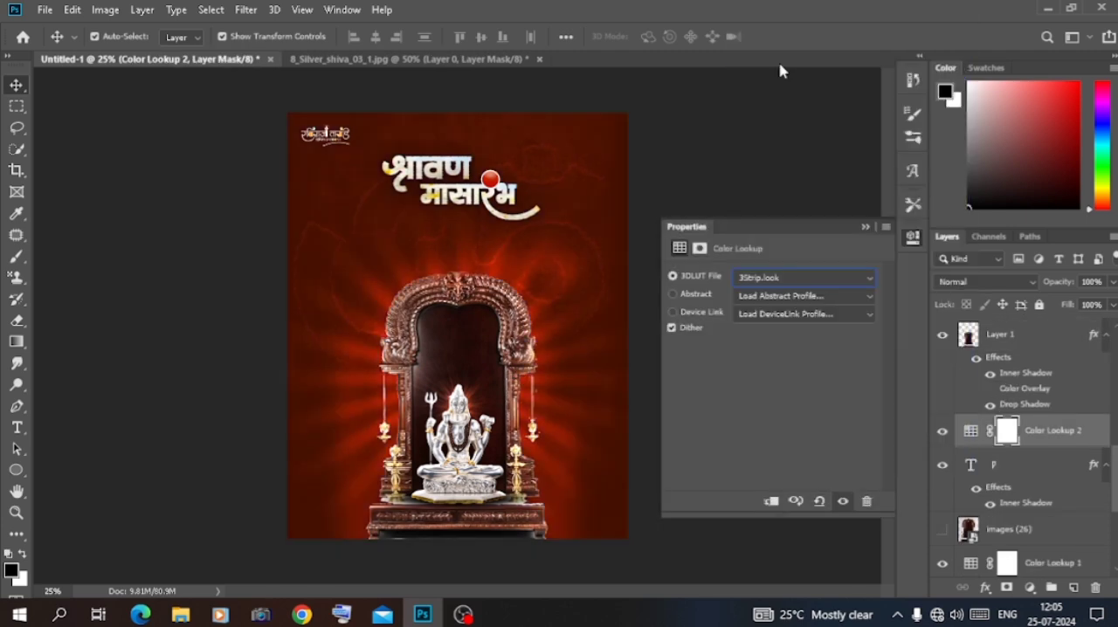
{"action": "key", "text": "Down"}
{"action": "key", "text": "Down"}
{"action": "key", "text": "Down"}
{"action": "key", "text": "Down"}
{"action": "key", "text": "Down"}
{"action": "left_click", "coordinate": [866, 227]}
Try blending modes including Darker Color, Soft Light, Exclusion and Luminosity on Color Lookup 2, and return it to Normal
{"action": "left_click", "coordinate": [985, 282]}
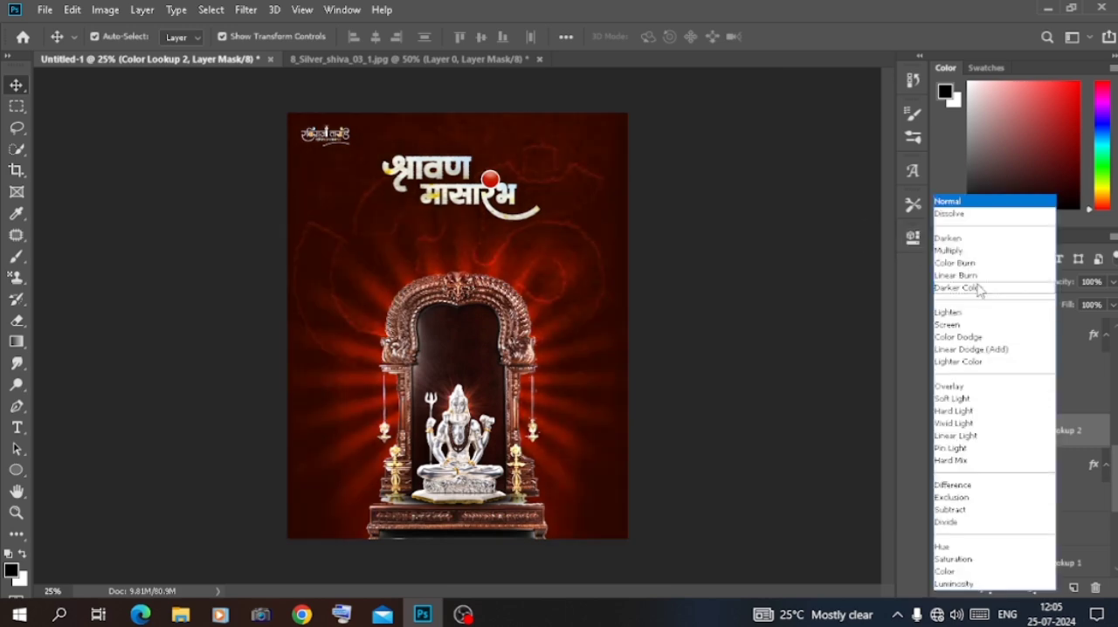
{"action": "left_click", "coordinate": [976, 248]}
{"action": "key", "text": "Down"}
{"action": "key", "text": "Down"}
{"action": "key", "text": "Down"}
{"action": "key", "text": "Down"}
{"action": "key", "text": "Down"}
{"action": "key", "text": "Down"}
{"action": "key", "text": "Down"}
{"action": "key", "text": "Down"}
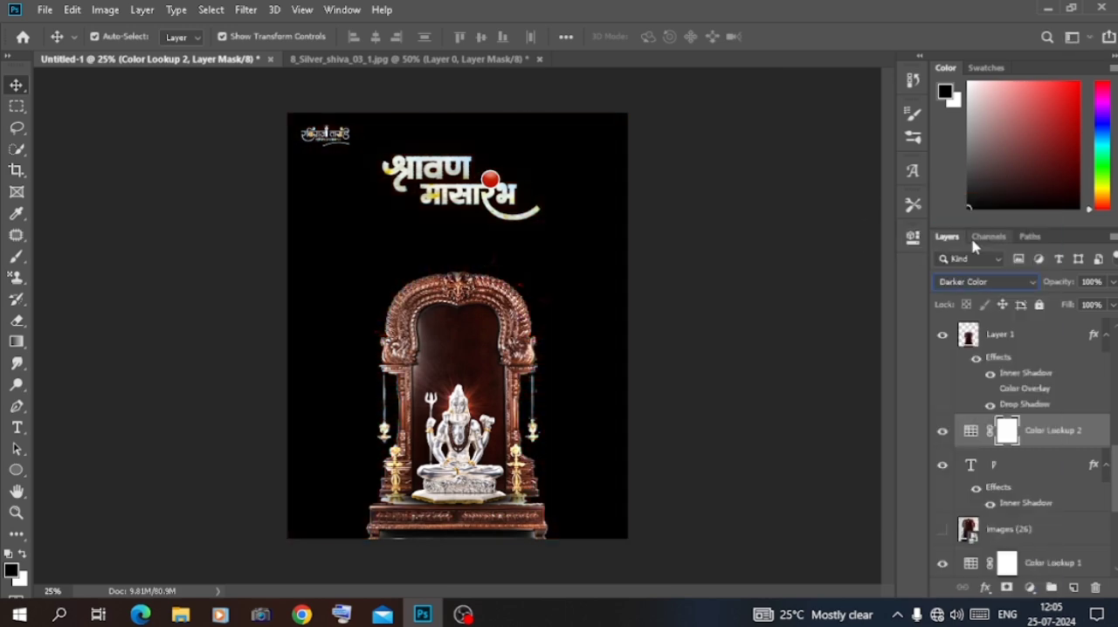
{"action": "key", "text": "Down"}
{"action": "key", "text": "Down"}
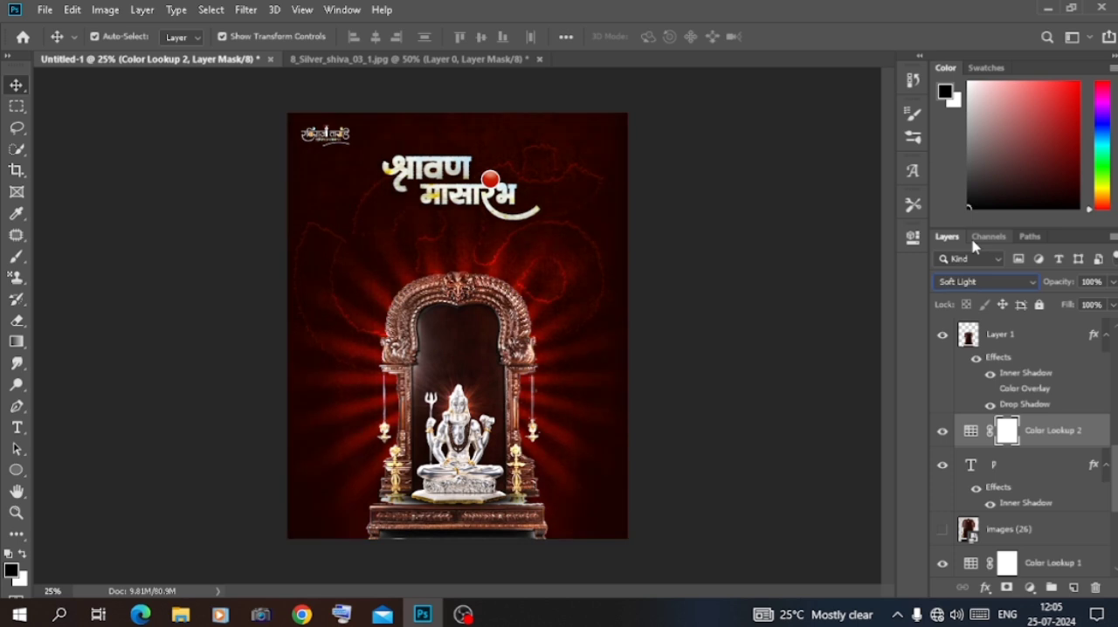
{"action": "key", "text": "Down"}
{"action": "key", "text": "Down"}
{"action": "key", "text": "Down"}
{"action": "key", "text": "Down"}
{"action": "key", "text": "Down"}
{"action": "key", "text": "Down"}
{"action": "key", "text": "Down"}
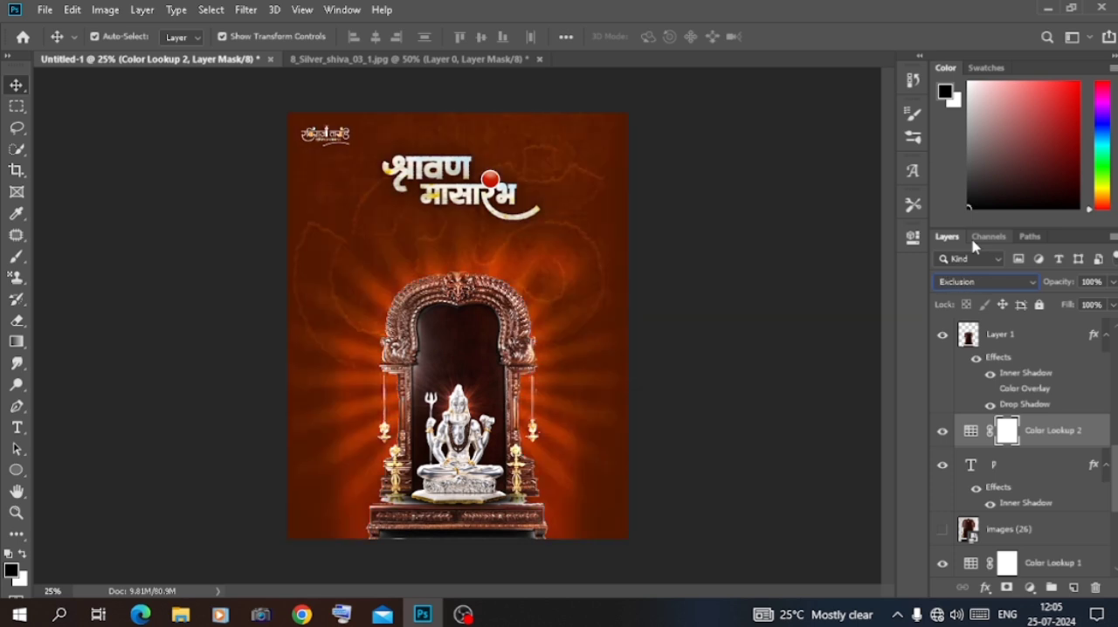
{"action": "key", "text": "Down"}
{"action": "key", "text": "Down"}
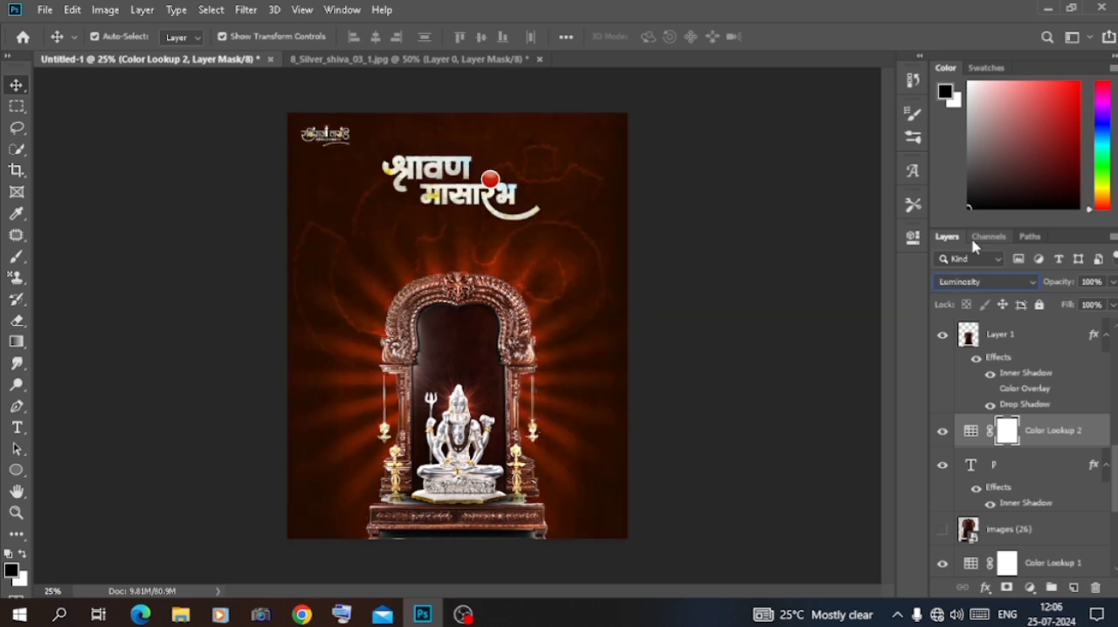
{"action": "left_click", "coordinate": [977, 282]}
{"action": "left_click", "coordinate": [948, 205]}
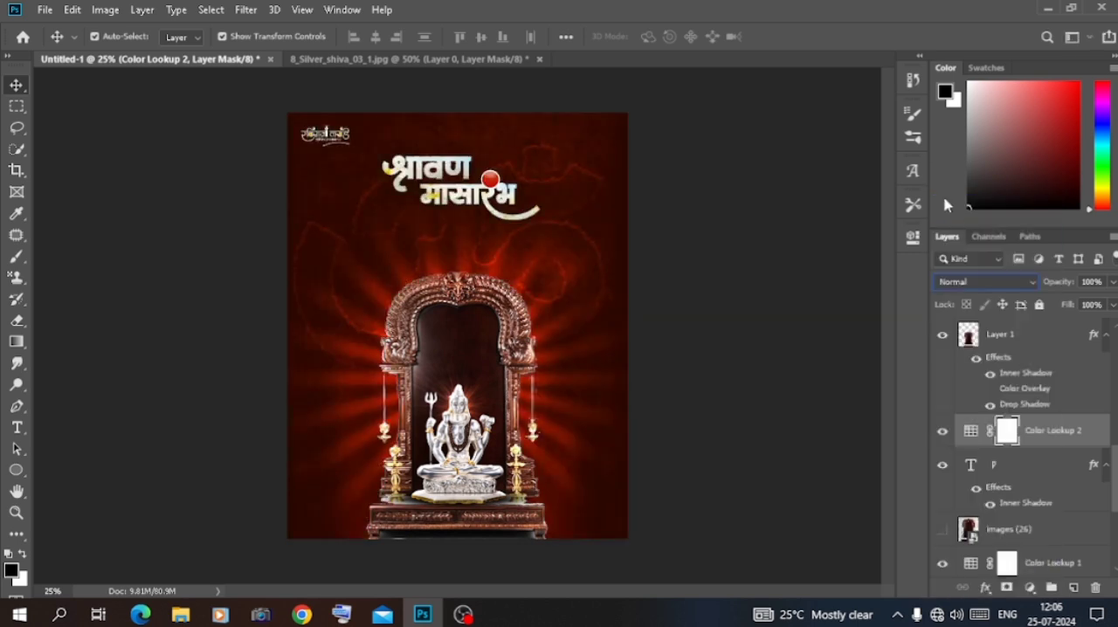
Load the filmstock_50.3dl 3D LUT in Color Lookup 2 and lower the adjustment's opacity to about 79%
{"action": "double_click", "coordinate": [971, 434]}
{"action": "left_click", "coordinate": [827, 278]}
{"action": "left_click", "coordinate": [789, 465]}
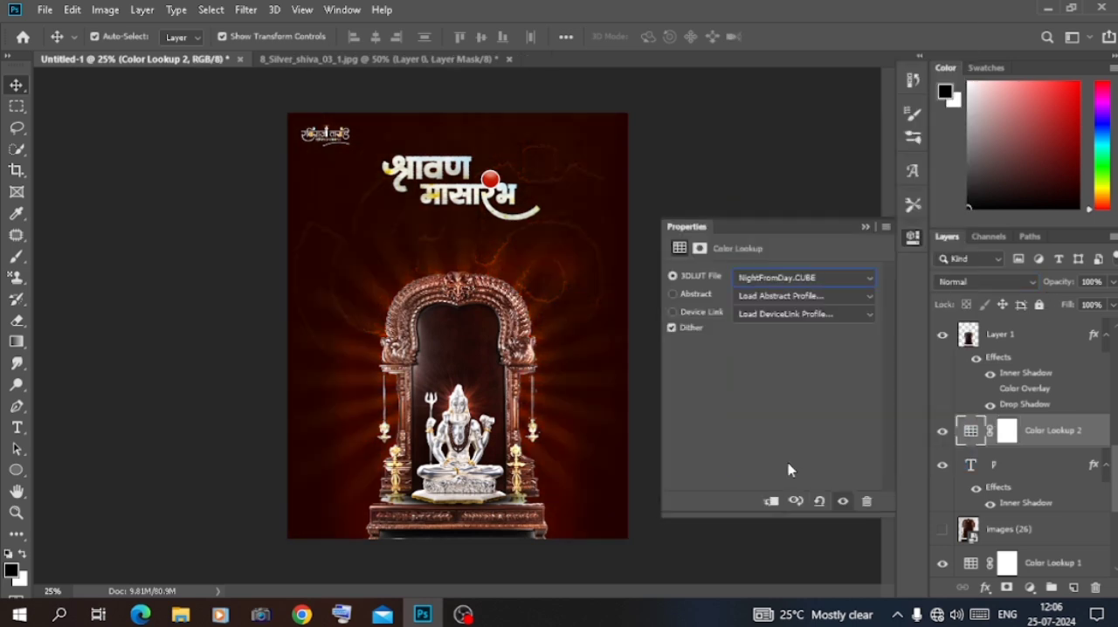
{"action": "key", "text": "Up"}
{"action": "key", "text": "Up"}
{"action": "key", "text": "Up"}
{"action": "key", "text": "Up"}
{"action": "key", "text": "Up"}
{"action": "key", "text": "Up"}
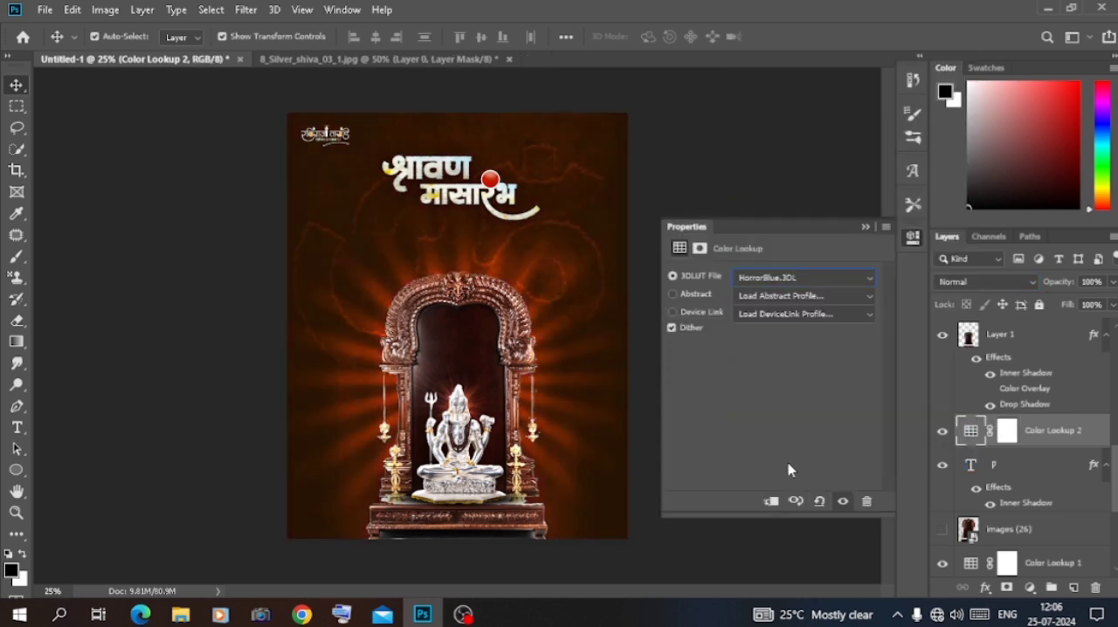
{"action": "key", "text": "Up"}
{"action": "key", "text": "Up"}
{"action": "key", "text": "Up"}
{"action": "key", "text": "Up"}
{"action": "key", "text": "Up"}
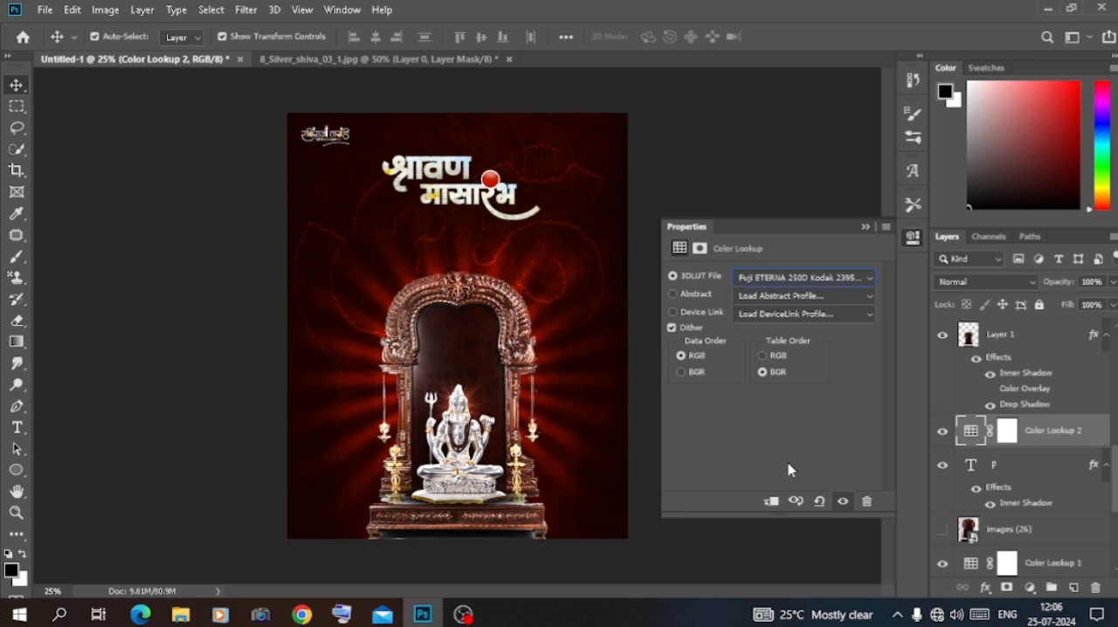
{"action": "key", "text": "Up"}
{"action": "key", "text": "Up"}
{"action": "key", "text": "Up"}
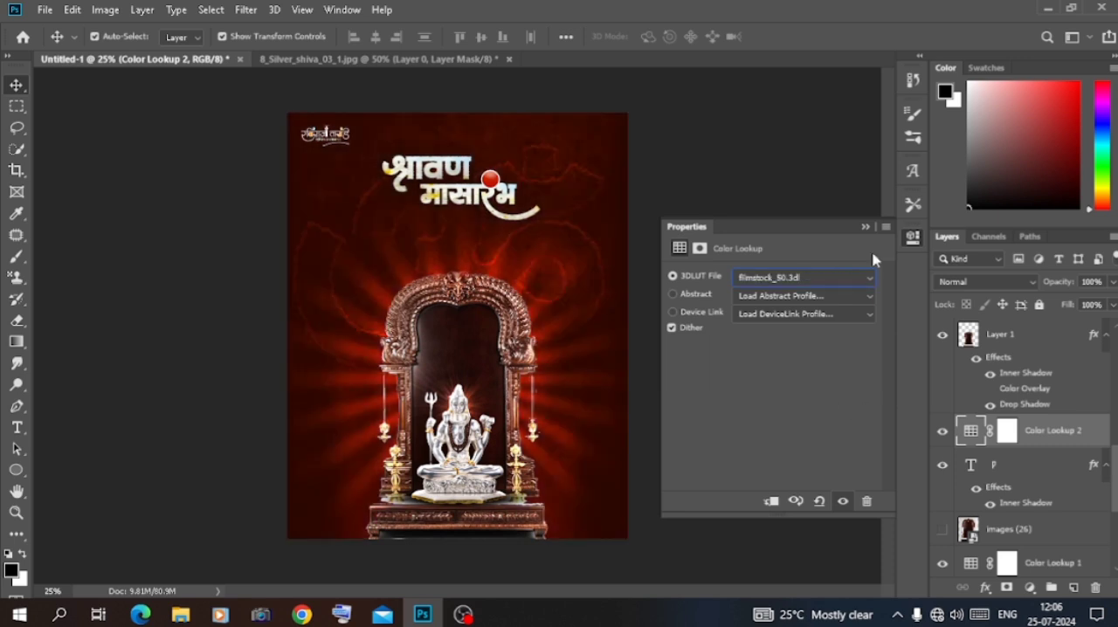
{"action": "left_click", "coordinate": [866, 227]}
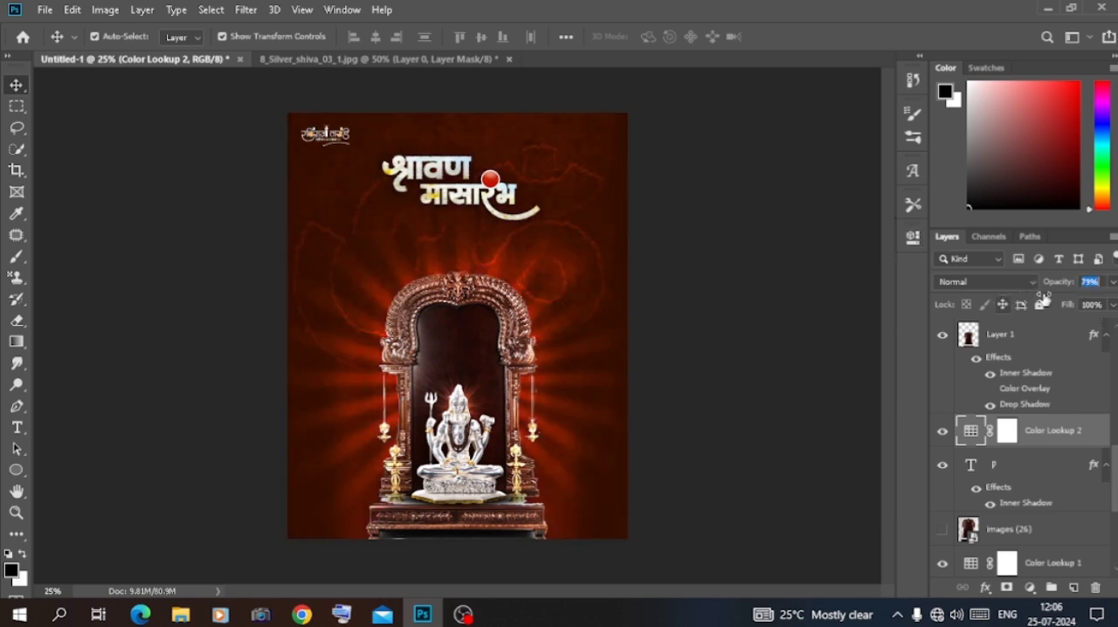
Convert the p text layer to a smart object and apply a Gaussian Blur with a 13.9-pixel radius
{"action": "left_click", "coordinate": [1024, 474]}
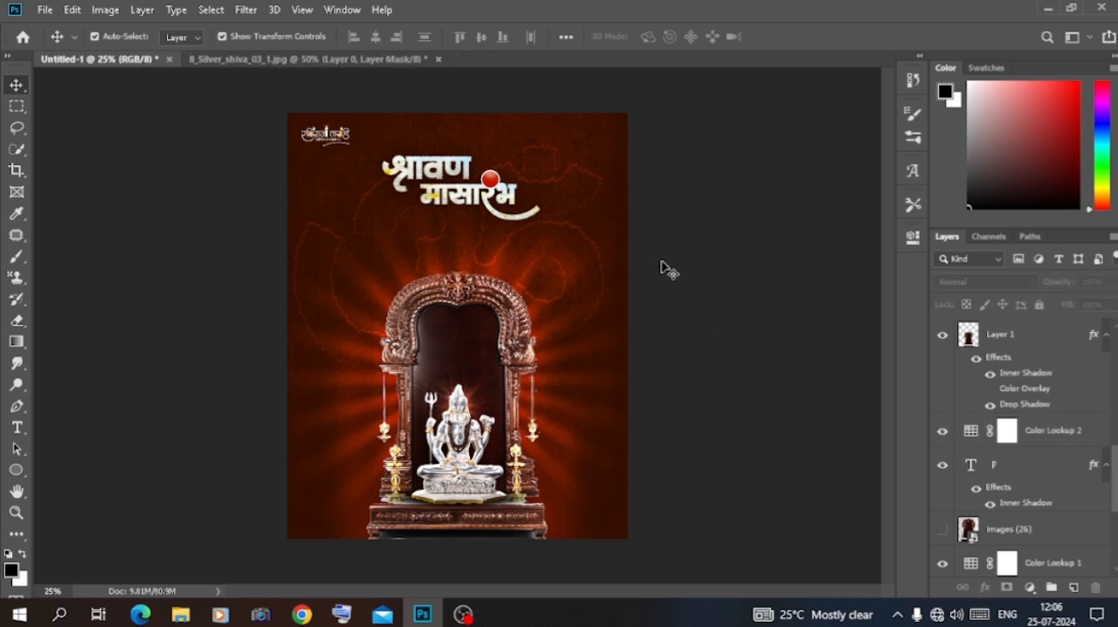
{"action": "left_click", "coordinate": [245, 10]}
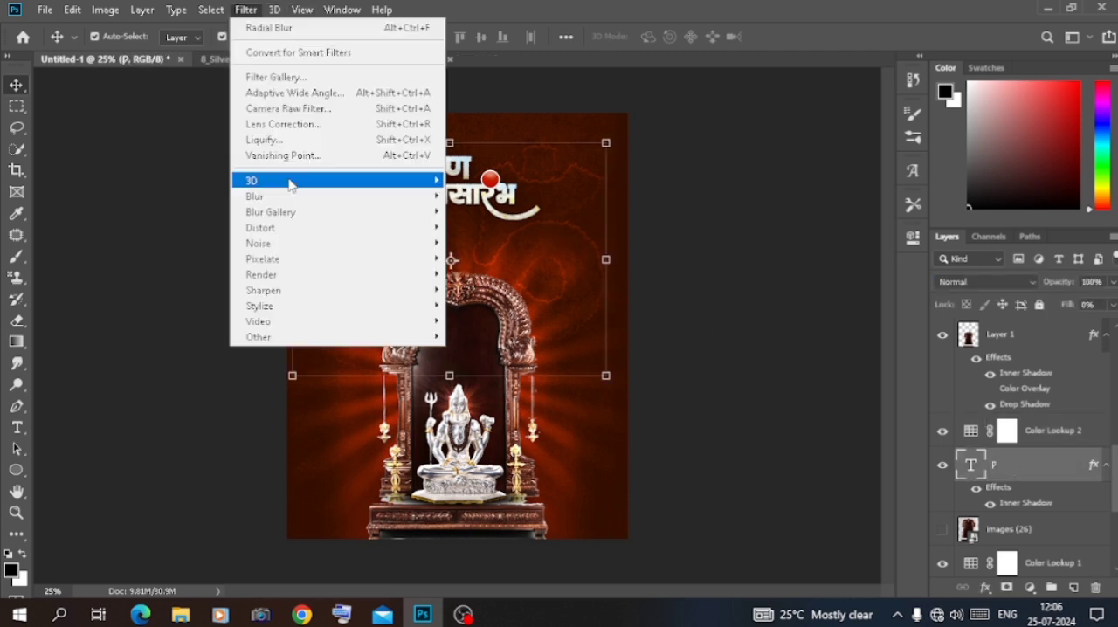
{"action": "mouse_move", "coordinate": [297, 183]}
{"action": "left_click", "coordinate": [497, 257]}
{"action": "left_click", "coordinate": [492, 236]}
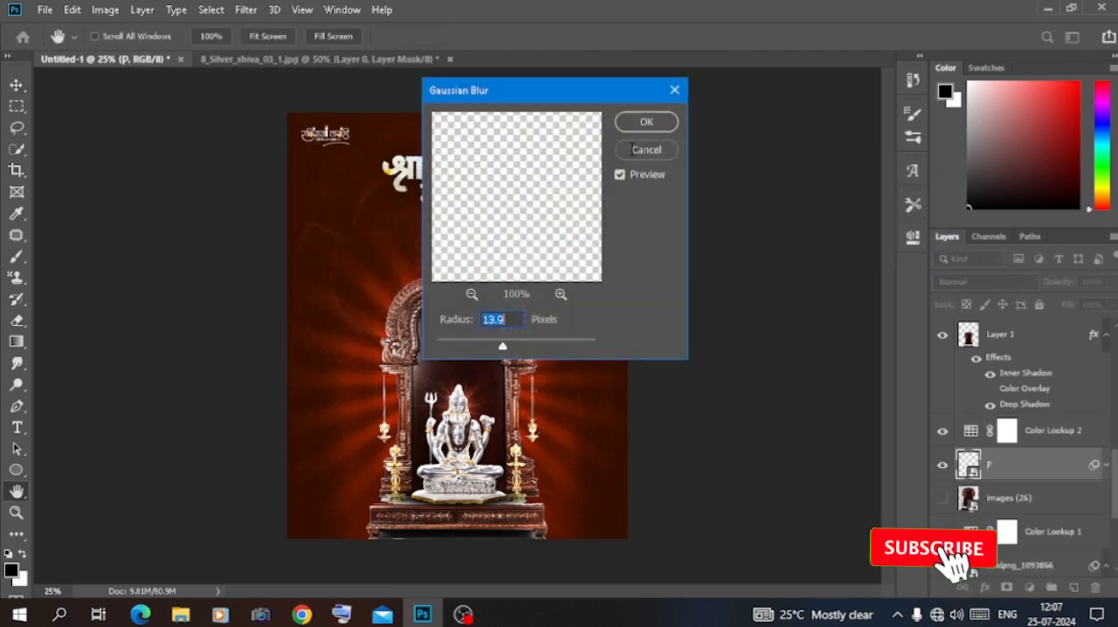
{"action": "left_click", "coordinate": [647, 123]}
{"action": "key", "text": "ctrl+plus"}
{"action": "key", "text": "ctrl+plus"}
{"action": "key", "text": "ctrl+minus"}
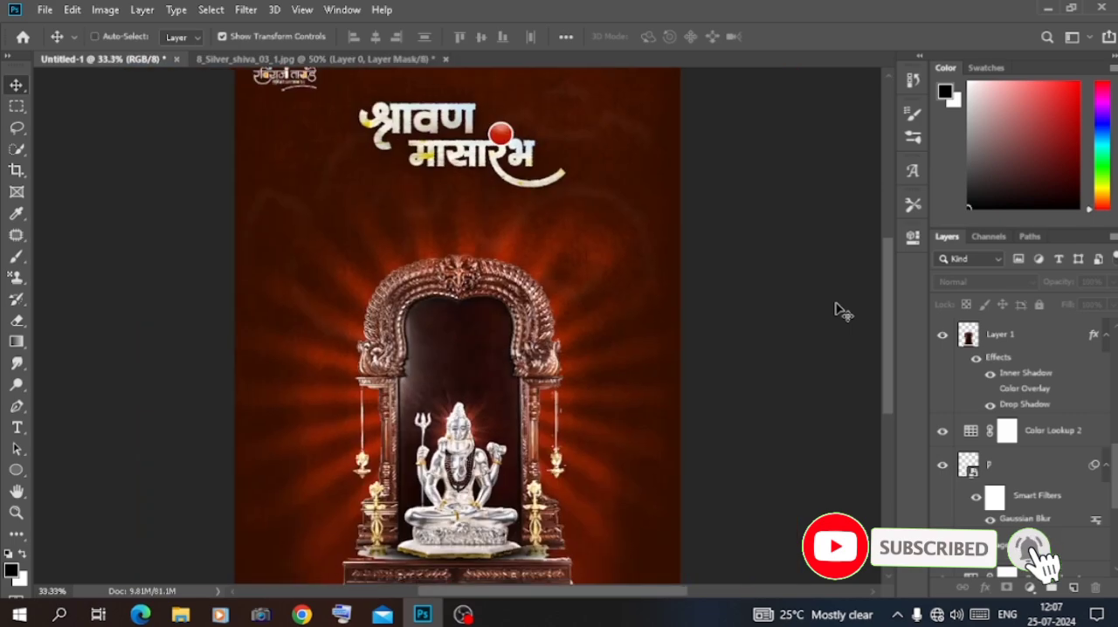
{"action": "key", "text": "ctrl+plus"}
{"action": "key", "text": "ctrl+minus"}
{"action": "key", "text": "ctrl+minus"}
Apply a Filter Gallery effect to the images (27) texture layer
{"action": "scroll", "coordinate": [1014, 411], "scroll_direction": "down", "scroll_amount": 5}
{"action": "left_click", "coordinate": [1014, 494]}
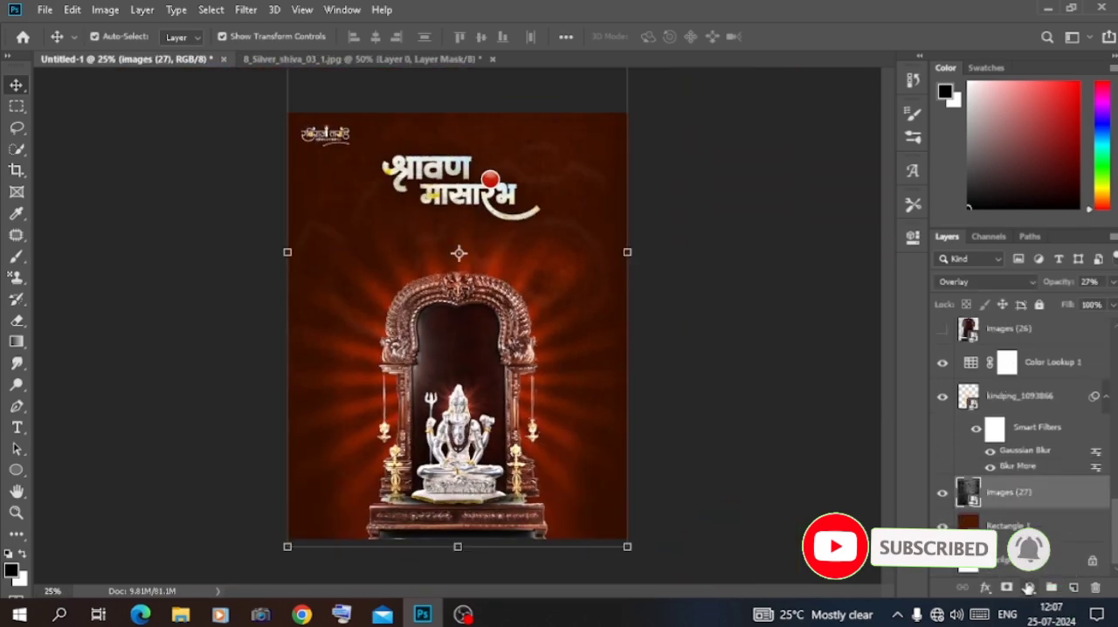
{"action": "left_click", "coordinate": [246, 10]}
{"action": "left_click", "coordinate": [302, 78]}
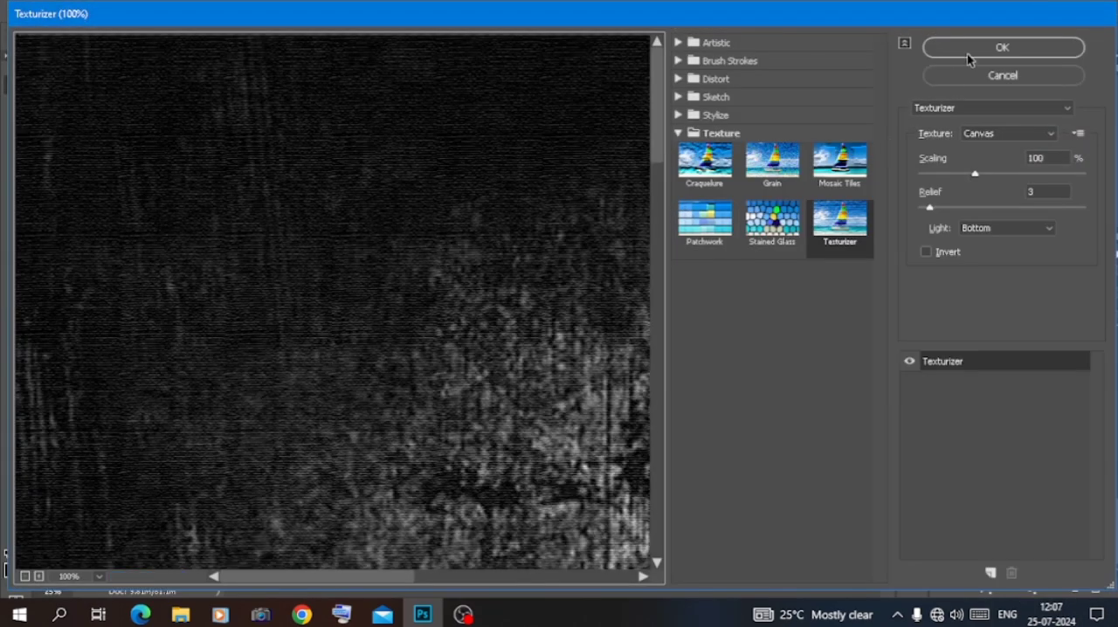
{"action": "left_click", "coordinate": [968, 53]}
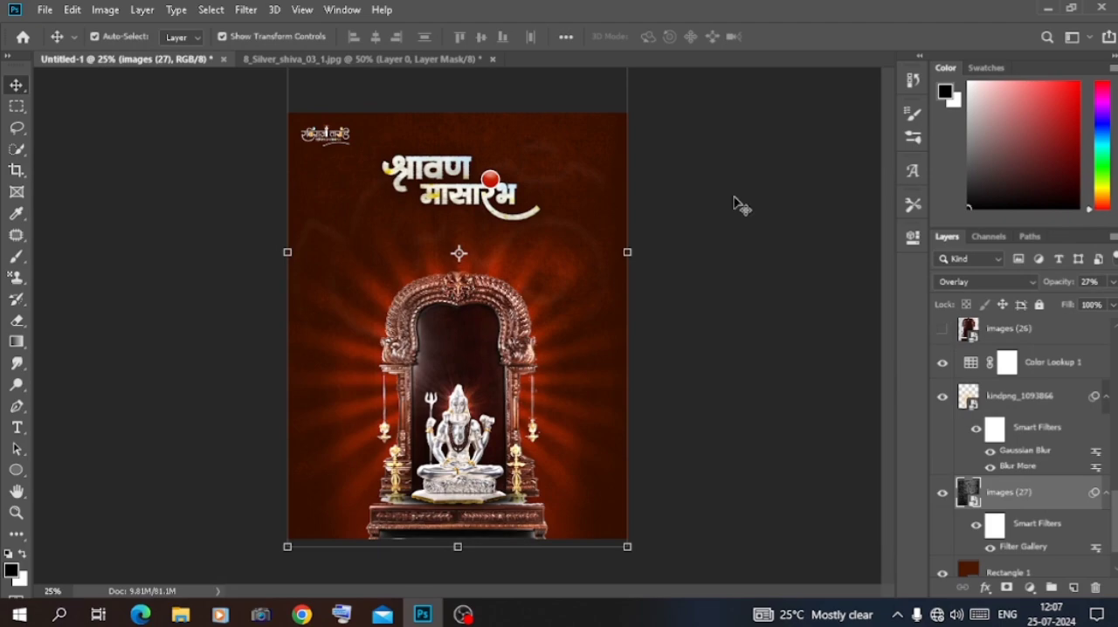
Examine the shrine arch and background texture at close range to judge the Filter Gallery effect
{"action": "key", "text": "ctrl+plus"}
{"action": "key", "text": "ctrl+plus"}
{"action": "key", "text": "ctrl+plus"}
{"action": "key", "text": "ctrl+plus"}
{"action": "key", "text": "ctrl+minus"}
{"action": "key", "text": "ctrl+plus"}
{"action": "key", "text": "ctrl+plus"}
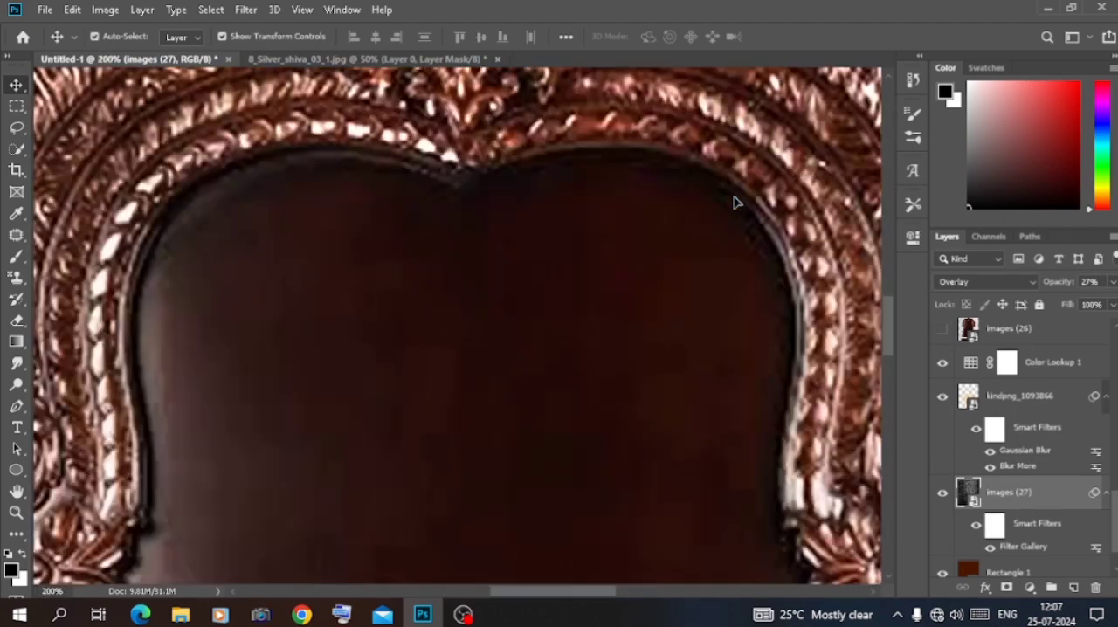
{"action": "key", "text": "ctrl+minus"}
{"action": "key", "text": "ctrl+minus"}
{"action": "key", "text": "ctrl+minus"}
{"action": "key", "text": "ctrl+minus"}
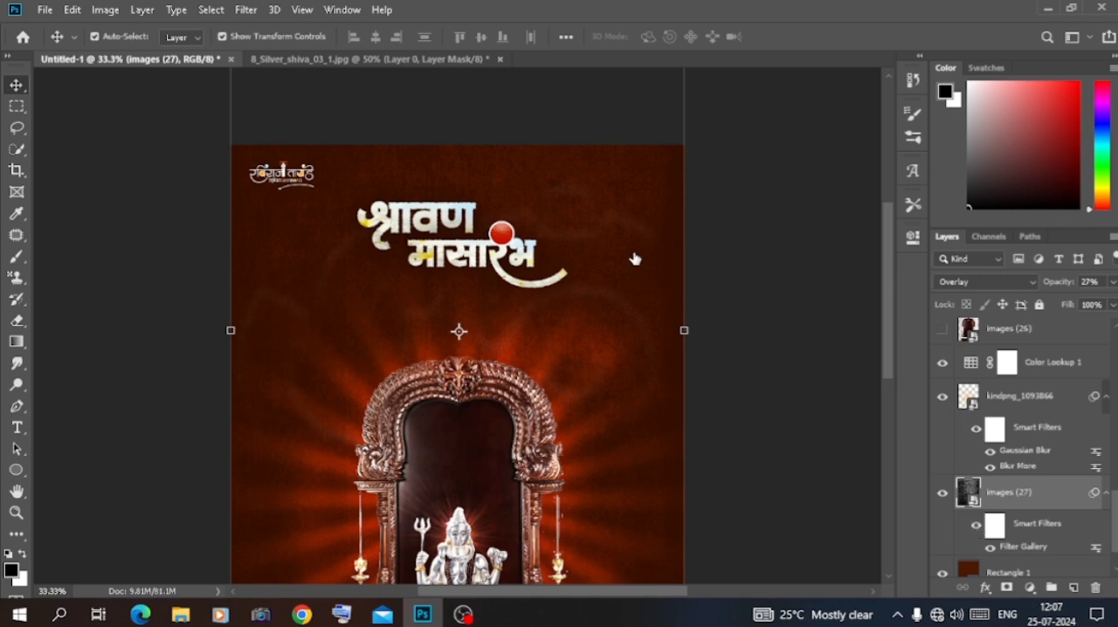
Apply the Camera Raw filter with its default settings to the images (27) texture layer
{"action": "left_click", "coordinate": [246, 9]}
{"action": "left_click", "coordinate": [291, 111]}
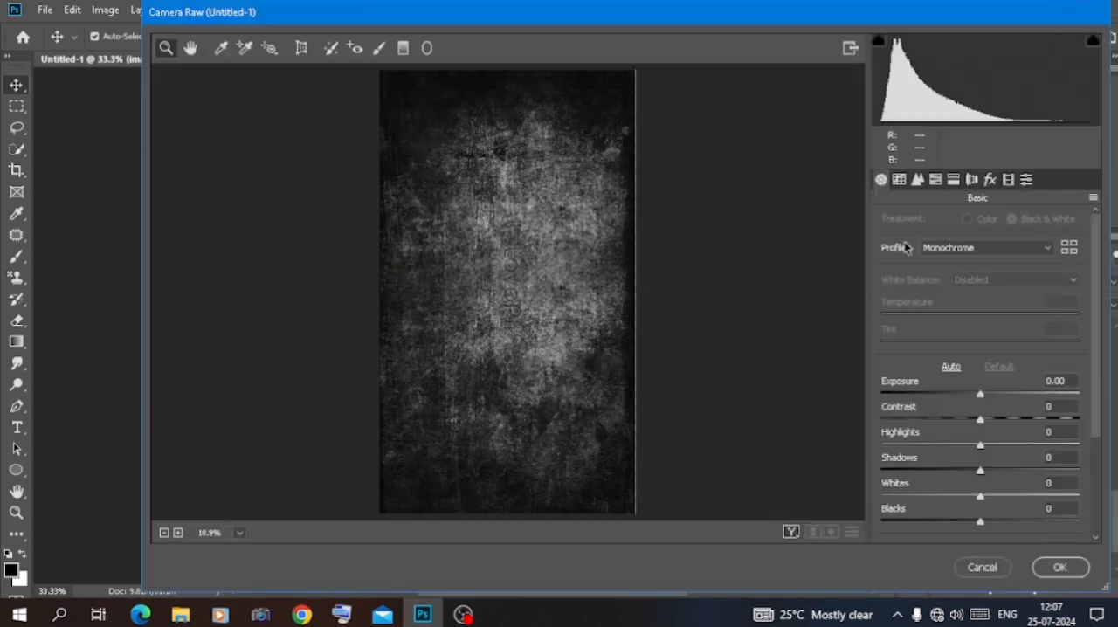
{"action": "left_click", "coordinate": [1046, 569]}
{"action": "left_click", "coordinate": [814, 428]}
{"action": "key", "text": "ctrl+minus"}
{"action": "key", "text": "ctrl+minus"}
{"action": "key", "text": "ctrl+plus"}
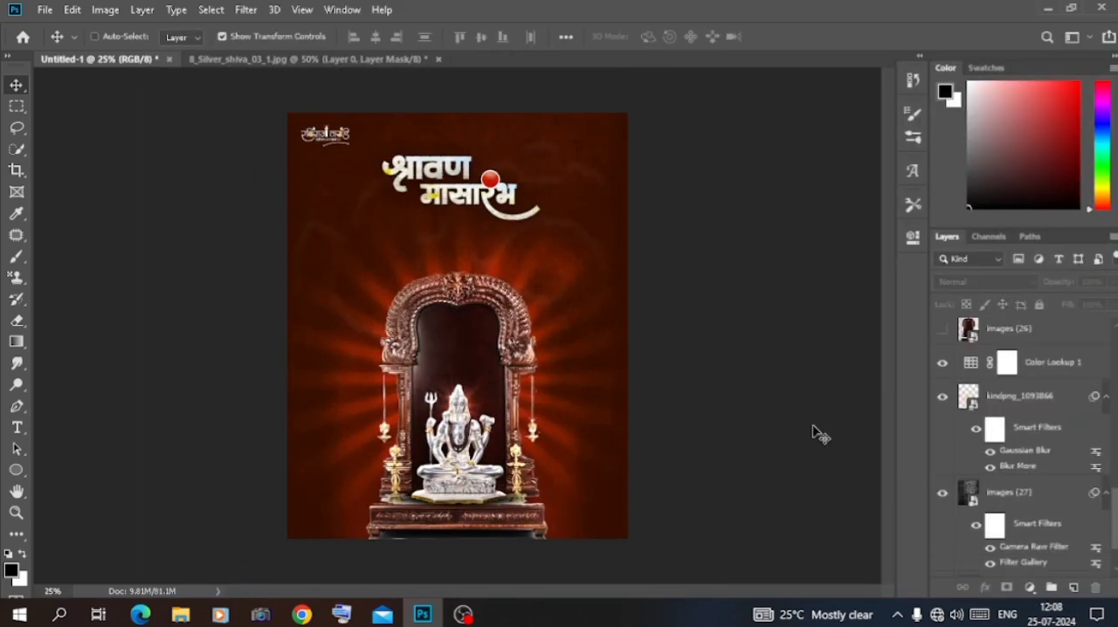
Undo the recent texture filters, the p layer's smart object blur and the latest Color Lookup 2 changes
{"action": "key", "text": "ctrl+alt+shift+e"}
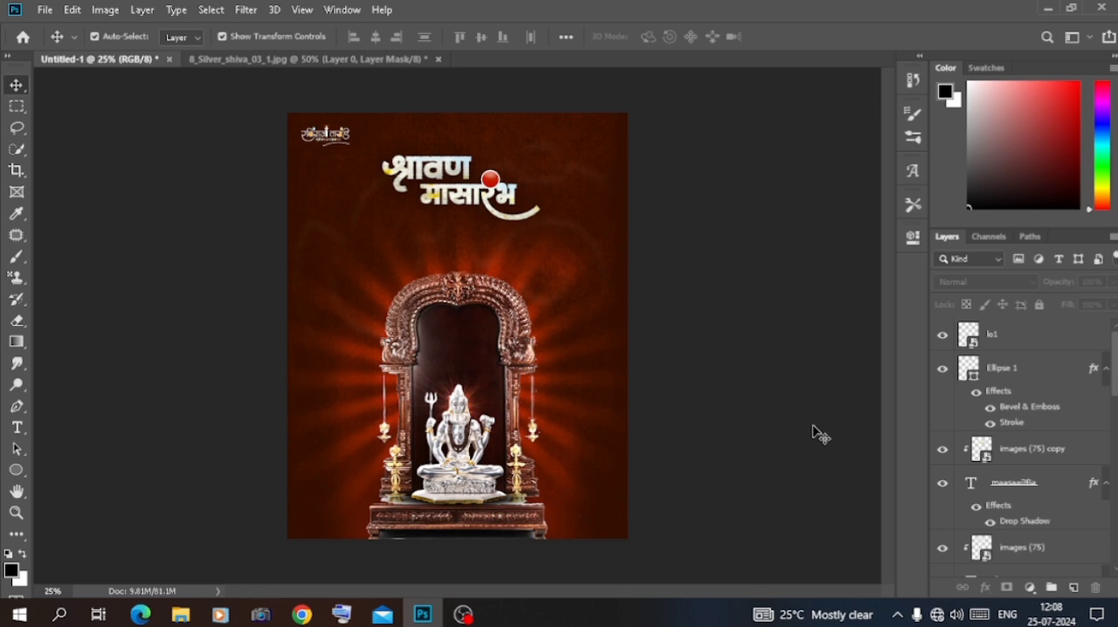
{"action": "key", "text": "ctrl+z"}
{"action": "key", "text": "ctrl+z"}
{"action": "key", "text": "ctrl+z"}
{"action": "key", "text": "ctrl+z"}
{"action": "key", "text": "ctrl+z"}
{"action": "key", "text": "ctrl+z"}
{"action": "key", "text": "ctrl+z"}
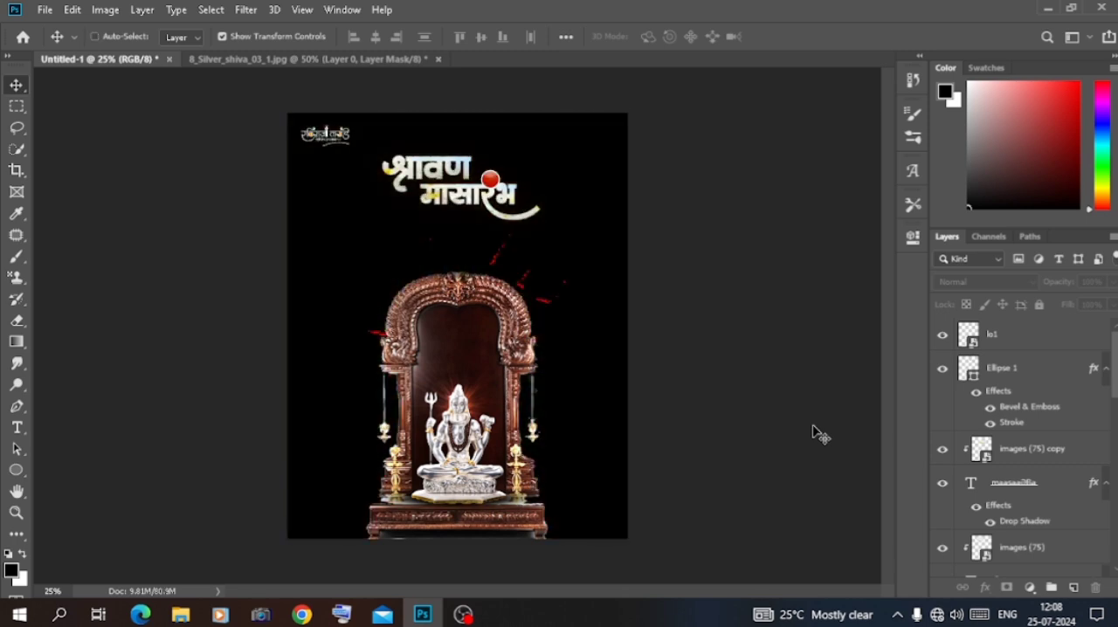
Choose a different 3D LUT for the Color Lookup 1 adjustment
{"action": "scroll", "coordinate": [994, 454], "scroll_direction": "down", "scroll_amount": 7}
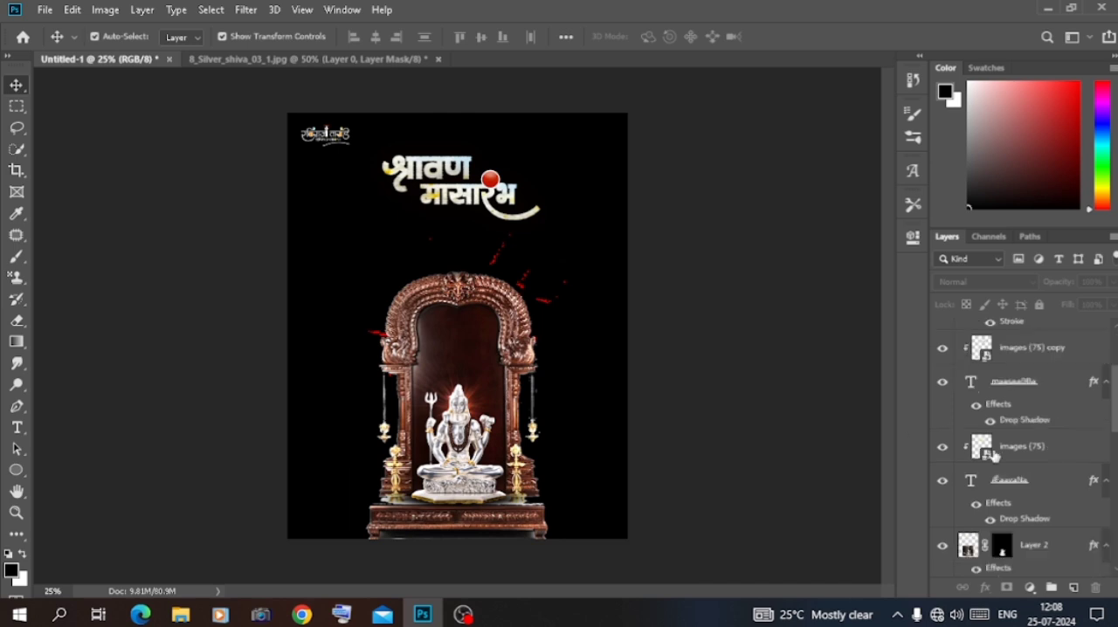
{"action": "double_click", "coordinate": [972, 436]}
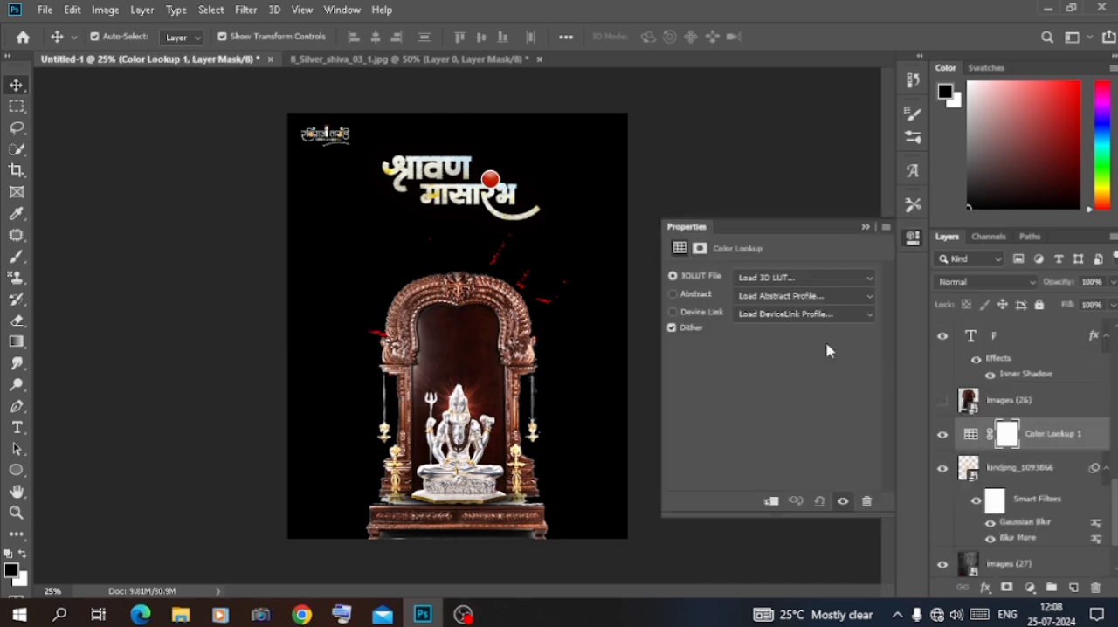
{"action": "left_click", "coordinate": [802, 278]}
{"action": "left_click", "coordinate": [795, 179]}
{"action": "left_click", "coordinate": [913, 238]}
Compare the poster with and without Color Lookup 1, and keep that adjustment's blending mode at Normal
{"action": "scroll", "coordinate": [1020, 436], "scroll_direction": "down", "scroll_amount": 2}
{"action": "left_click", "coordinate": [1020, 492]}
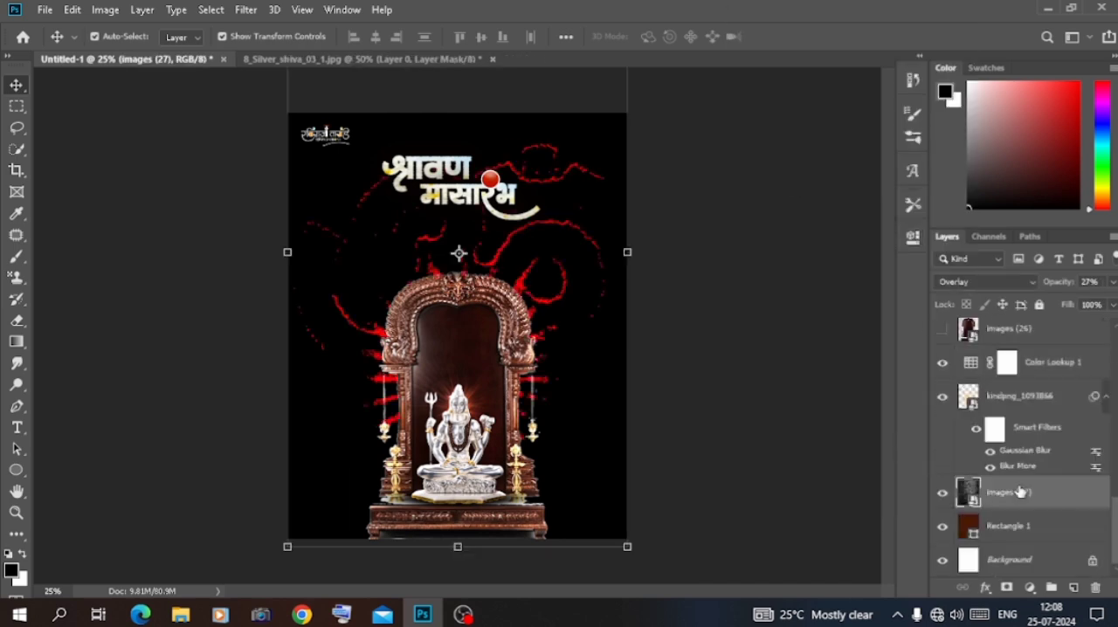
{"action": "scroll", "coordinate": [1017, 397], "scroll_direction": "up", "scroll_amount": 2}
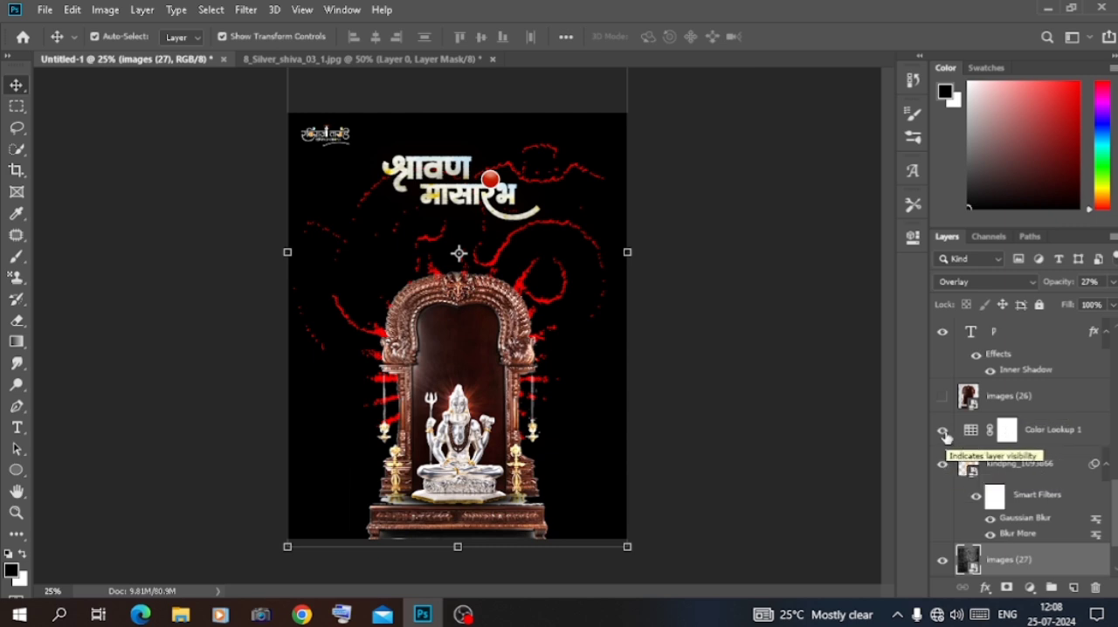
{"action": "left_click", "coordinate": [943, 430]}
{"action": "left_click", "coordinate": [943, 430]}
{"action": "left_click", "coordinate": [1029, 437]}
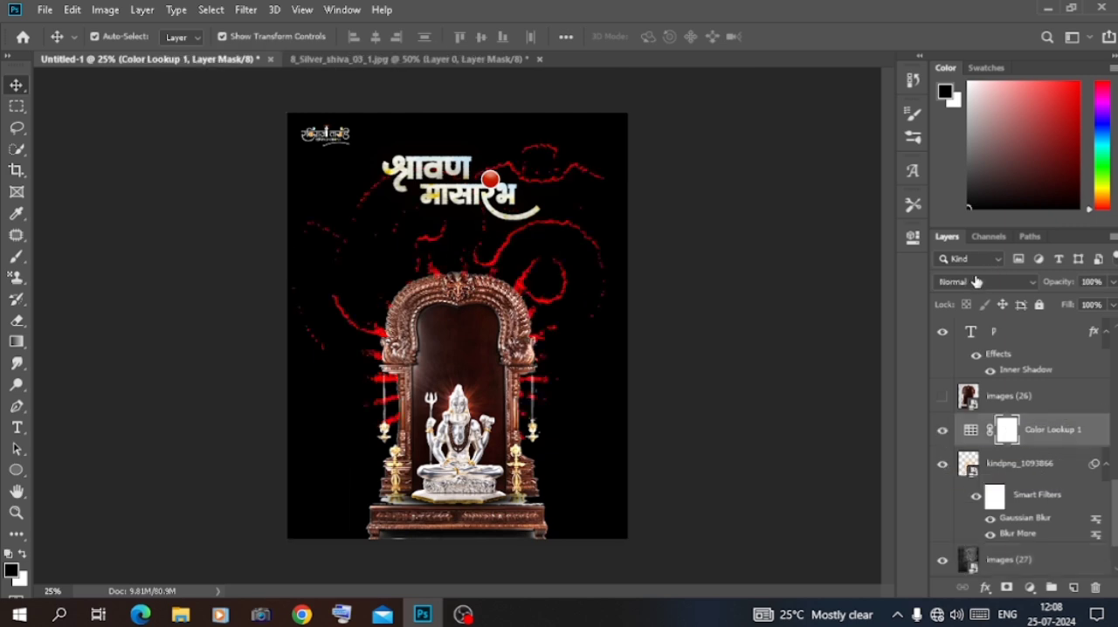
{"action": "left_click", "coordinate": [976, 281]}
{"action": "left_click", "coordinate": [956, 201]}
Switch off the smart filters on the kindpng_1093866 sunburst layer and check that layer's effect on the poster
{"action": "scroll", "coordinate": [946, 400], "scroll_direction": "down", "scroll_amount": 2}
{"action": "left_click", "coordinate": [1005, 492]}
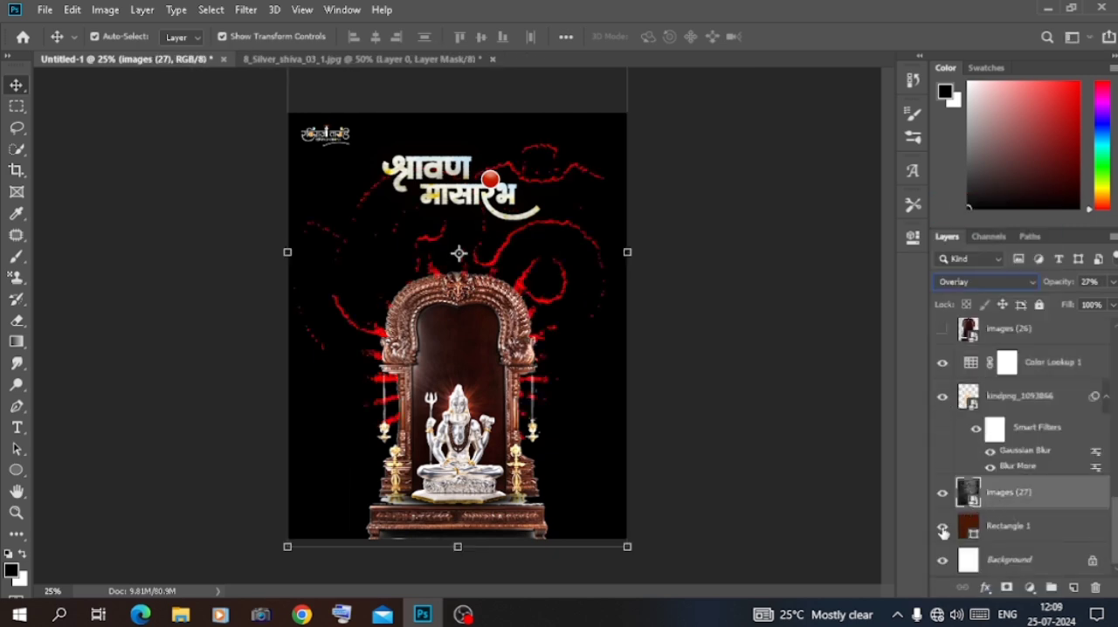
{"action": "left_click", "coordinate": [965, 402]}
{"action": "left_click", "coordinate": [943, 397]}
{"action": "left_click", "coordinate": [942, 397]}
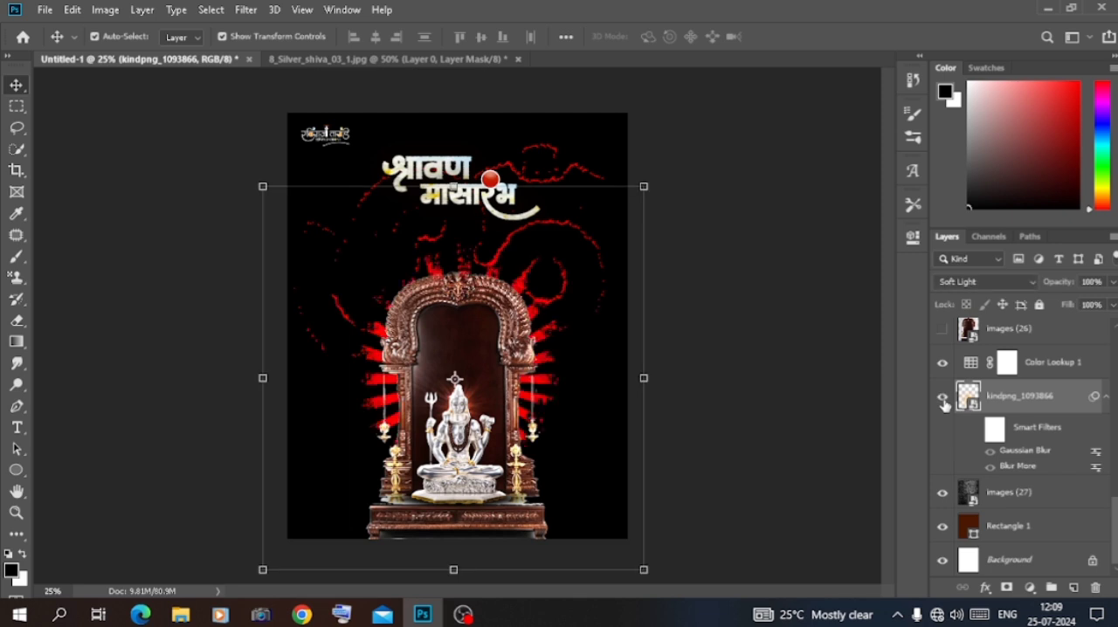
Compare the poster with and without Color Lookup 2, and set that adjustment's blending mode to Normal
{"action": "scroll", "coordinate": [946, 406], "scroll_direction": "up", "scroll_amount": 2}
{"action": "scroll", "coordinate": [943, 384], "scroll_direction": "up", "scroll_amount": 3}
{"action": "left_click", "coordinate": [943, 464]}
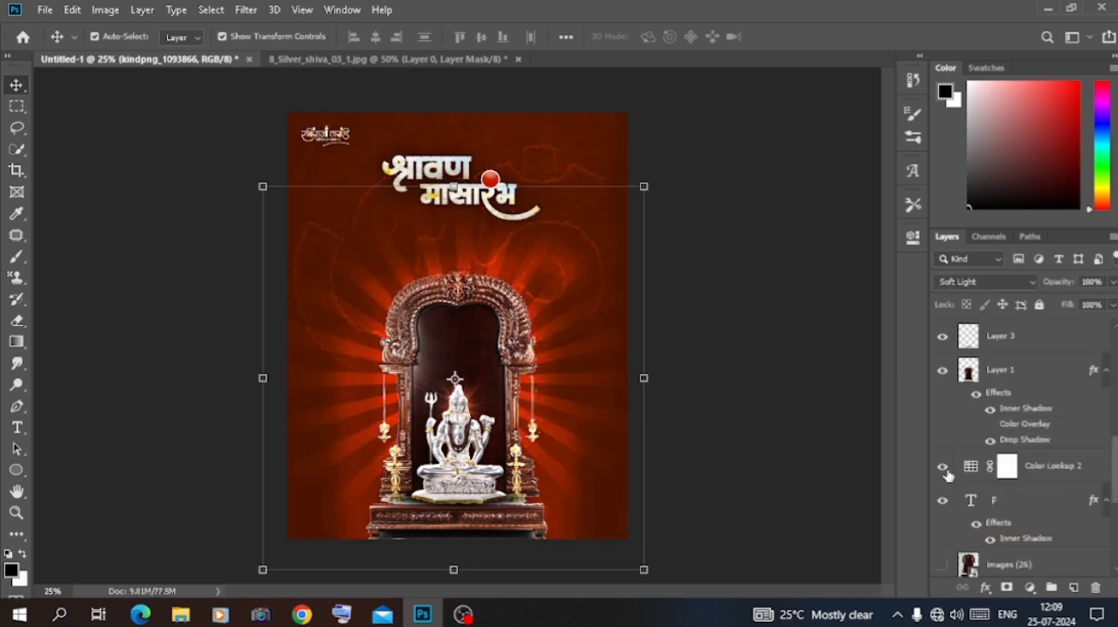
{"action": "left_click", "coordinate": [943, 464]}
{"action": "left_click", "coordinate": [1028, 466]}
{"action": "left_click", "coordinate": [987, 282]}
{"action": "left_click", "coordinate": [951, 205]}
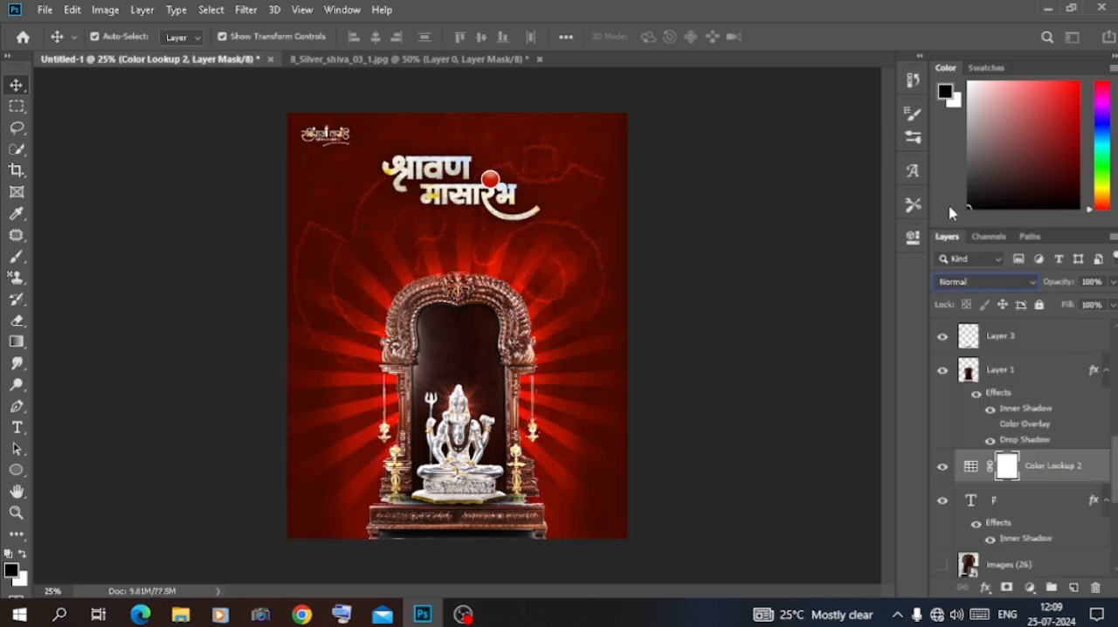
Try the Fuji F125 Kodak 2393 LUT on Color Lookup 2, and settle on Kodak 5205 Fuji 3510
{"action": "double_click", "coordinate": [972, 469]}
{"action": "left_click", "coordinate": [785, 278]}
{"action": "left_click", "coordinate": [781, 239]}
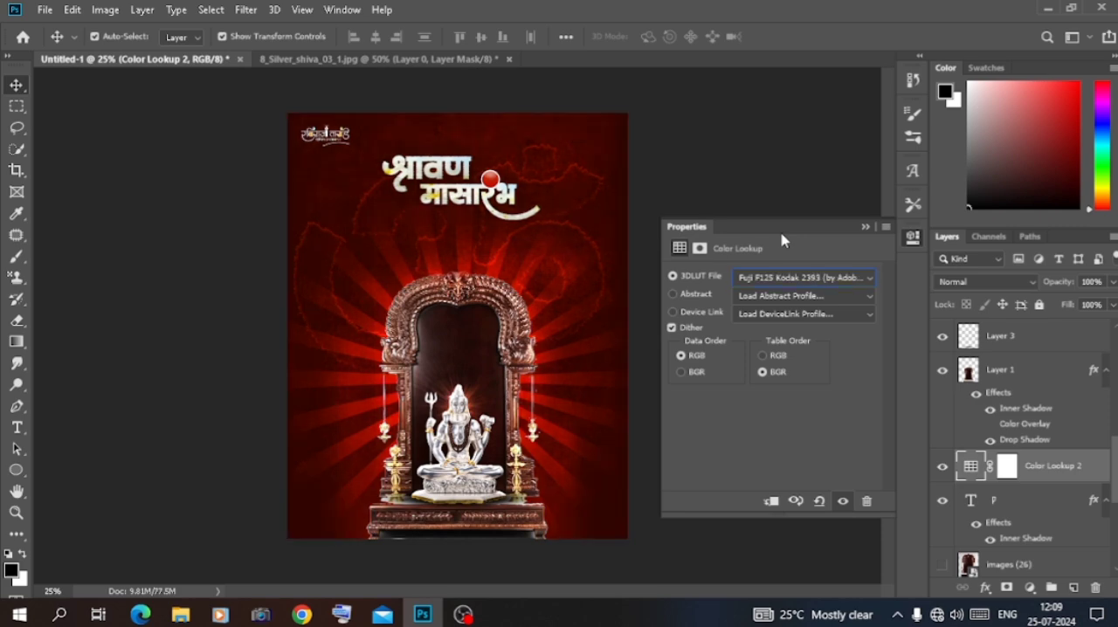
{"action": "key", "text": "Down"}
{"action": "key", "text": "Down"}
{"action": "key", "text": "Down"}
{"action": "key", "text": "Down"}
{"action": "key", "text": "Down"}
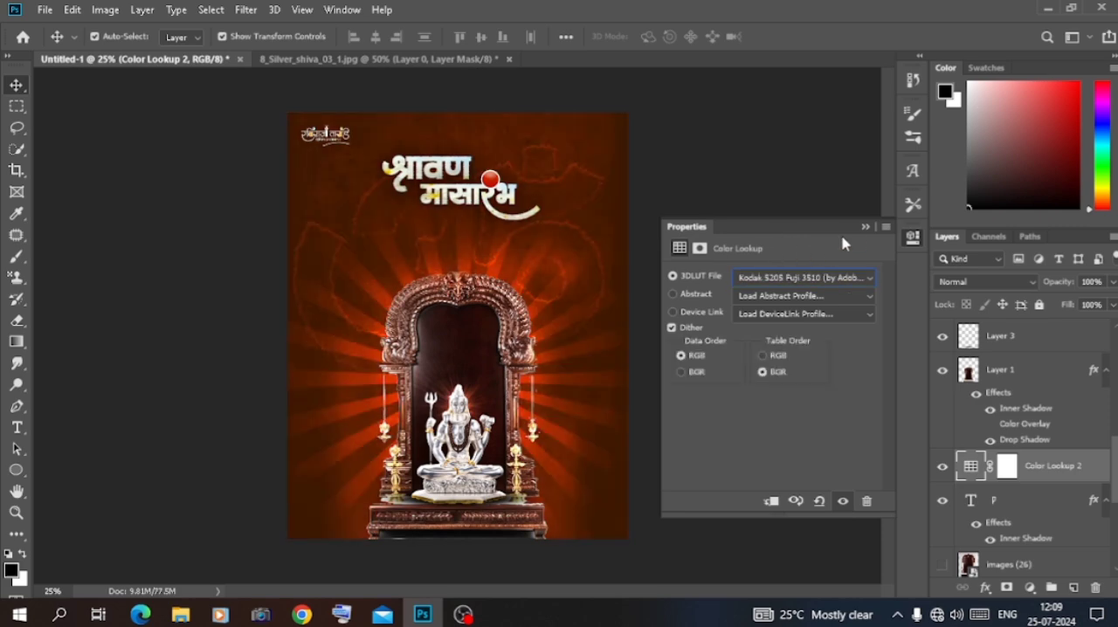
{"action": "left_click", "coordinate": [866, 228]}
Lower the opacity of the kindpng_1093866 sunburst layer and select the p text layer
{"action": "scroll", "coordinate": [999, 437], "scroll_direction": "down", "scroll_amount": 3}
{"action": "left_click", "coordinate": [1031, 504]}
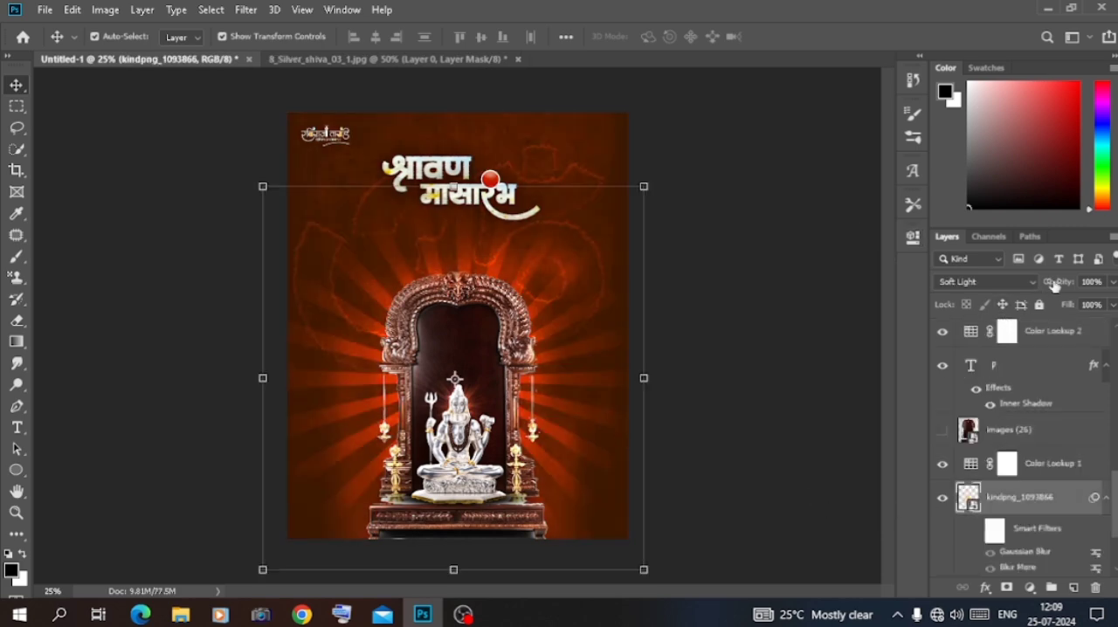
{"action": "left_click", "coordinate": [606, 187]}
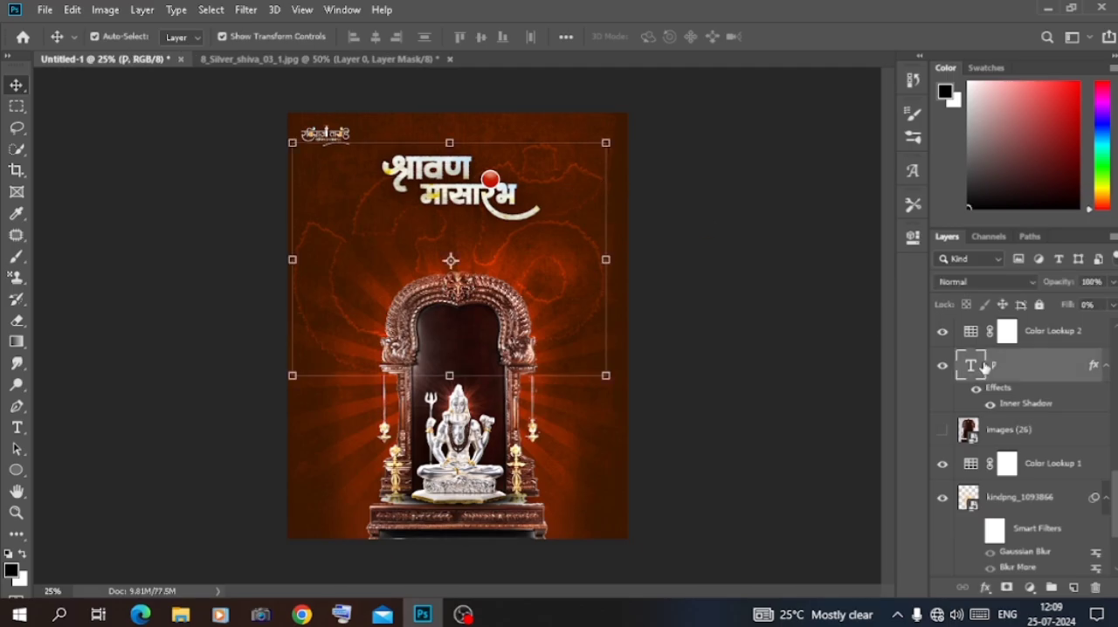